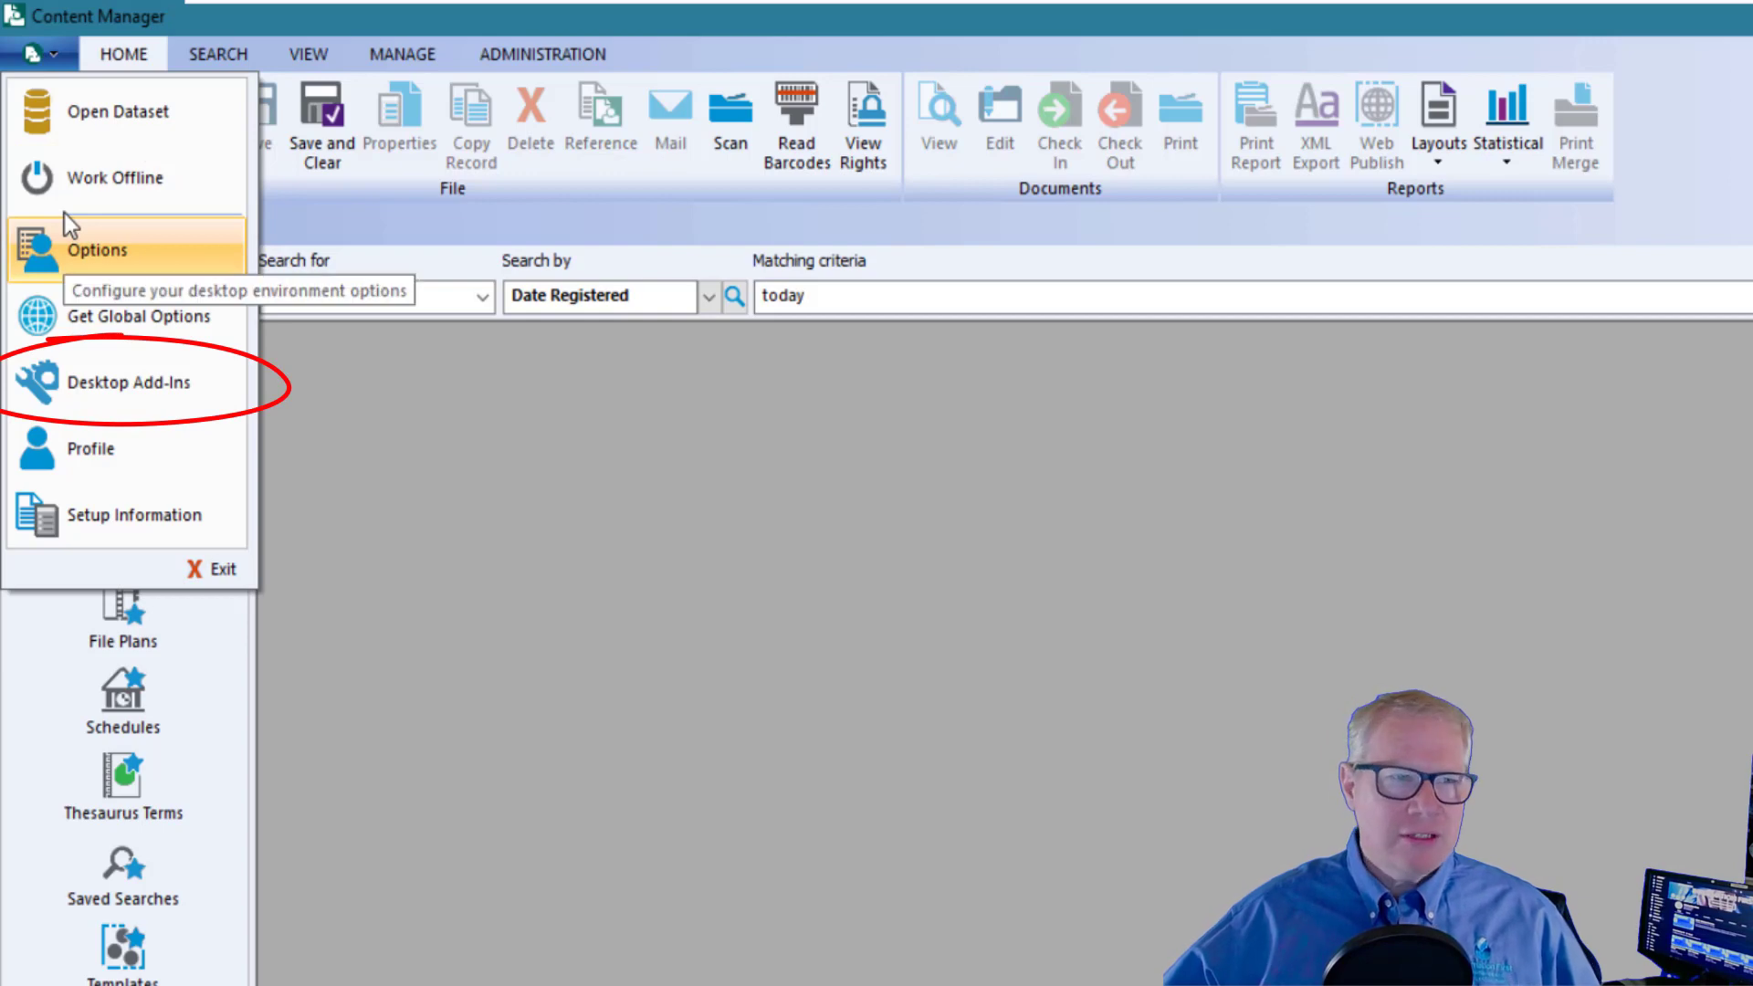
# Open the Desktop Add-Ins settings, accept the Microsoft Word and Outlook integration, and switch to Outlook.
pyautogui.click(155, 376)
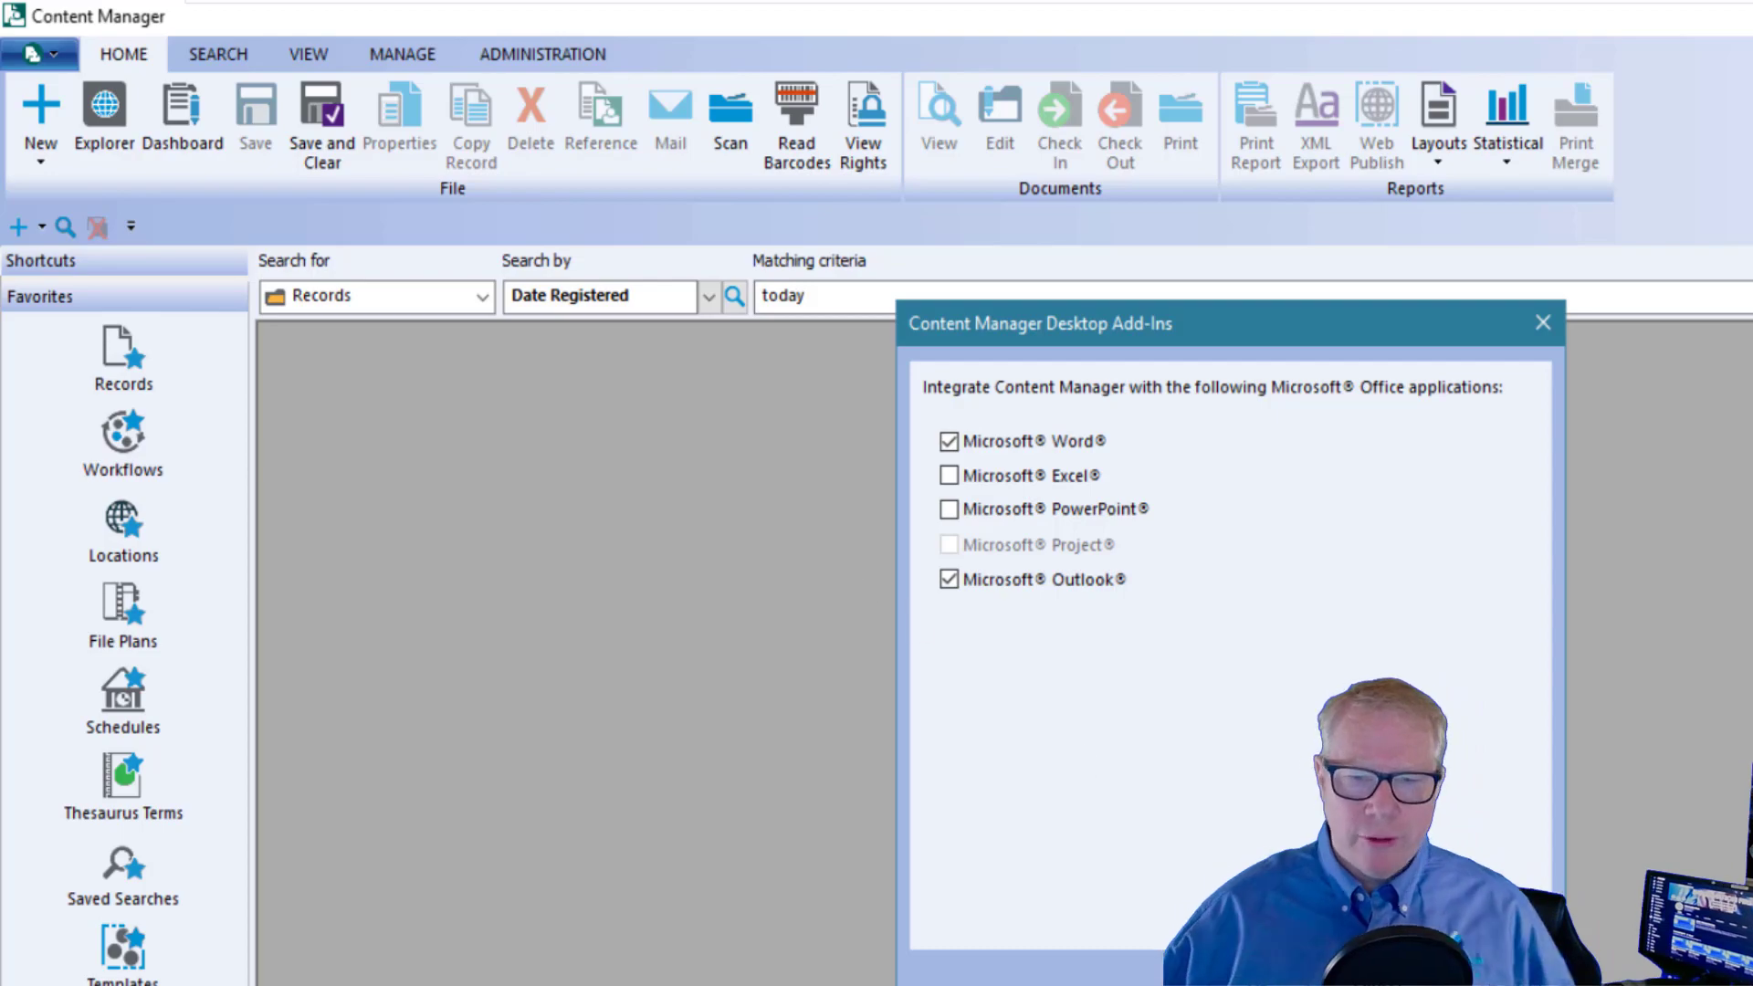
pyautogui.click(1388, 979)
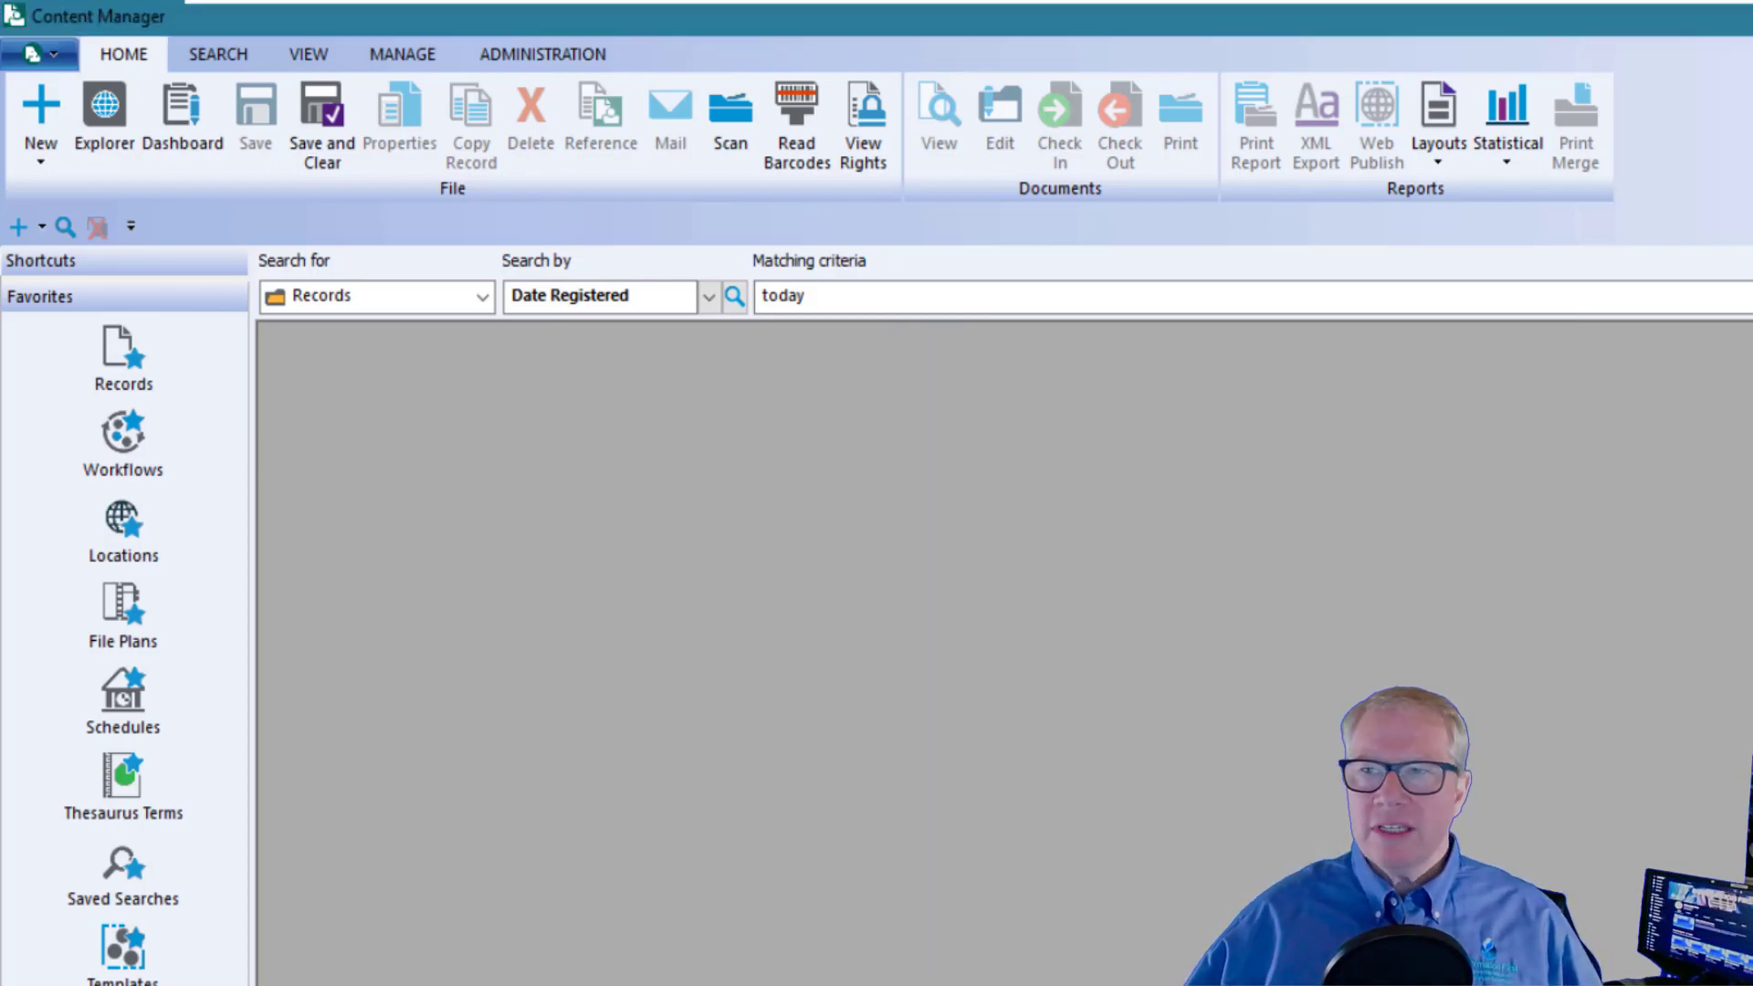
pyautogui.press('super+d')
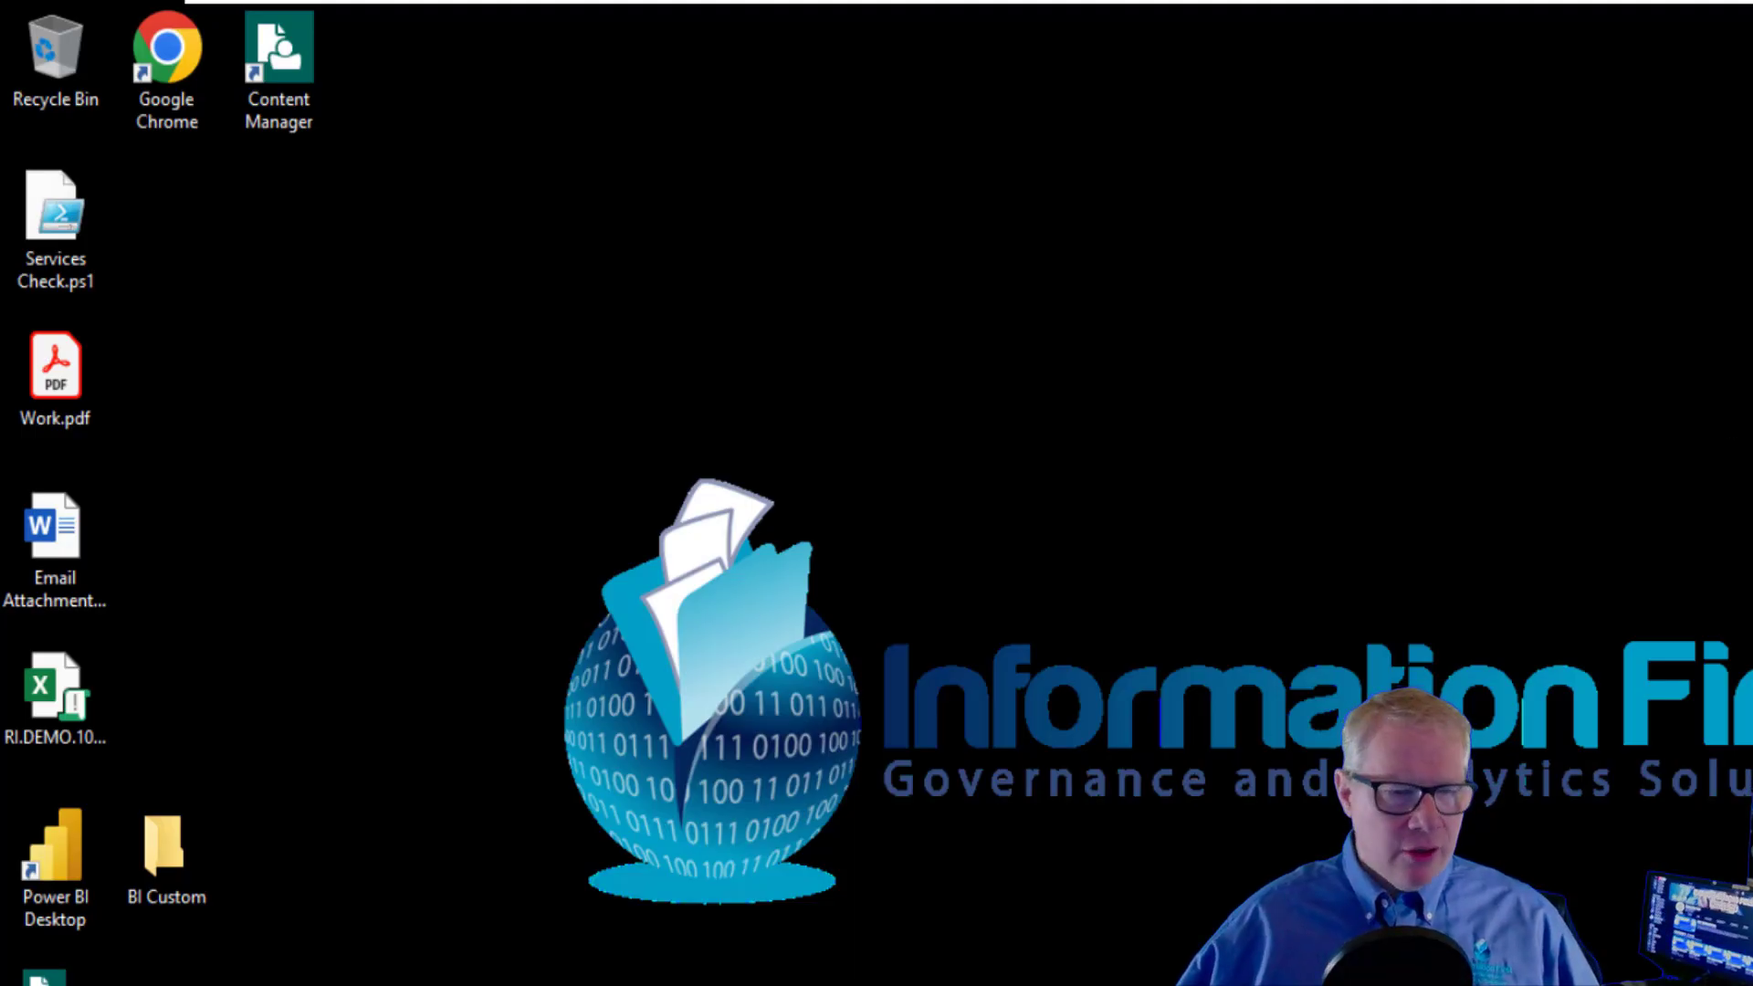
pyautogui.press('super+d')
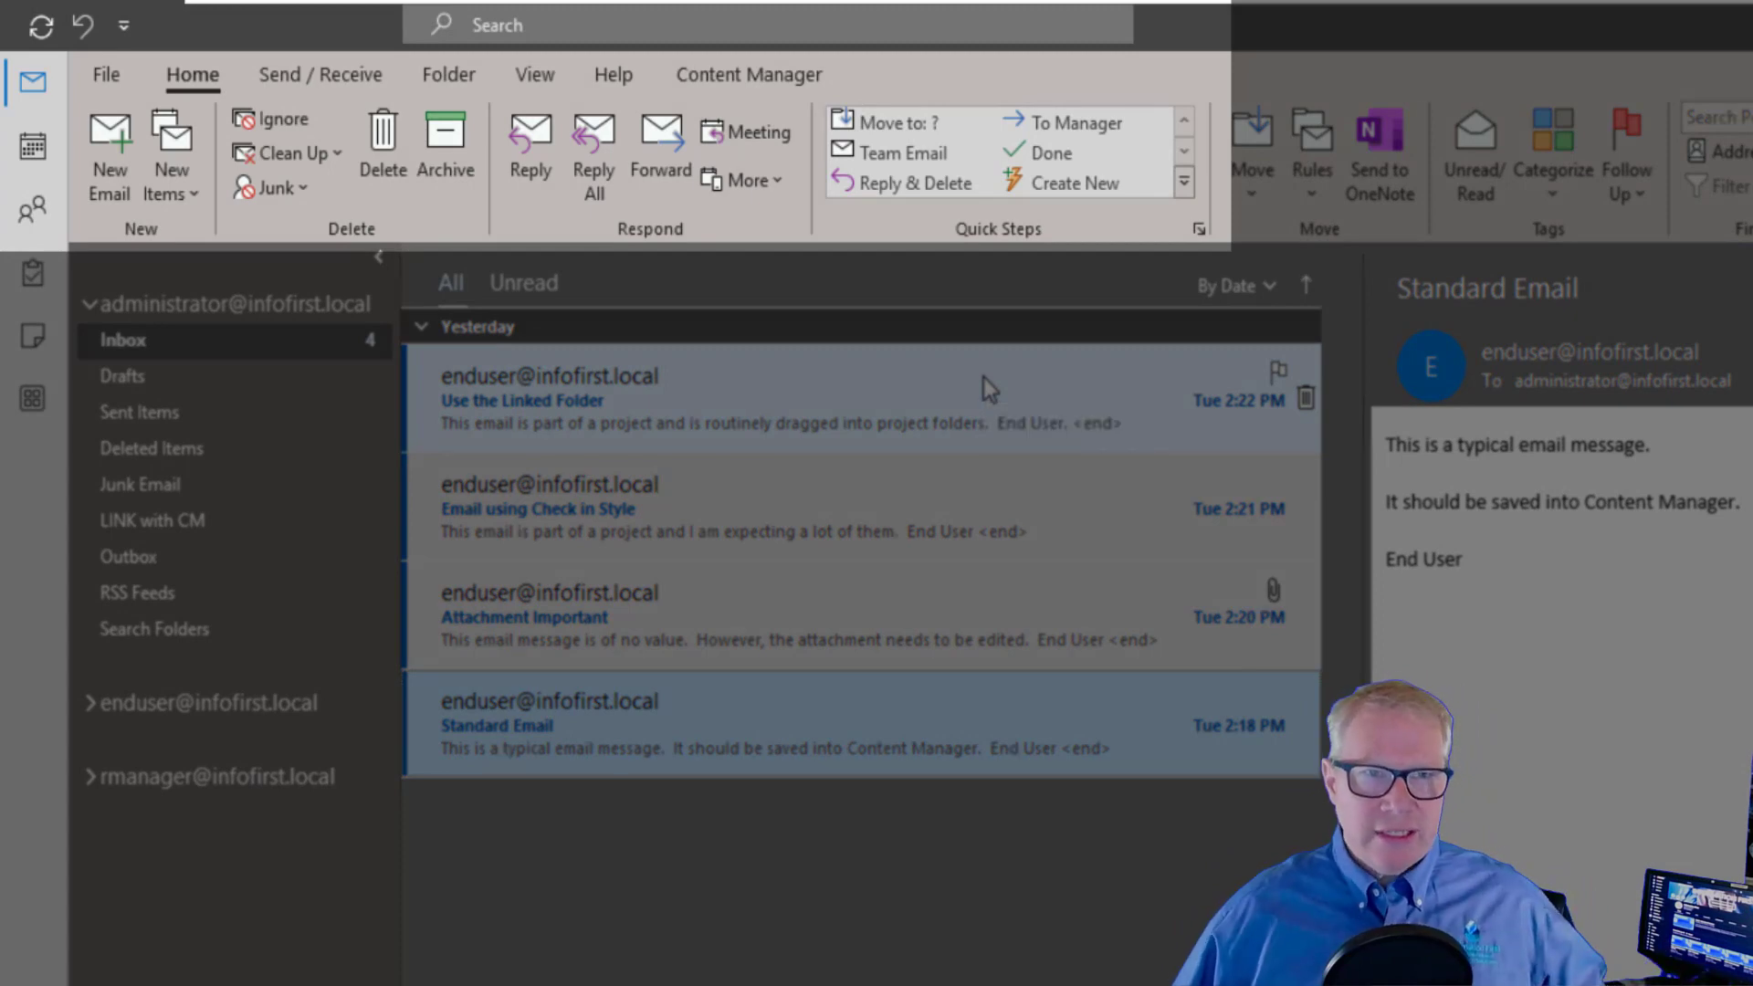
# Check in the Standard Email to Content Manager as a Basic Document - Edit (DocProp) record in container 23/15.
pyautogui.click(776, 84)
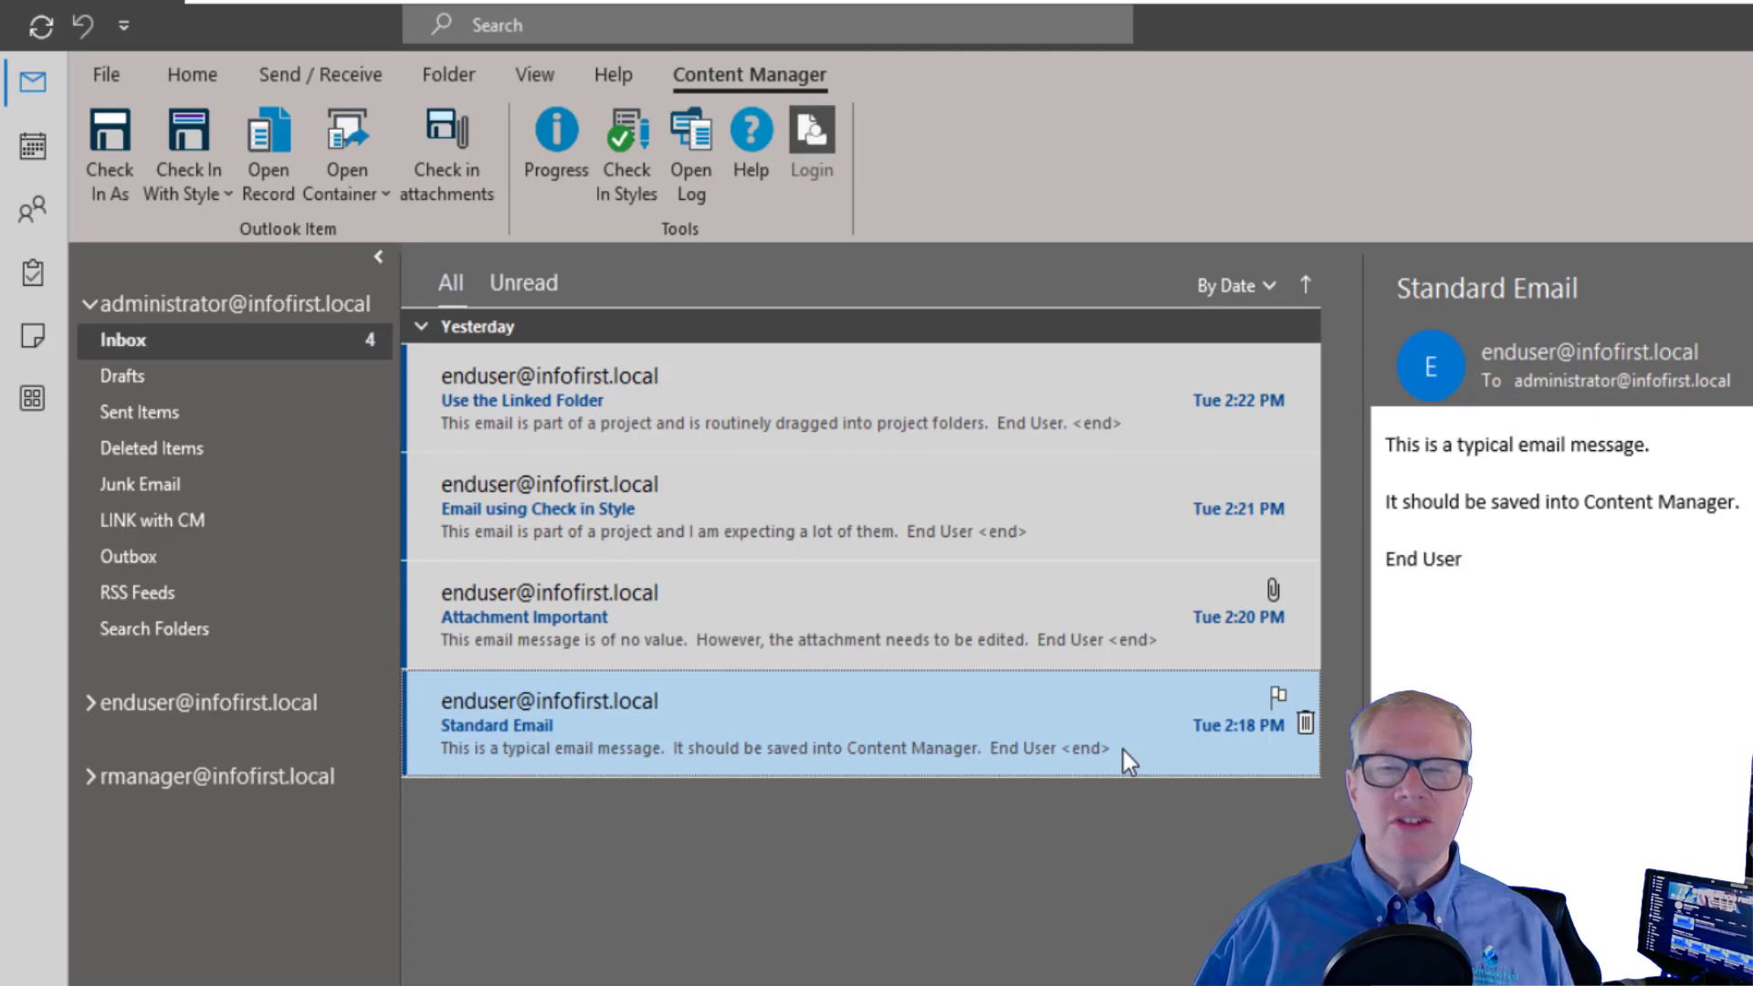
pyautogui.click(110, 155)
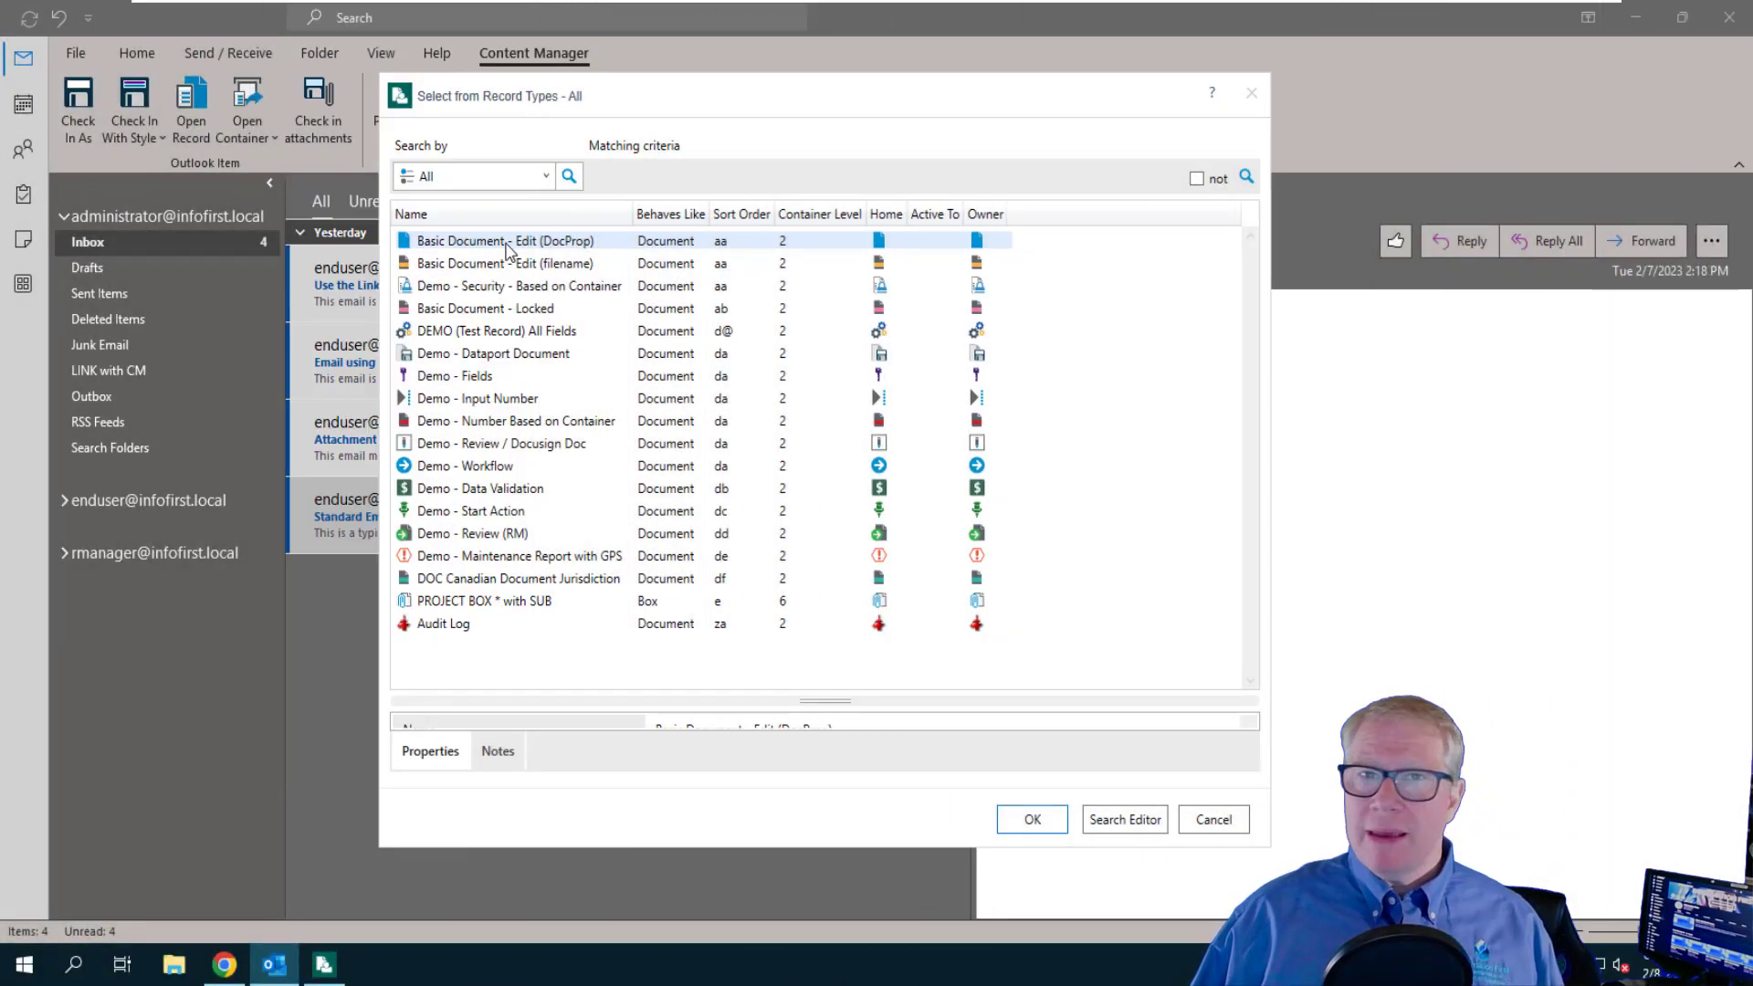
pyautogui.click(1037, 822)
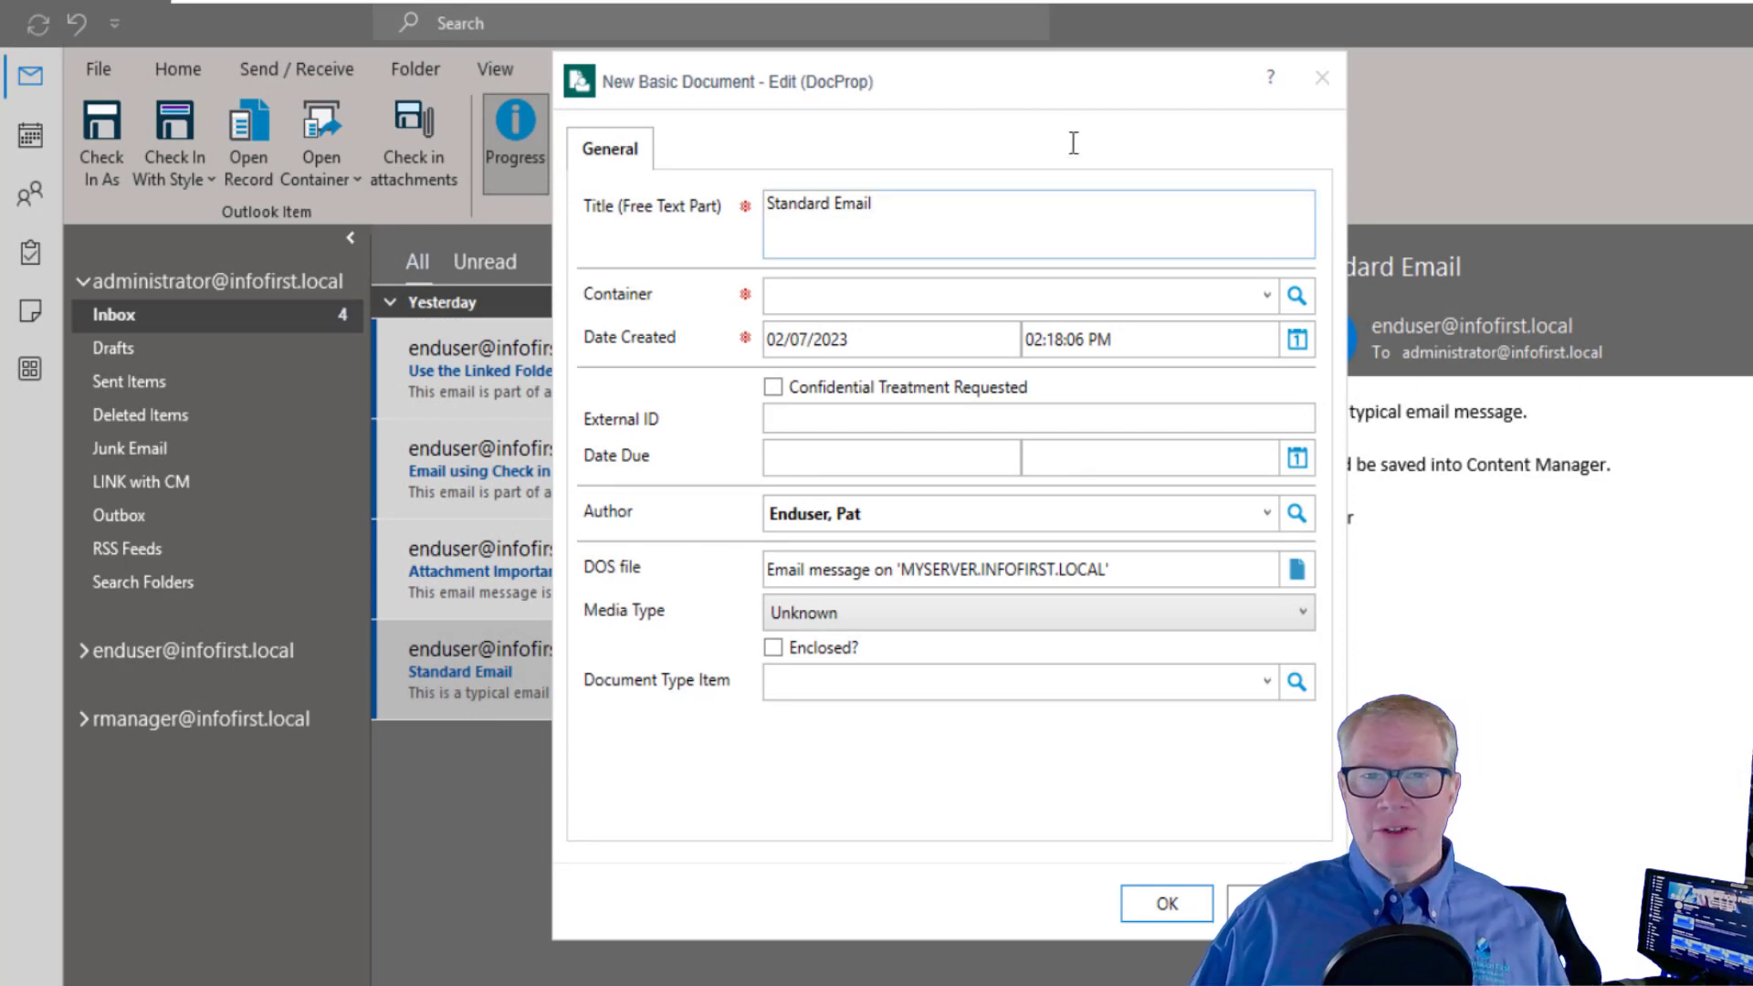
pyautogui.click(1266, 292)
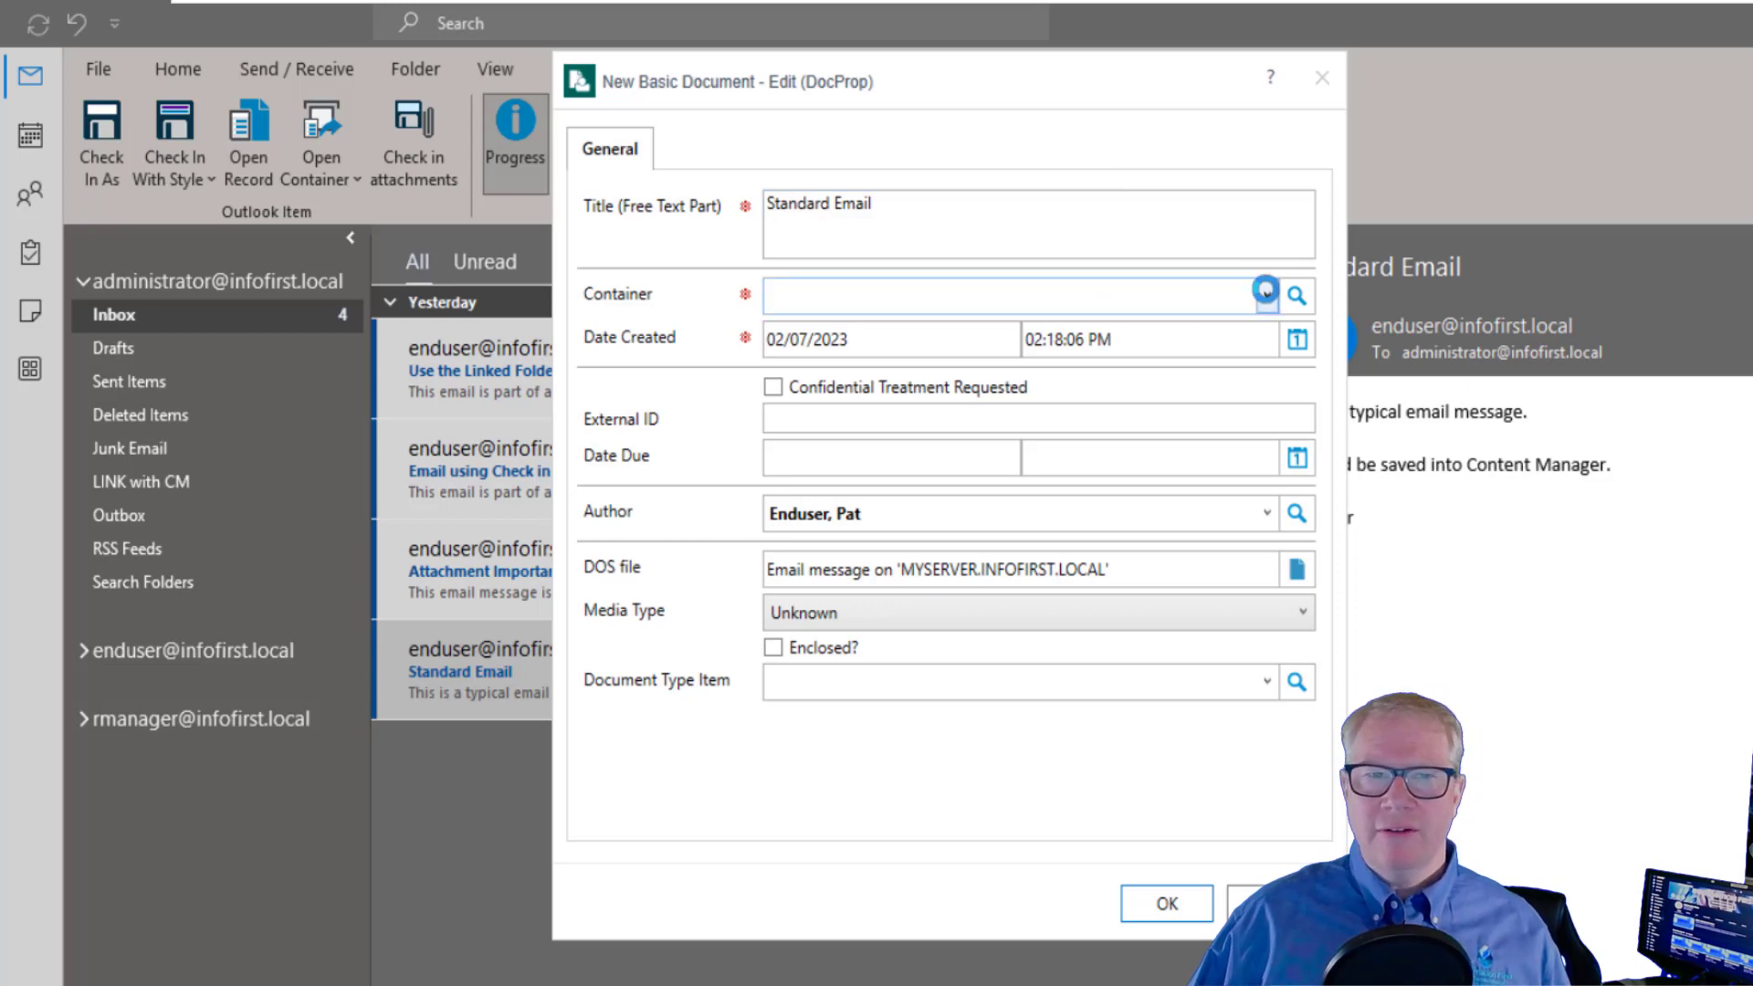
pyautogui.write('23/15')
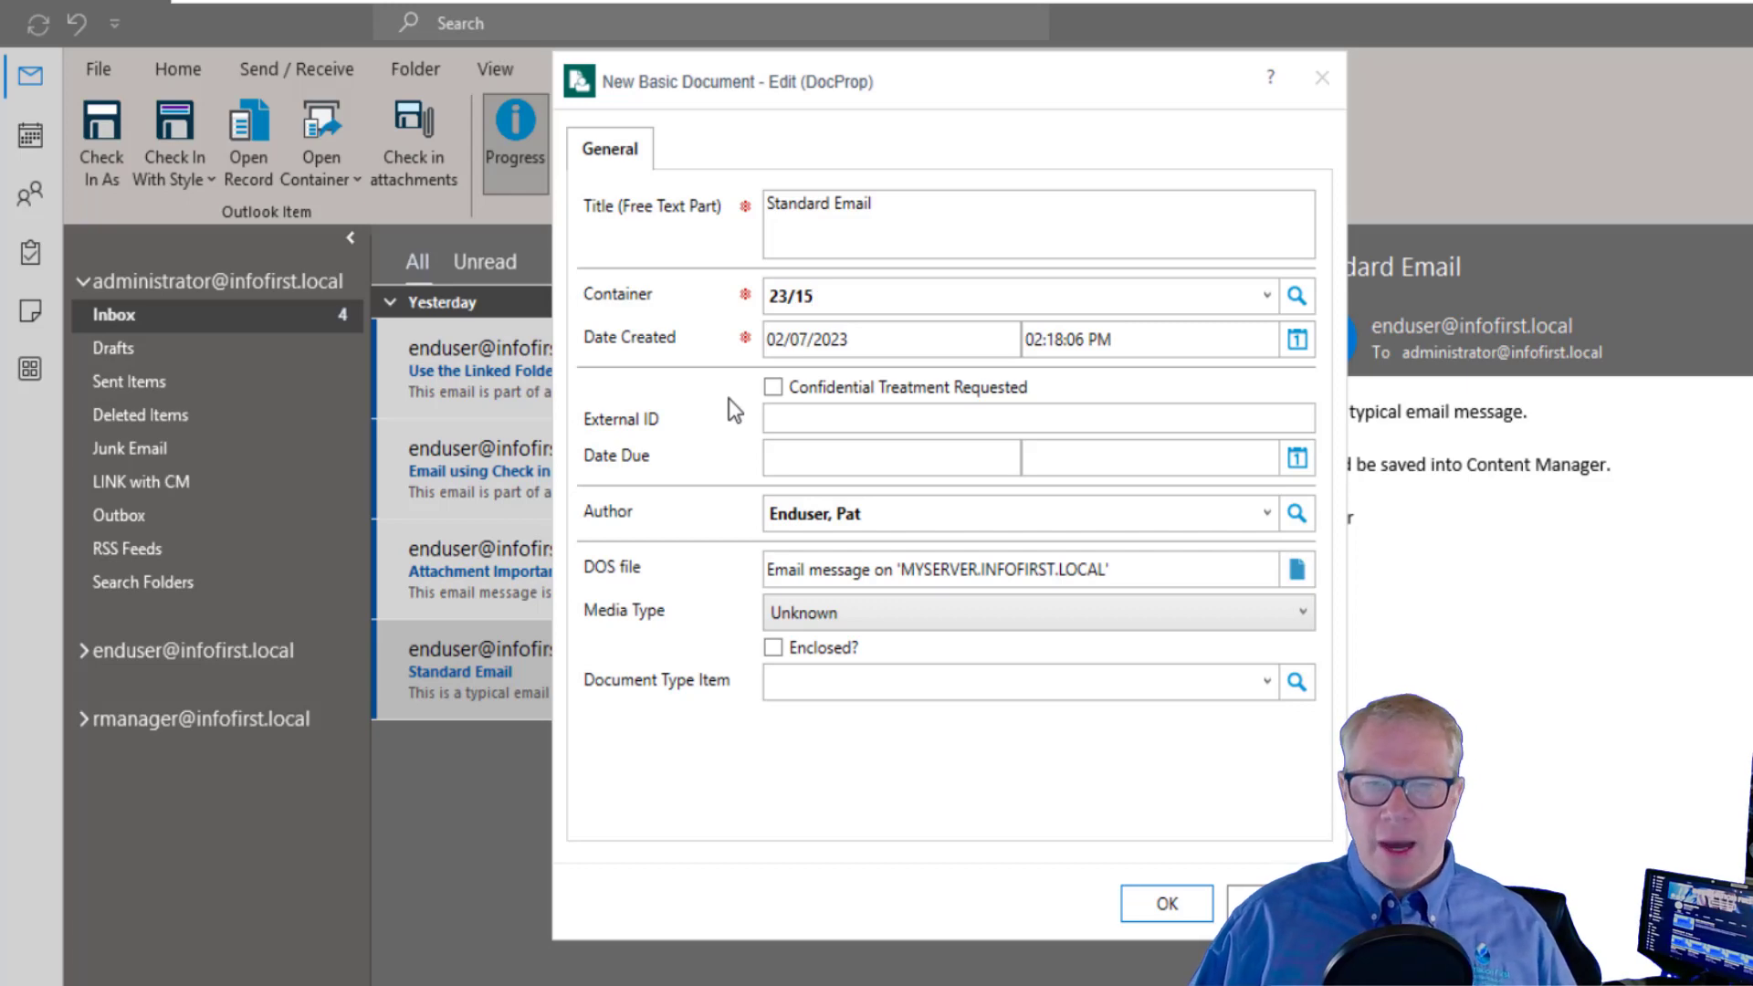
pyautogui.click(1167, 904)
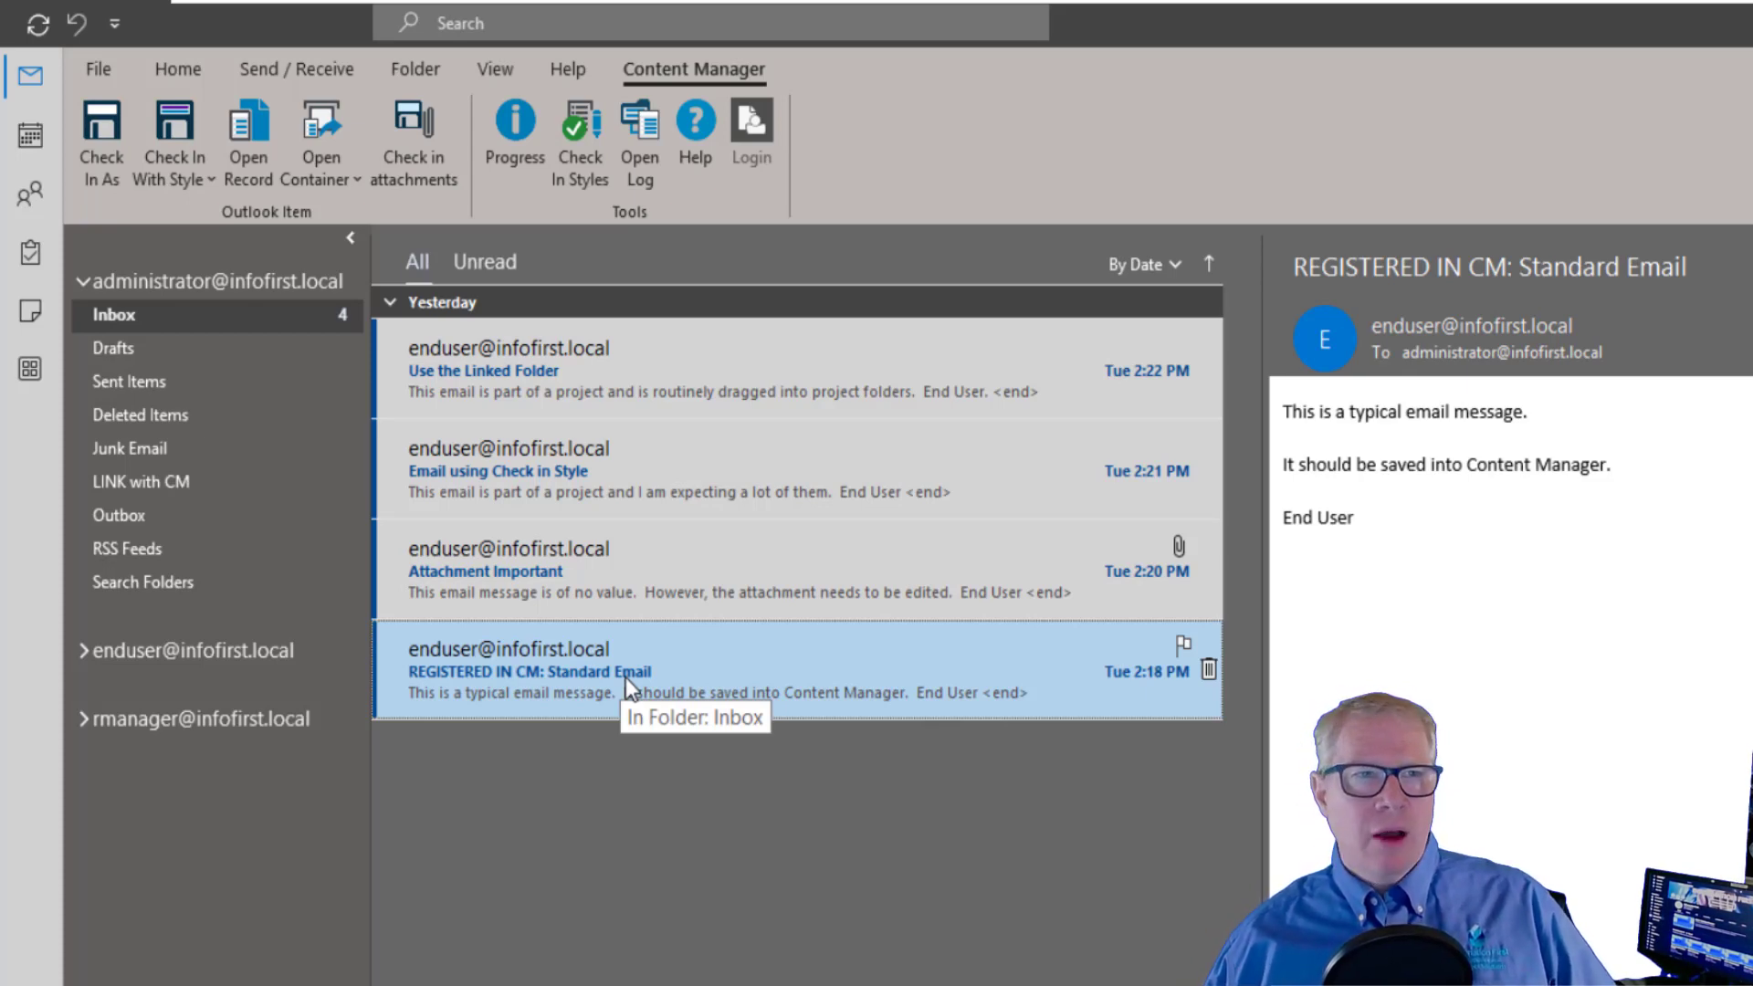
# Open the Content Manager record of the registered Standard Email, examine its general properties, and close it.
pyautogui.click(258, 147)
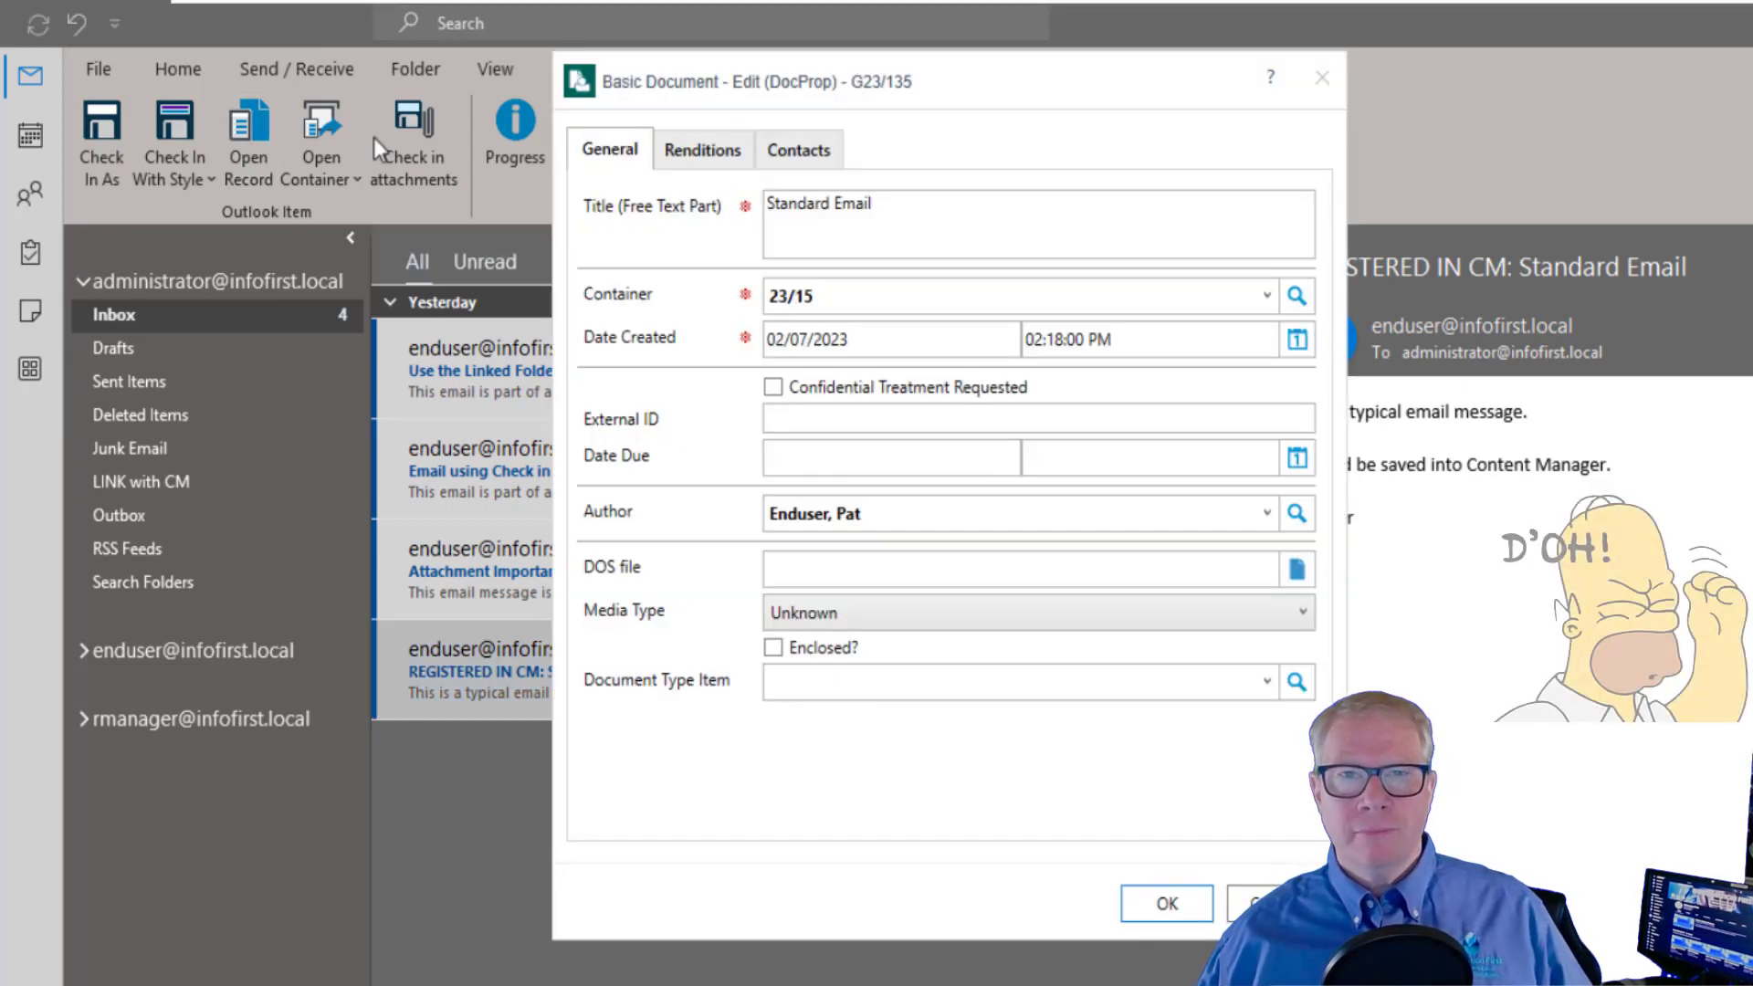
pyautogui.moveTo(1113, 80); pyautogui.dragTo(1220, 191)
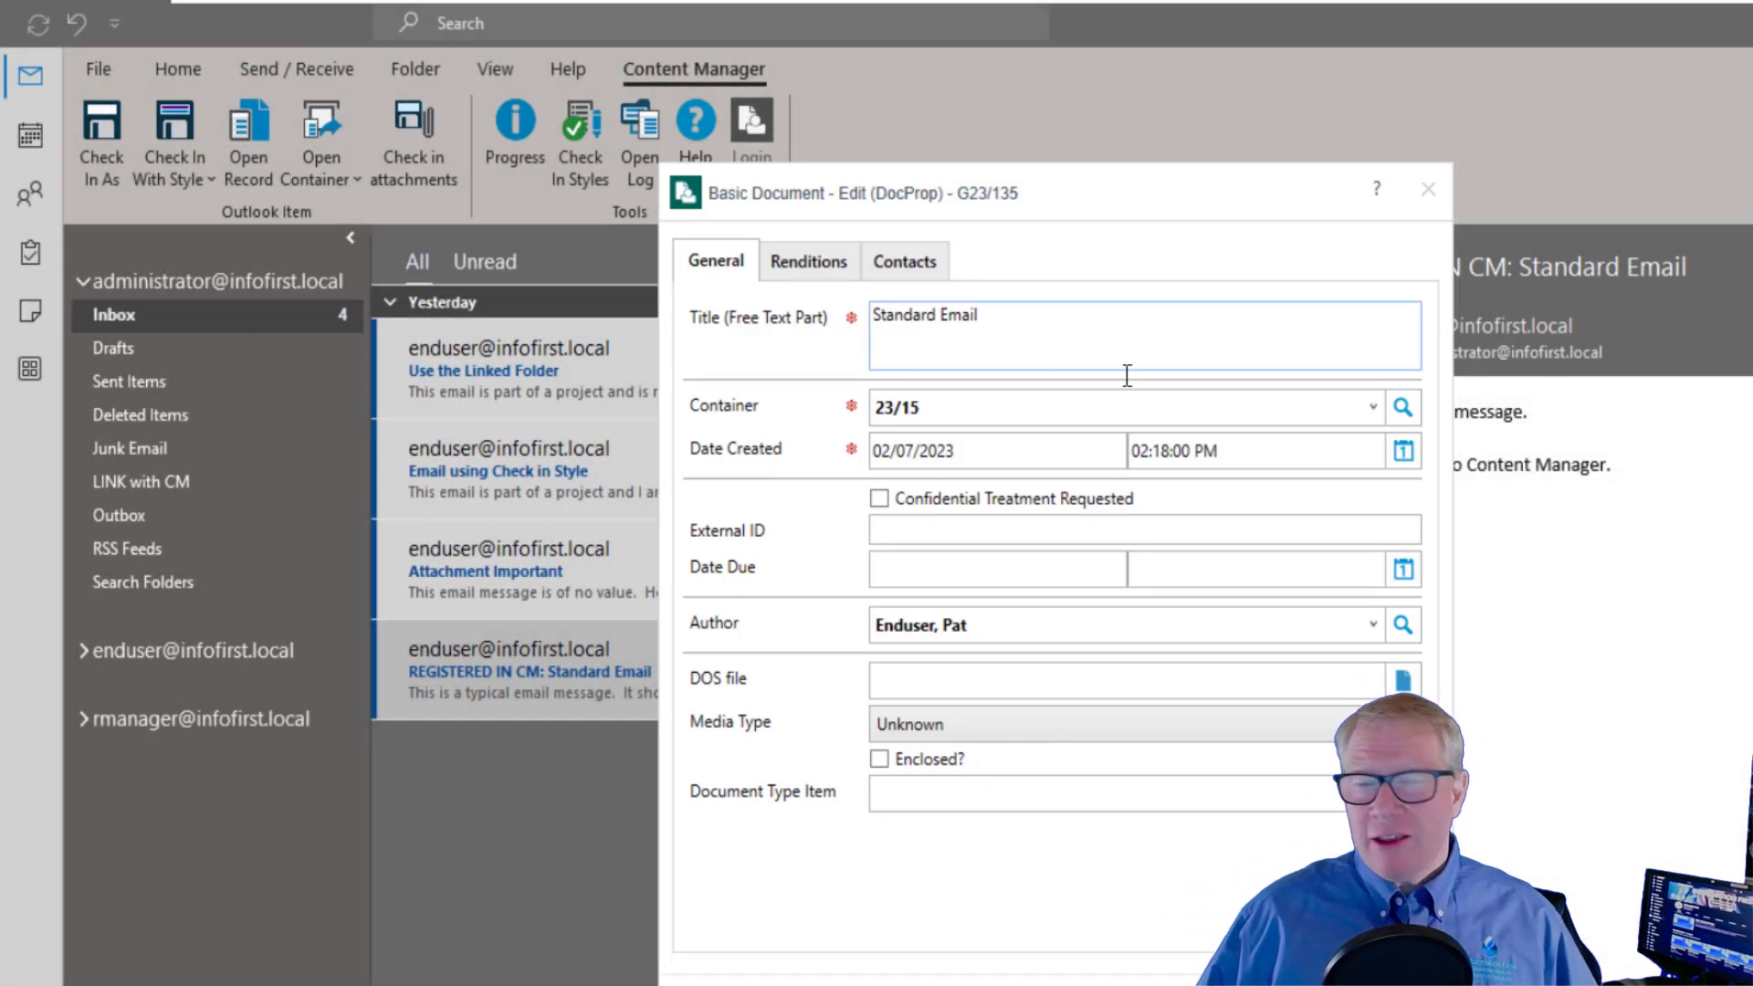
pyautogui.click(1031, 559)
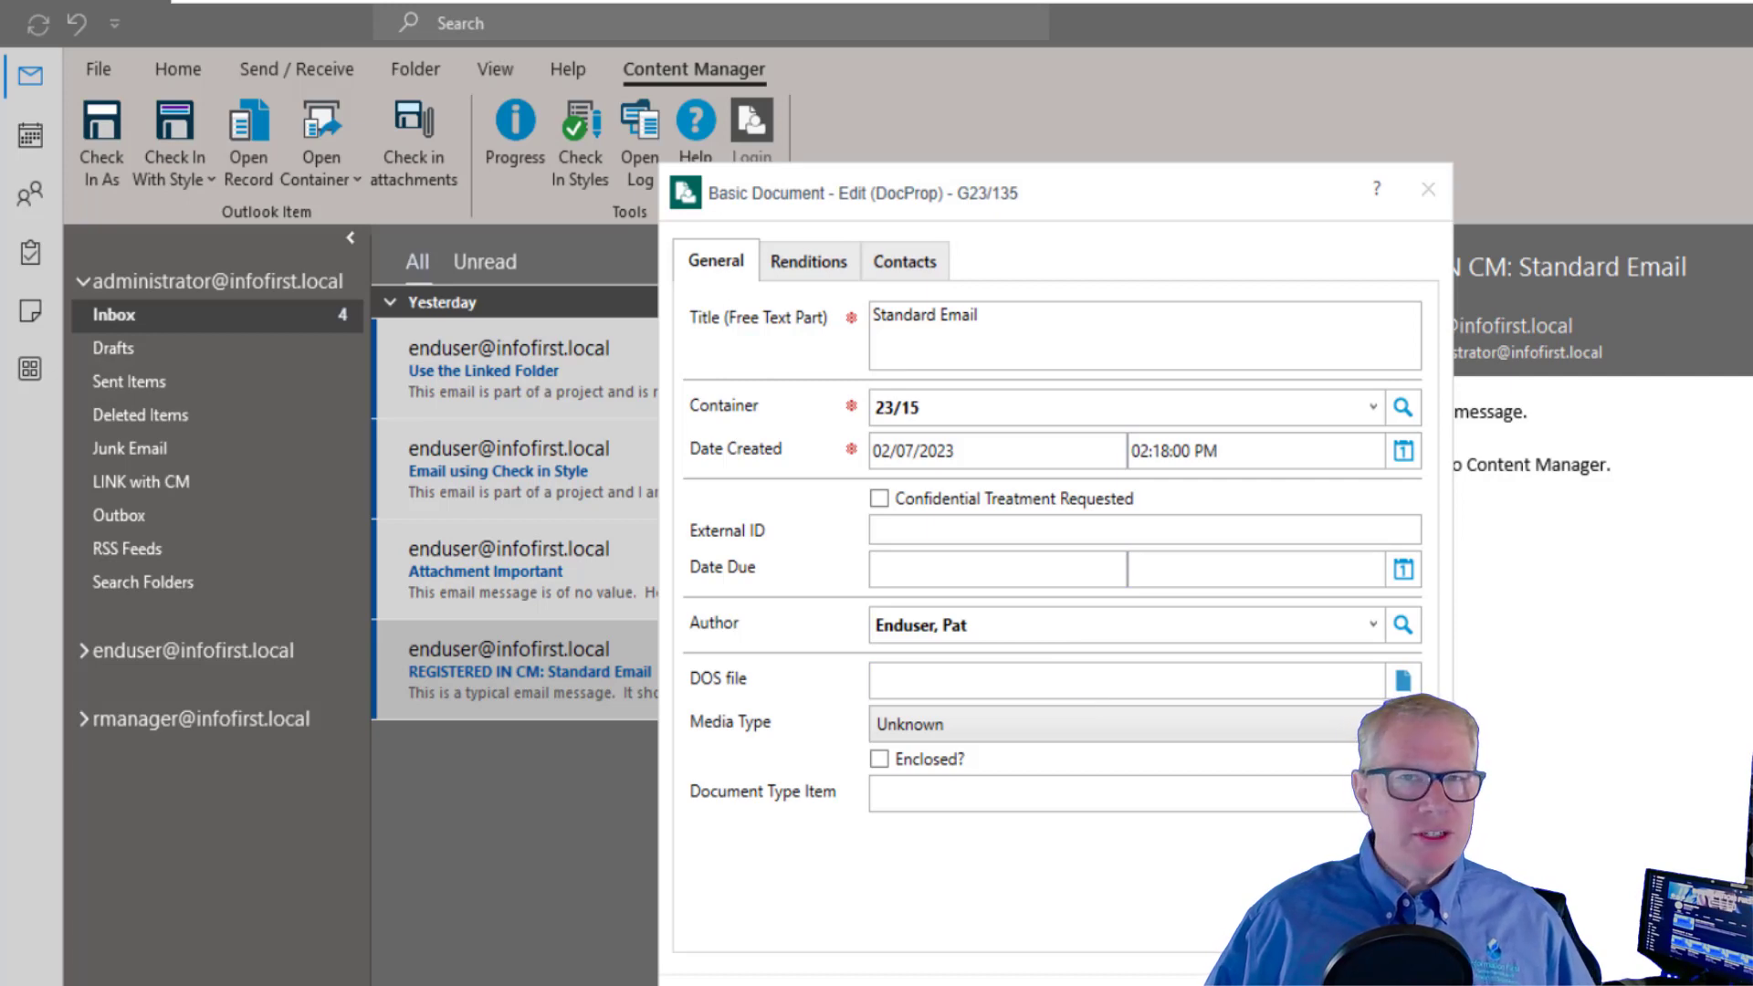
pyautogui.click(1279, 985)
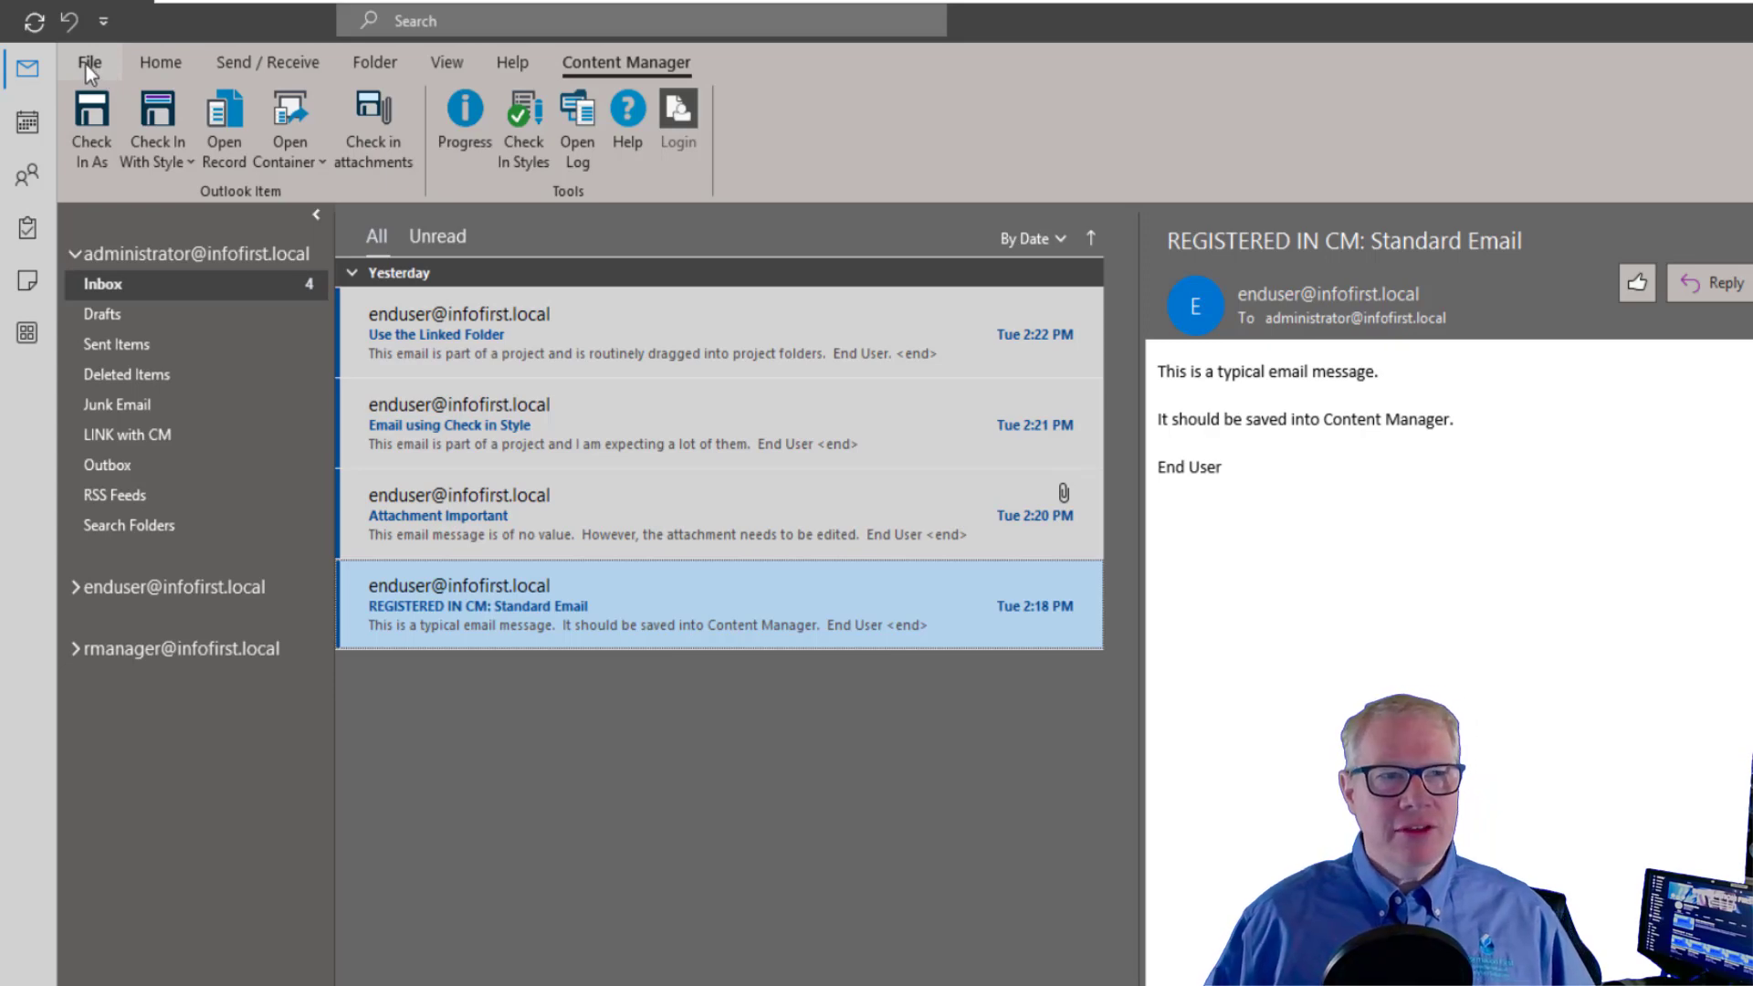
# Turn off using the record Properties dialog when opening a record in the Content Manager Integration Options, and open the Standard Email's record again.
pyautogui.click(89, 66)
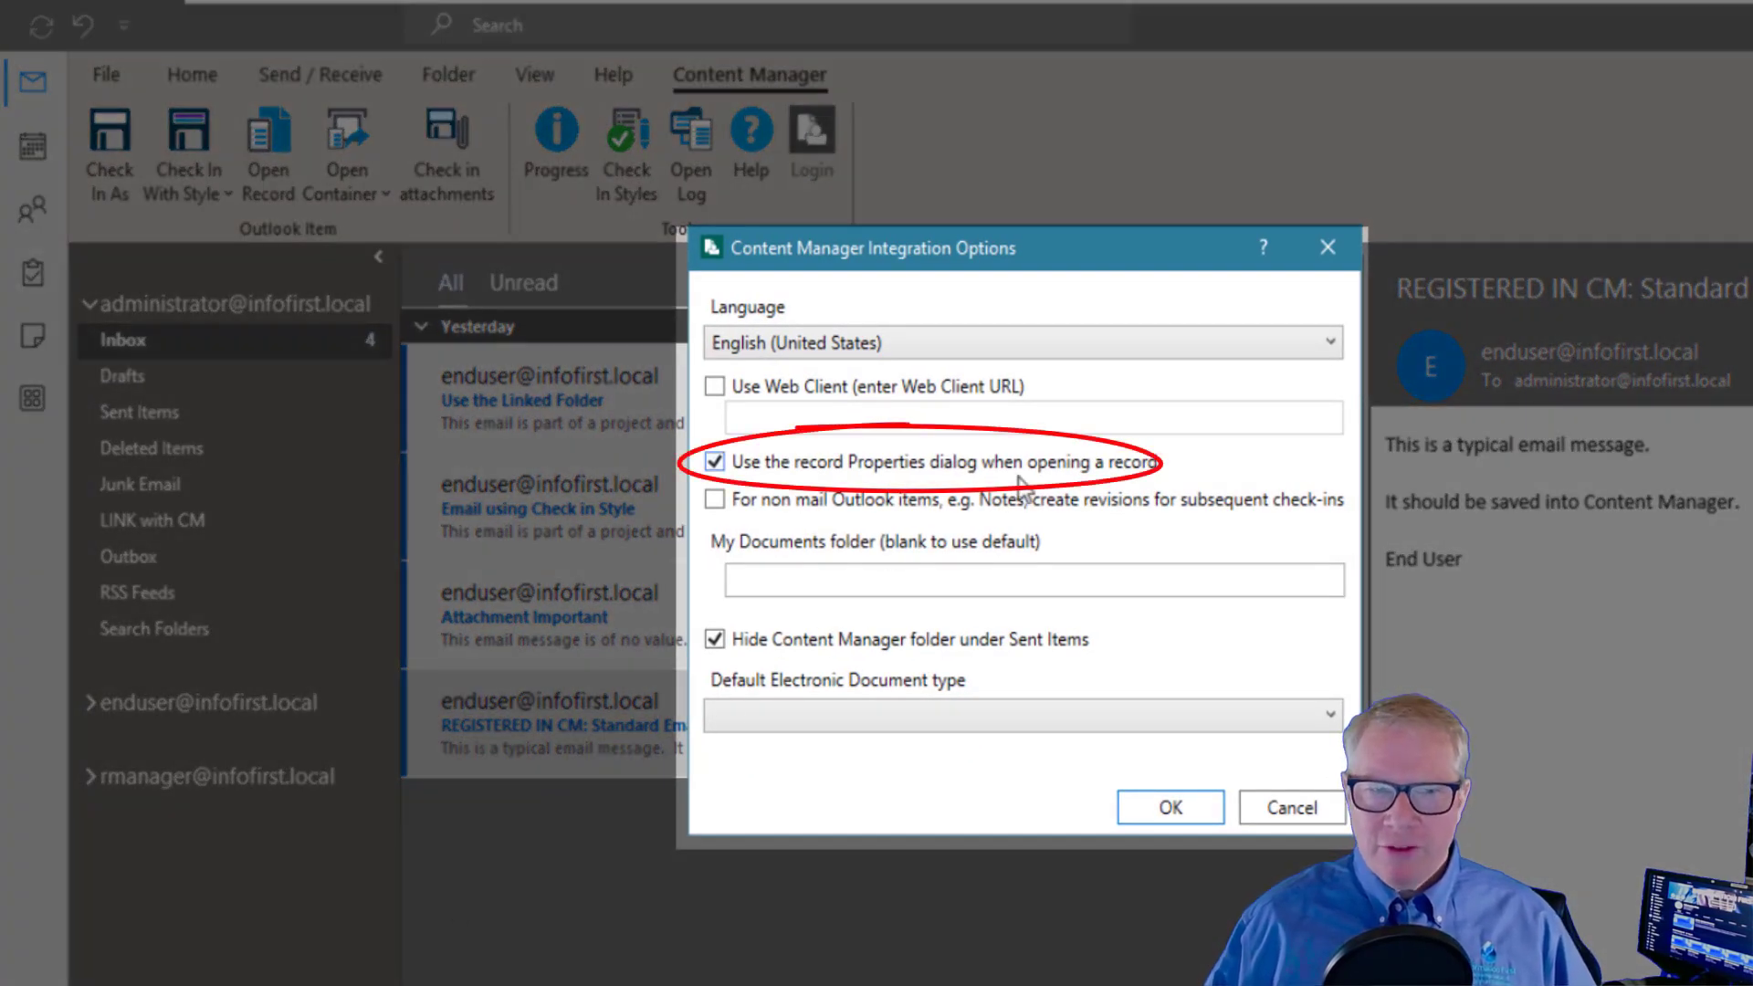
pyautogui.click(796, 468)
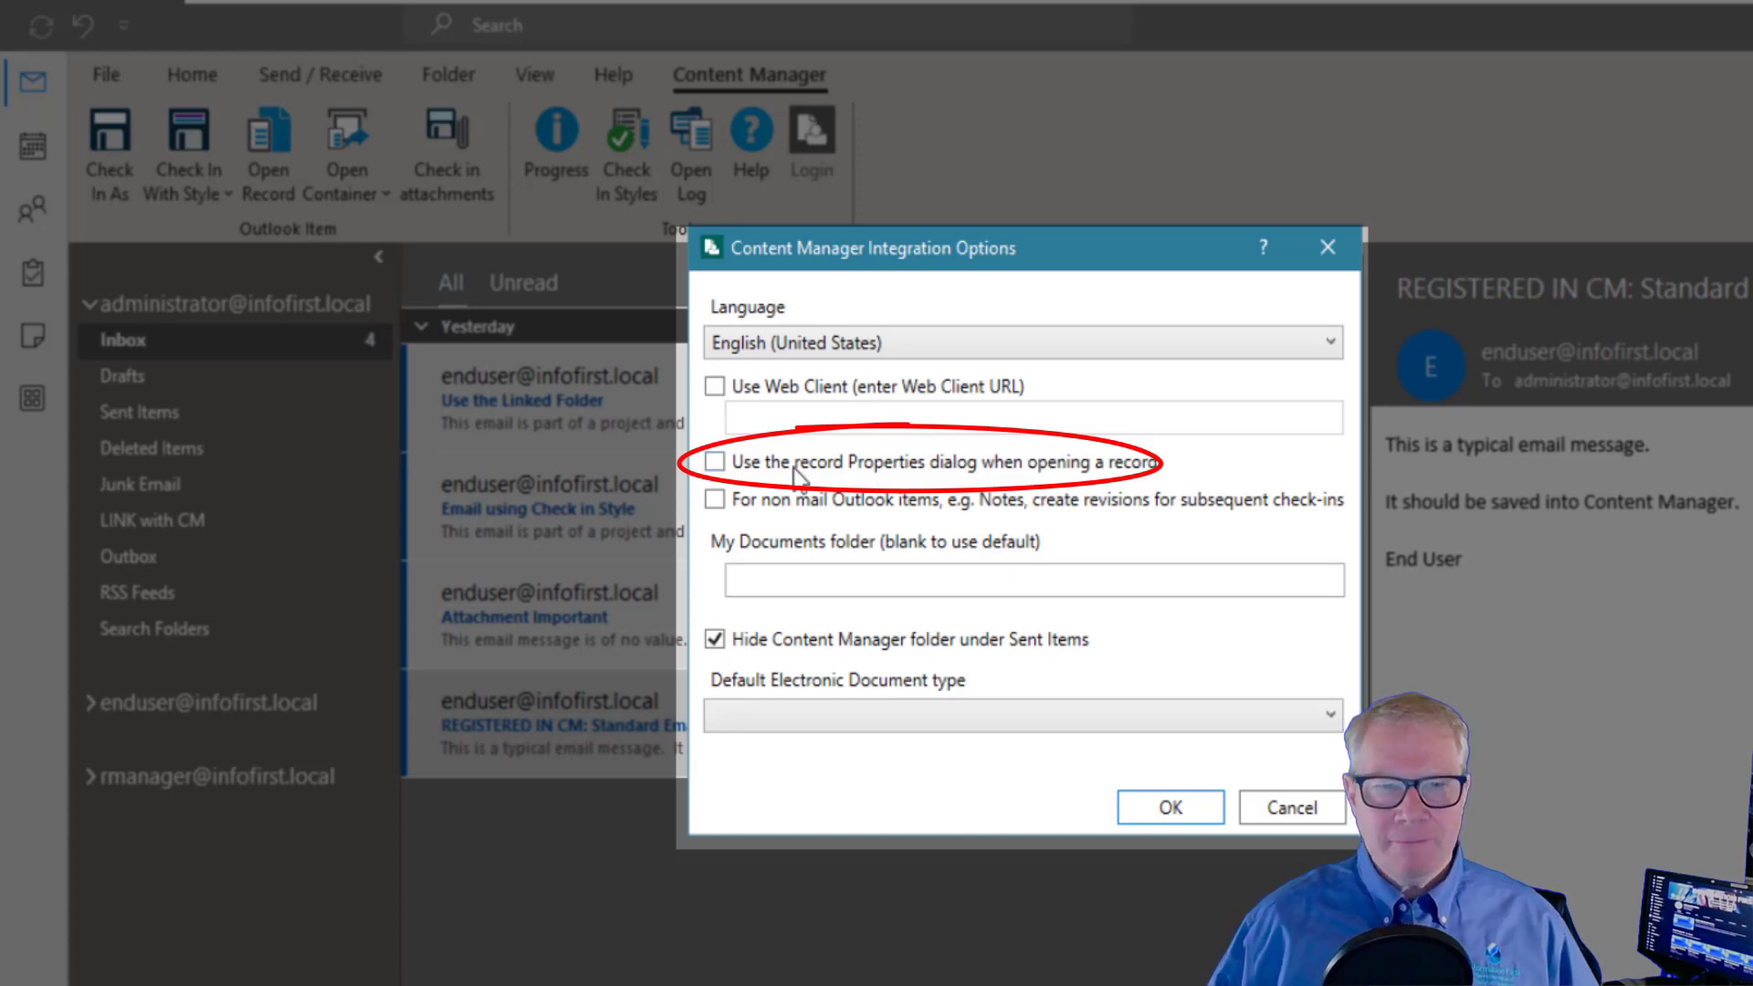
pyautogui.click(1167, 809)
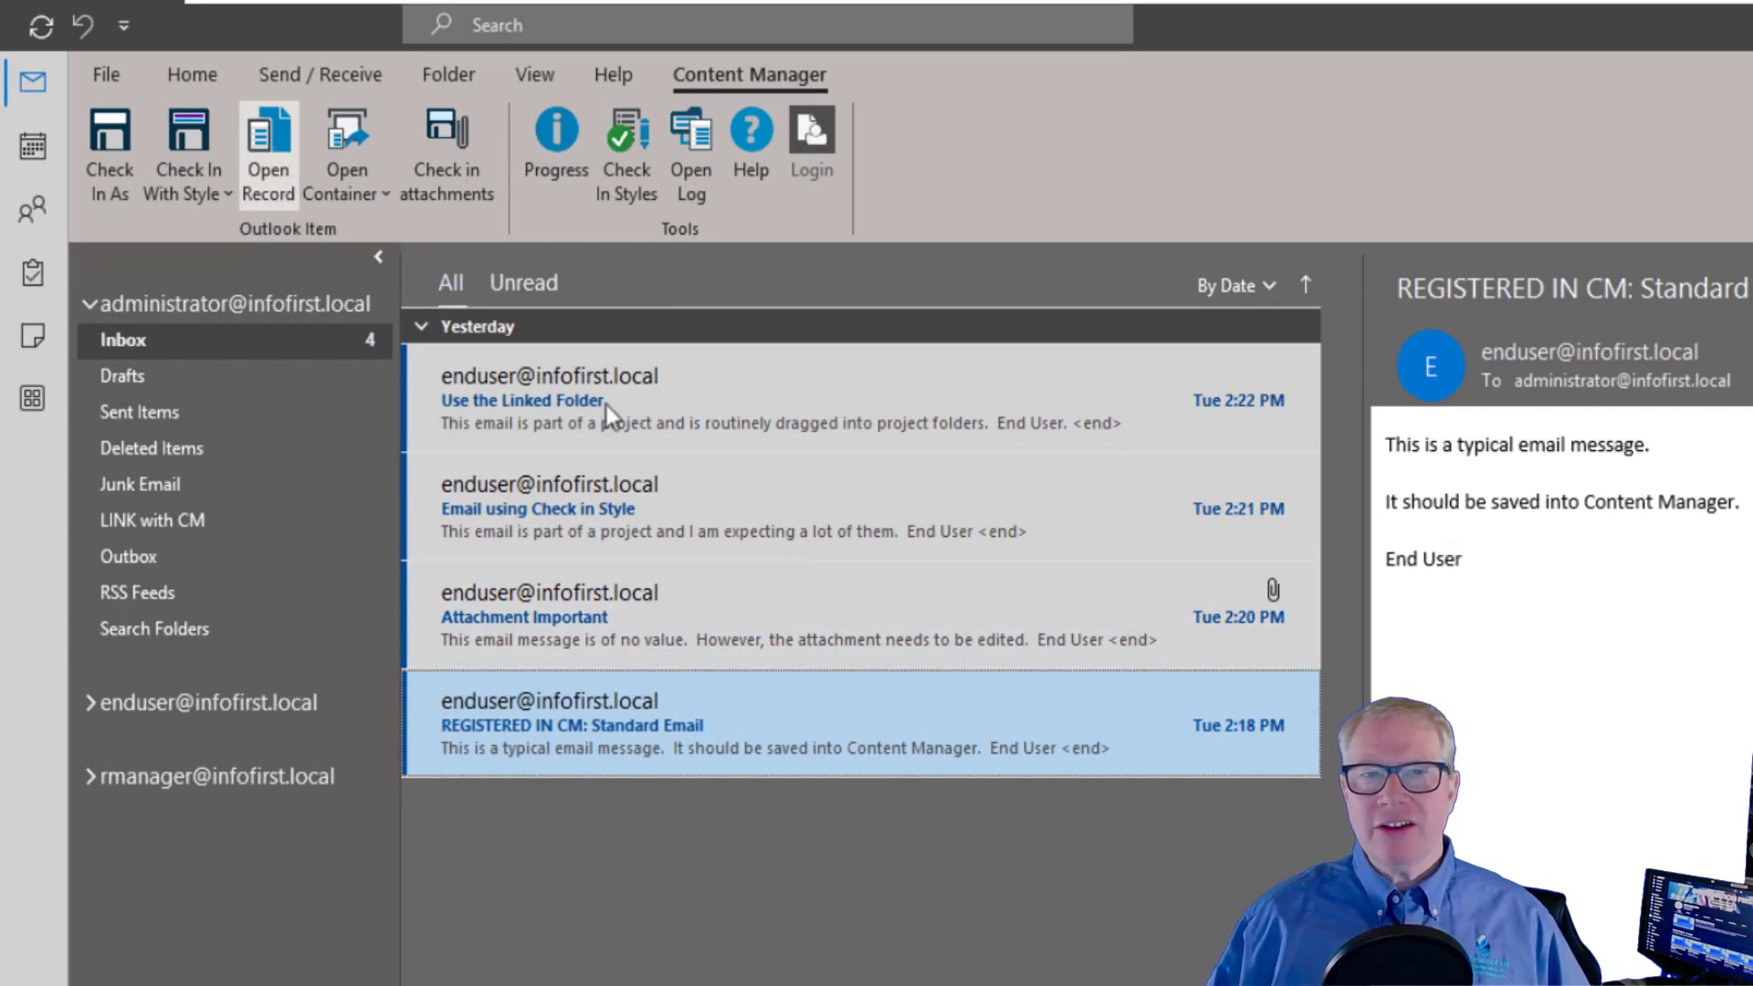
pyautogui.click(268, 164)
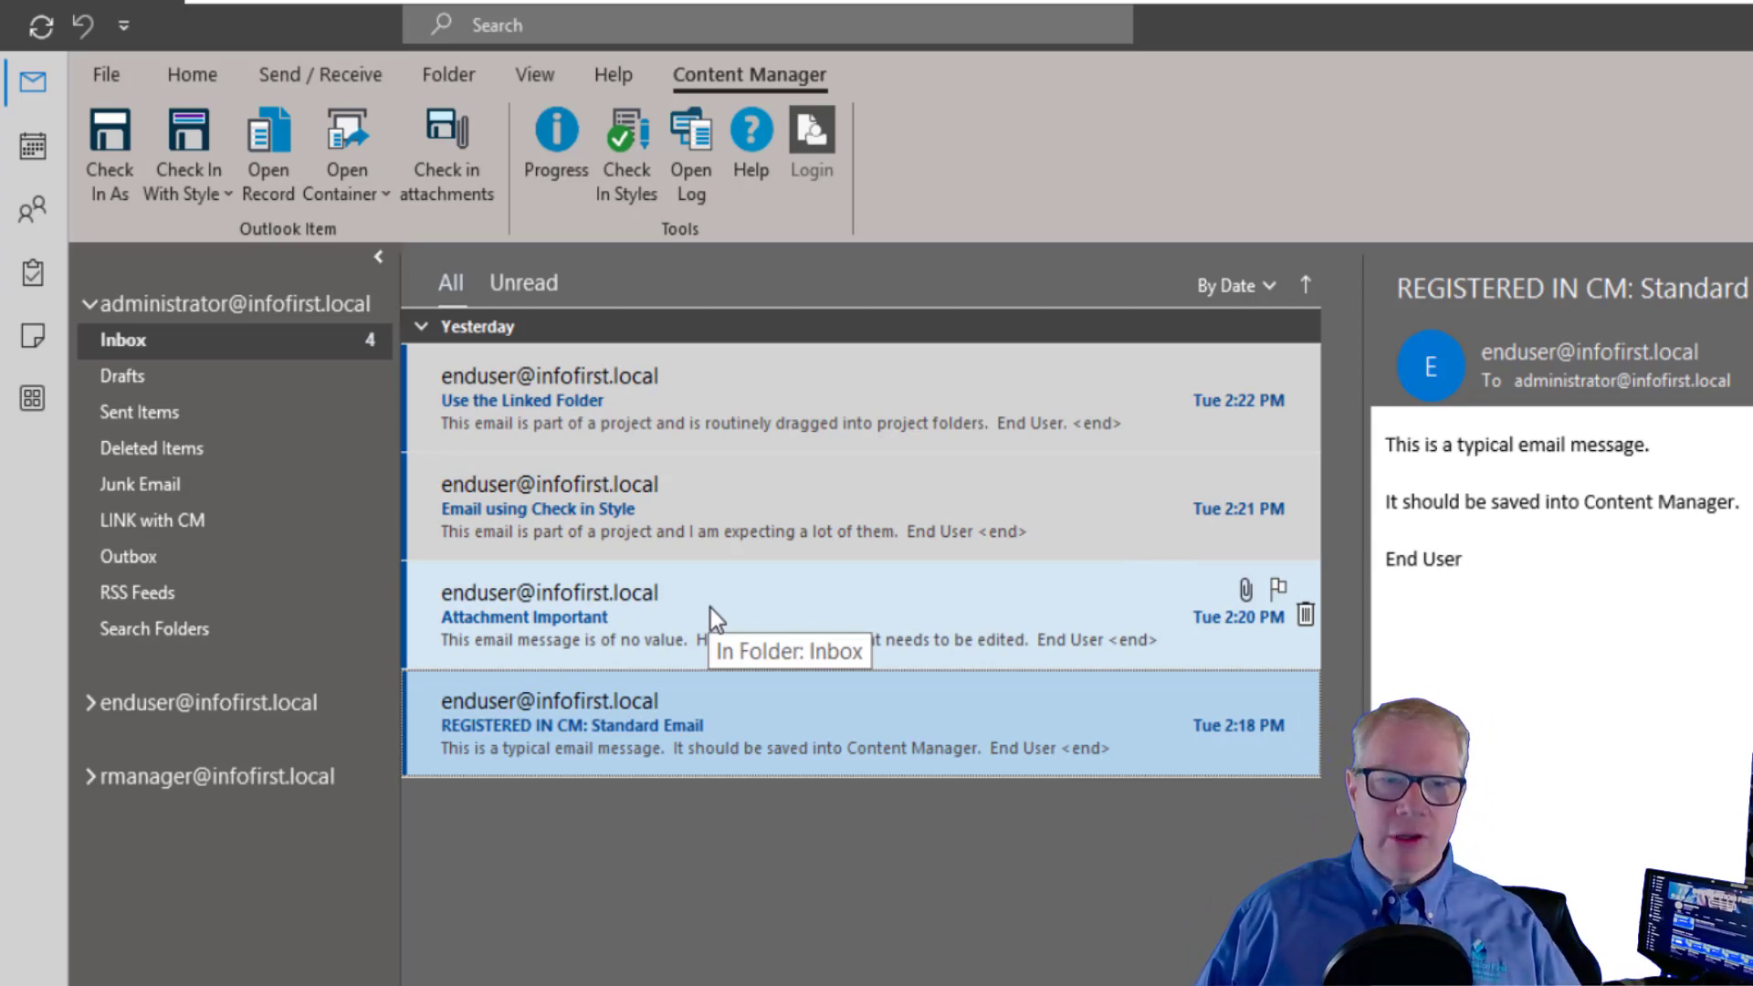
# Open the Attachment Important message and start checking in Email Attachment.docx with record type Basic Document - Edit (DocProp).
pyautogui.click(710, 608)
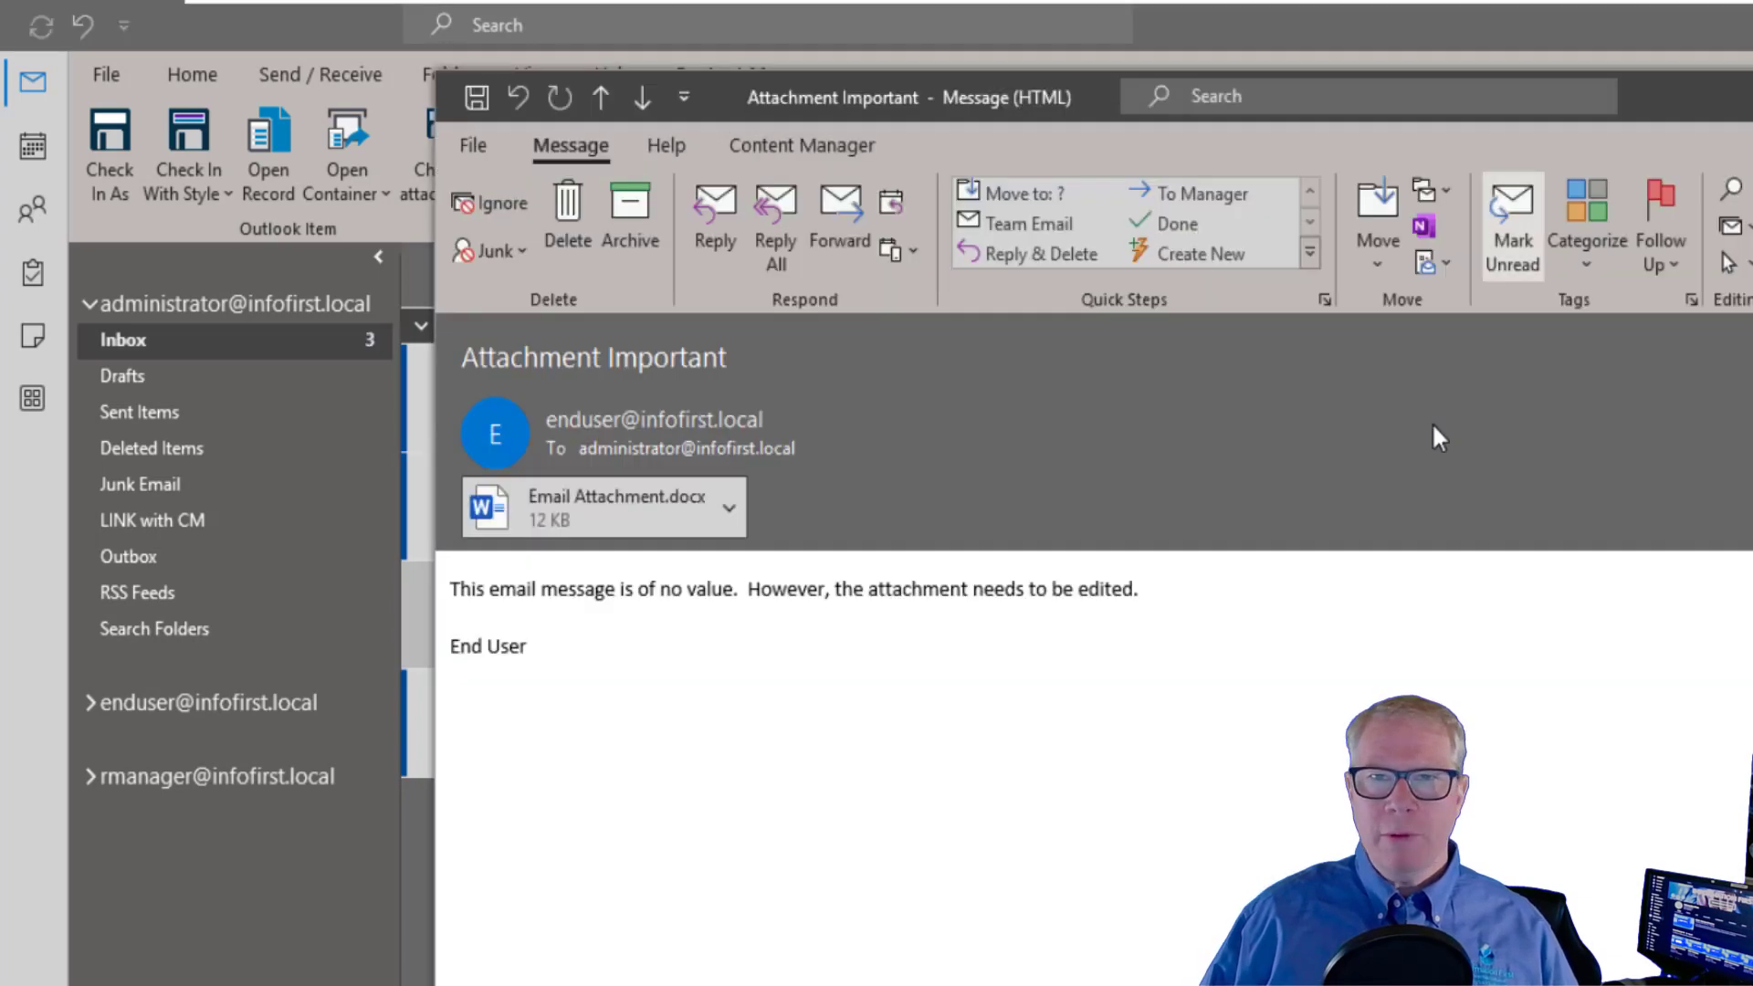
pyautogui.moveTo(1704, 108); pyautogui.dragTo(1653, 87)
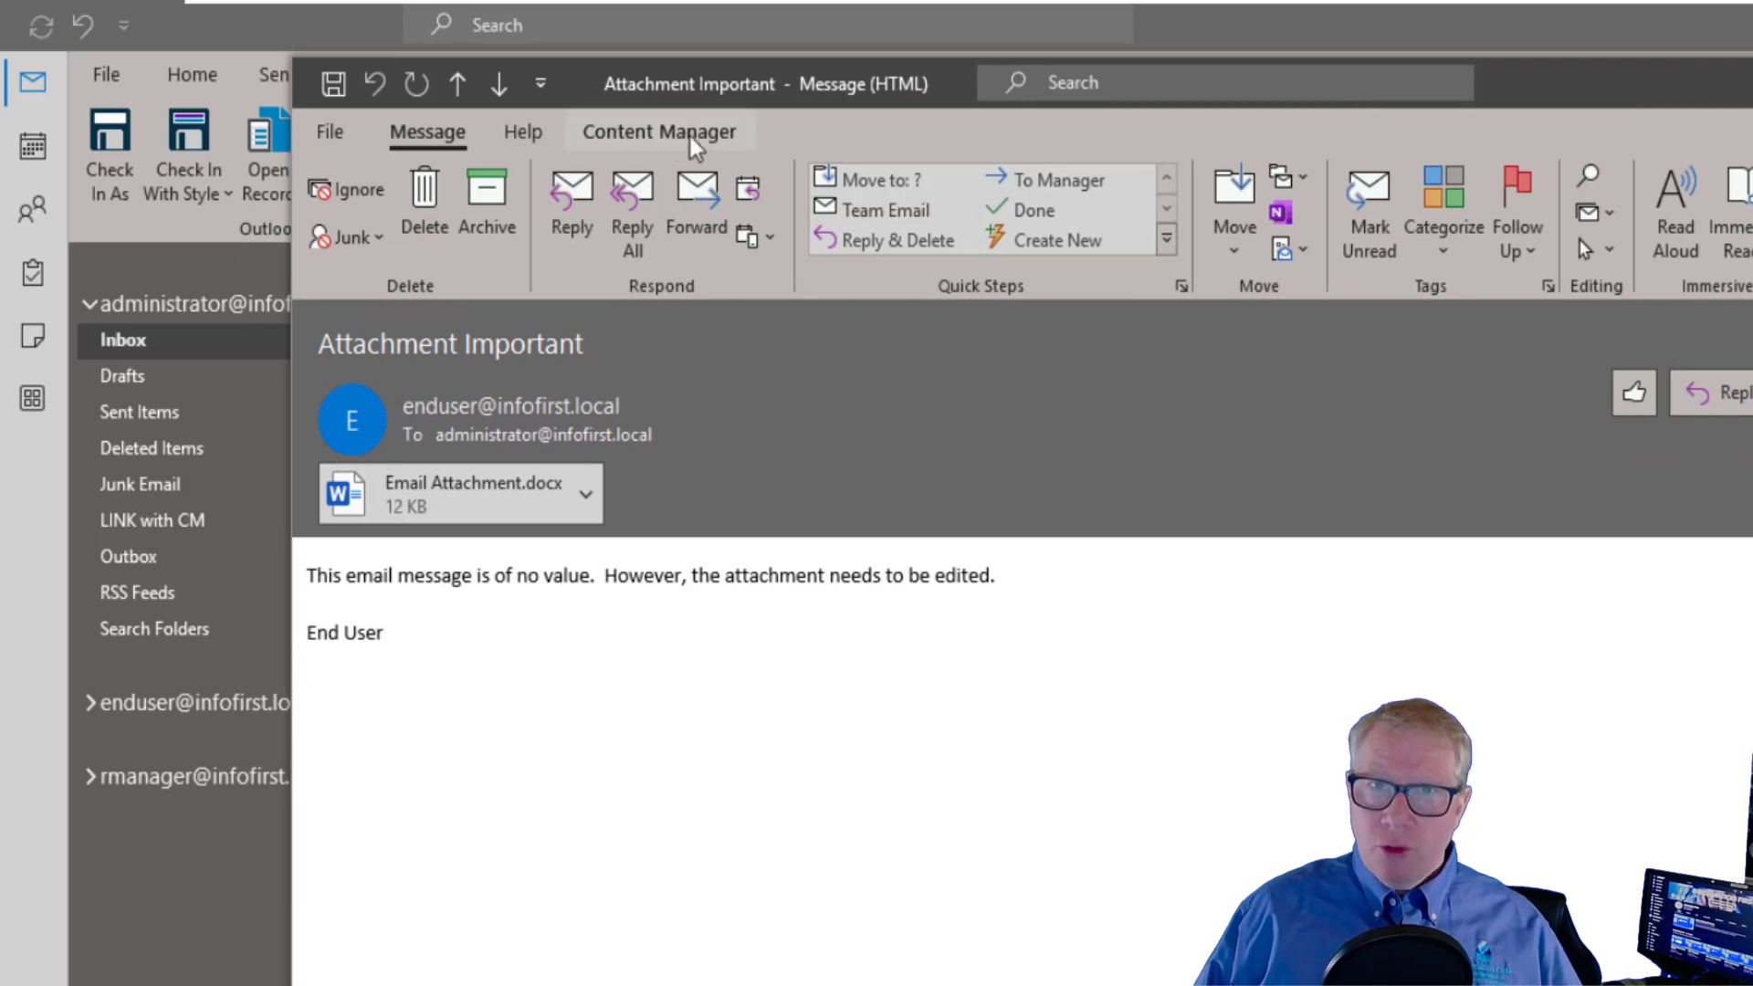
pyautogui.click(663, 139)
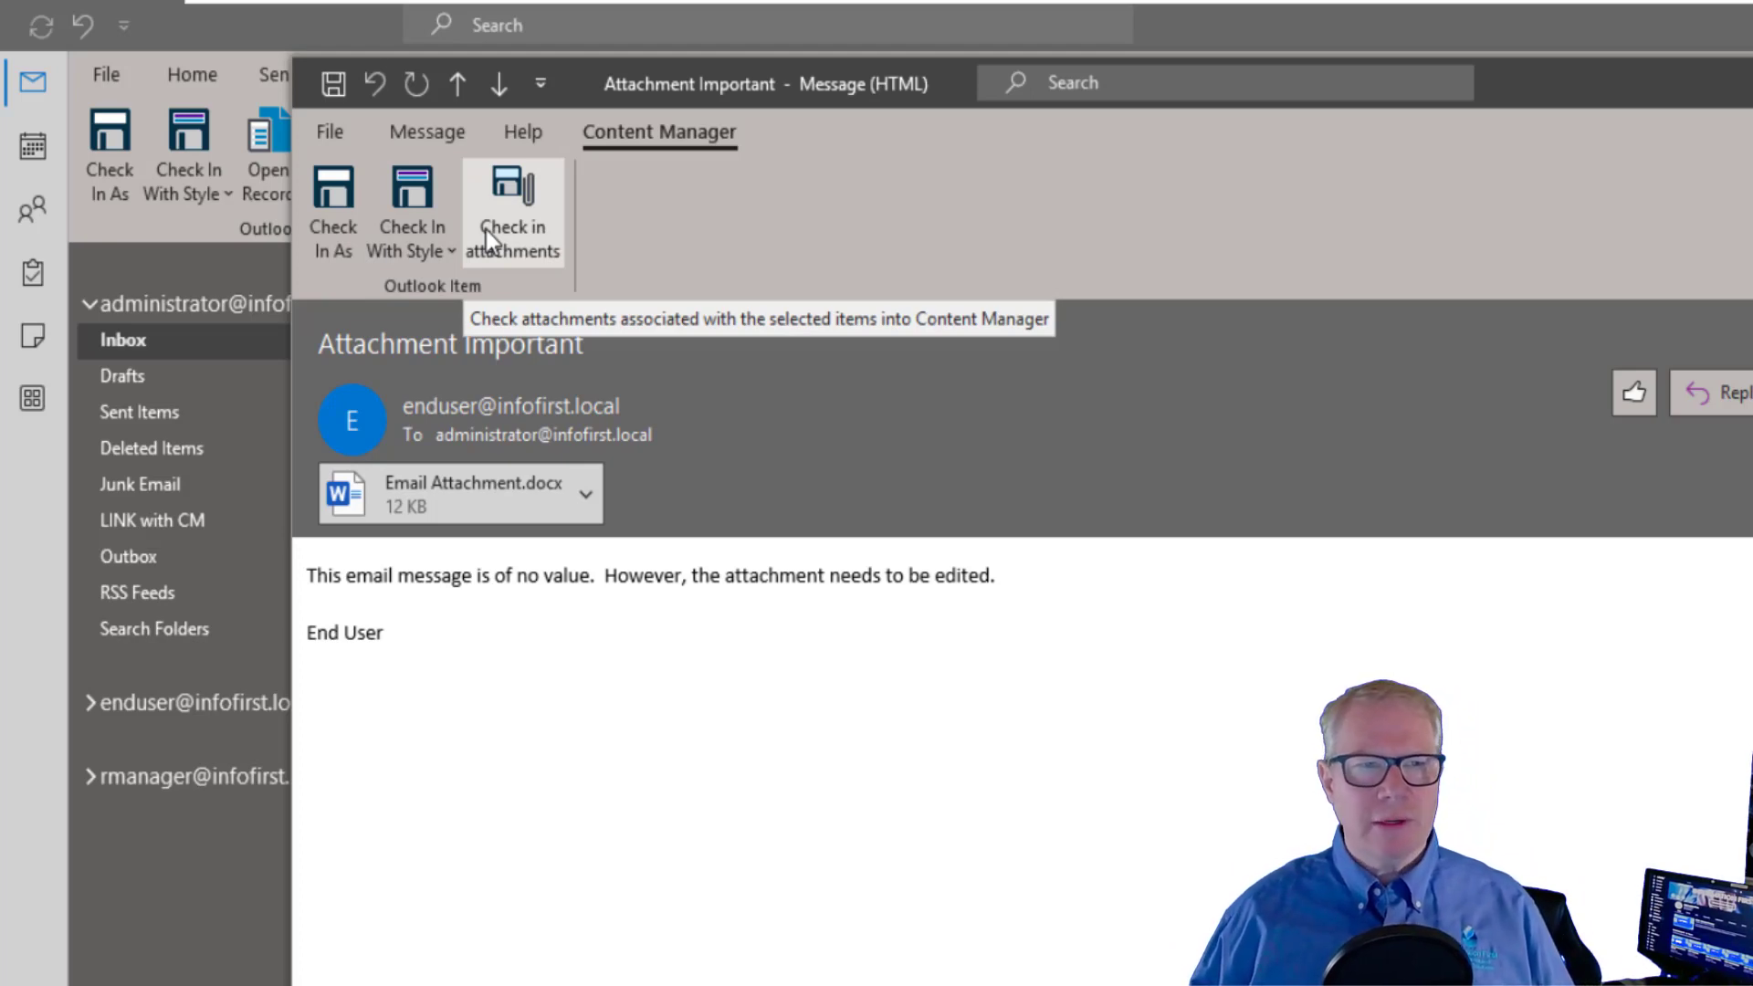
pyautogui.click(486, 229)
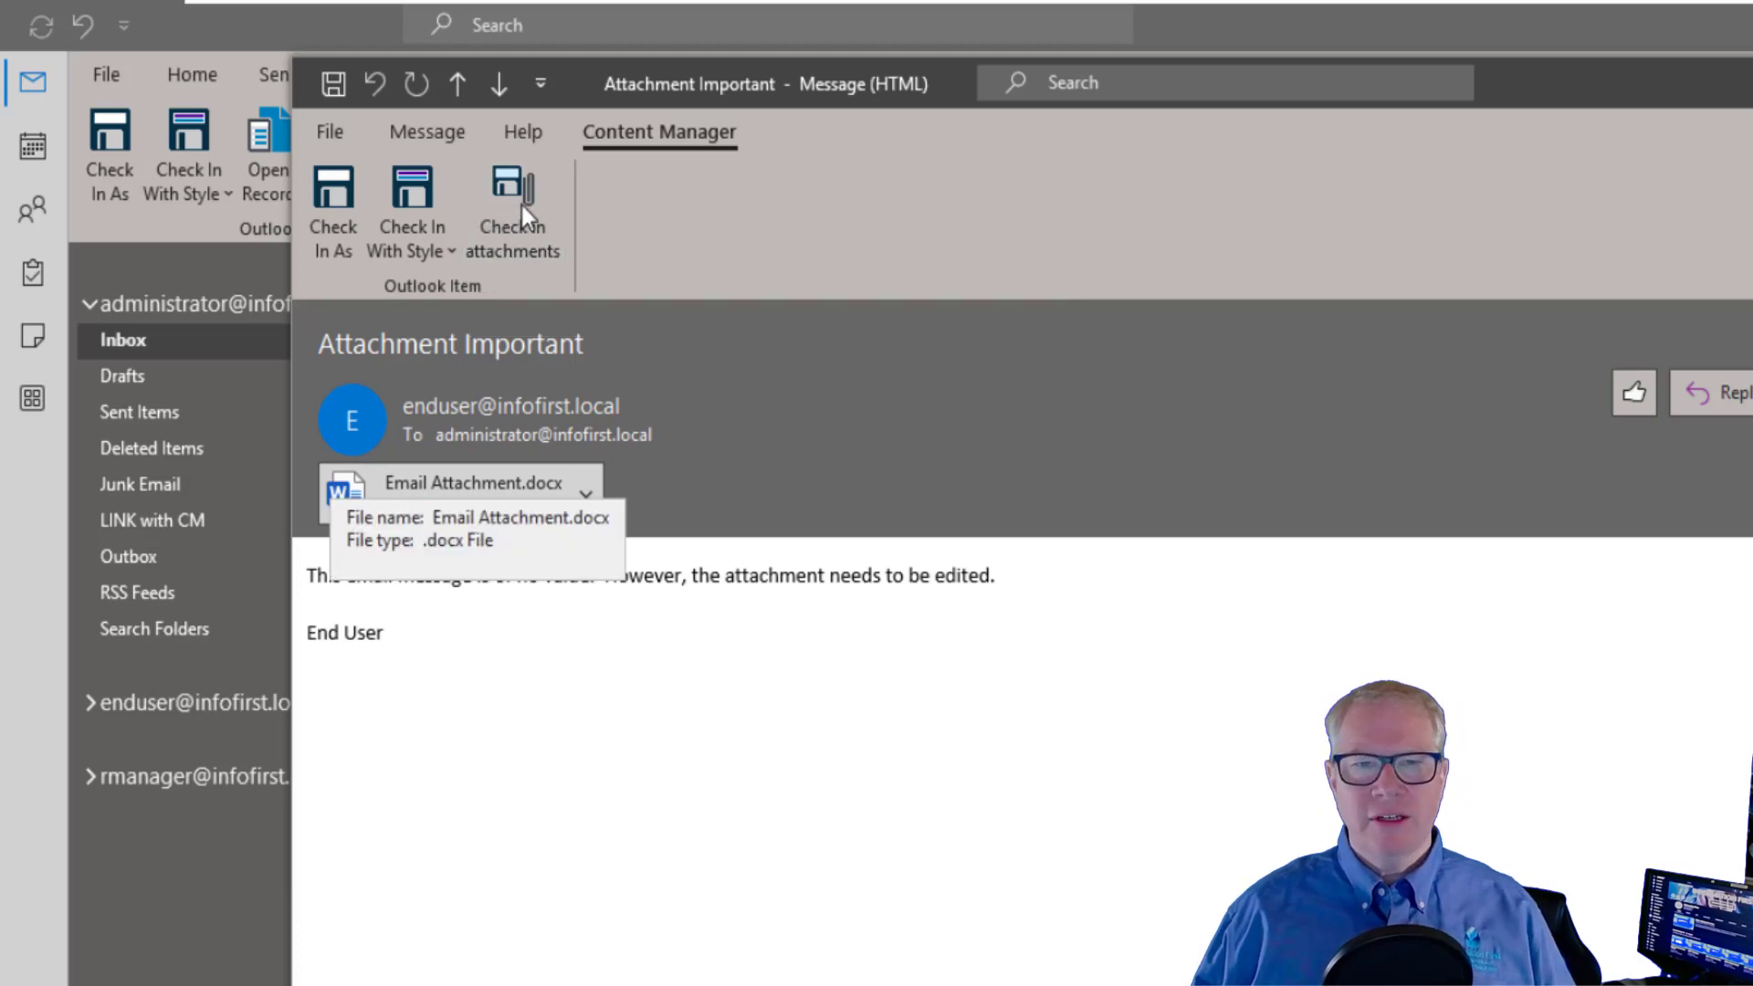
pyautogui.click(522, 205)
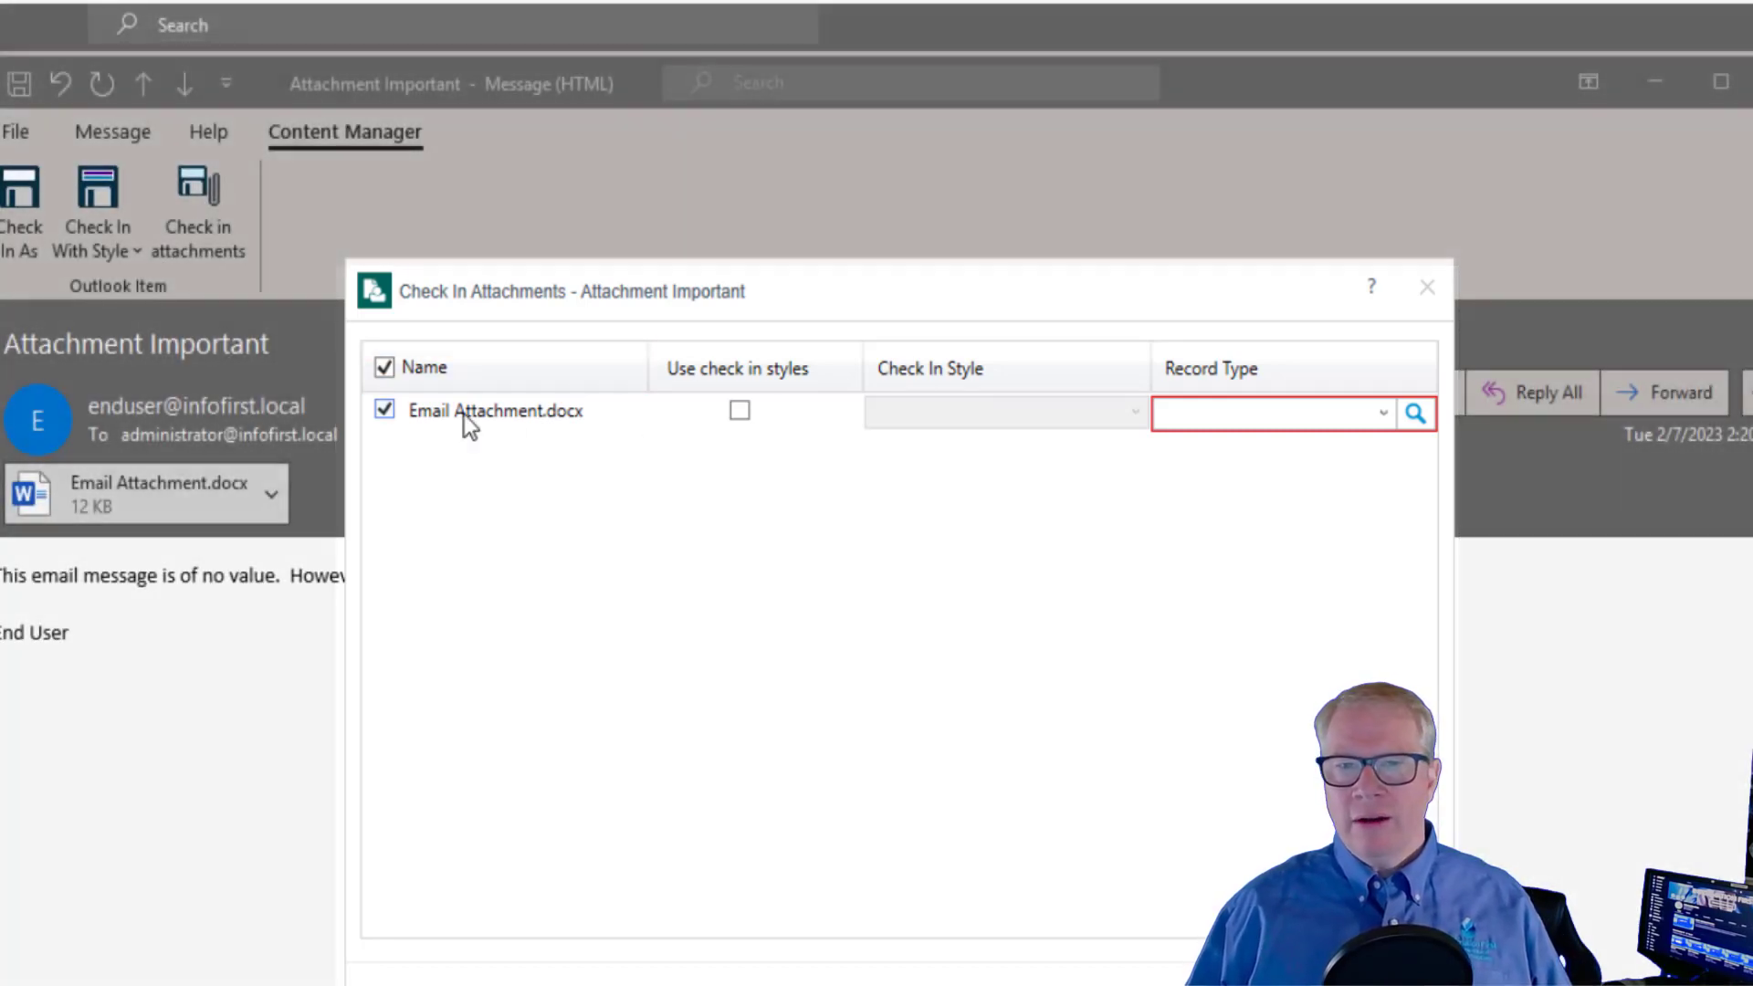
pyautogui.click(1338, 412)
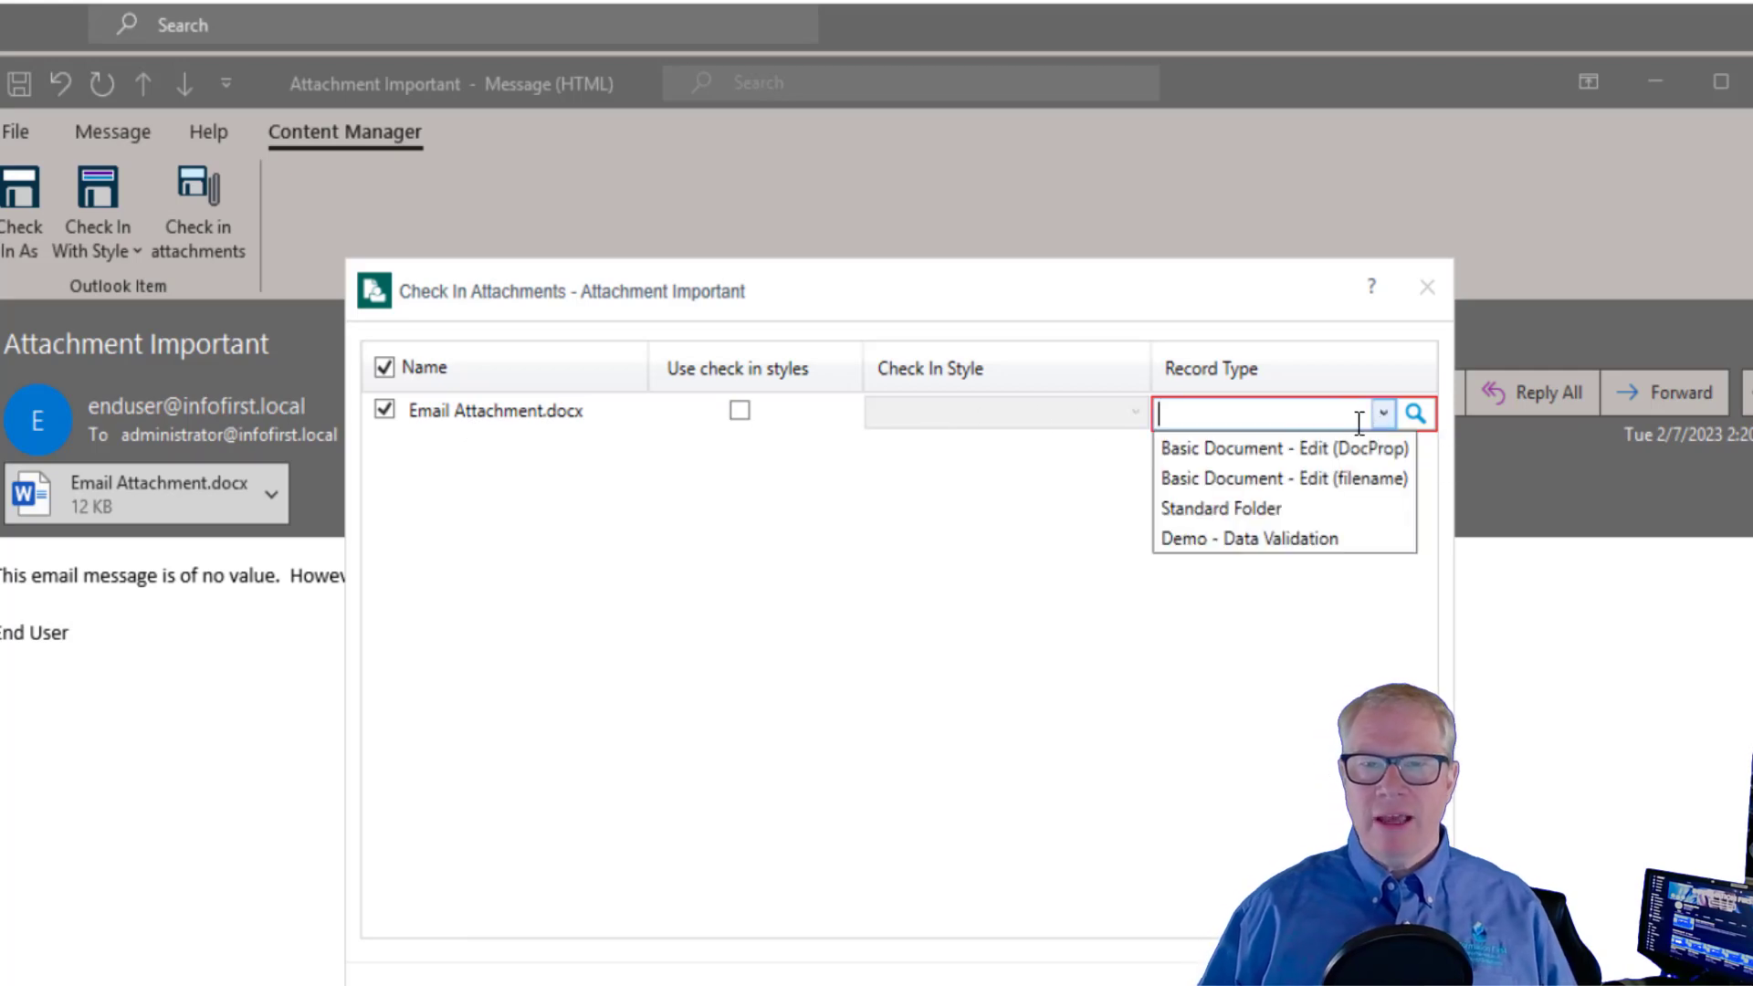
pyautogui.click(1274, 448)
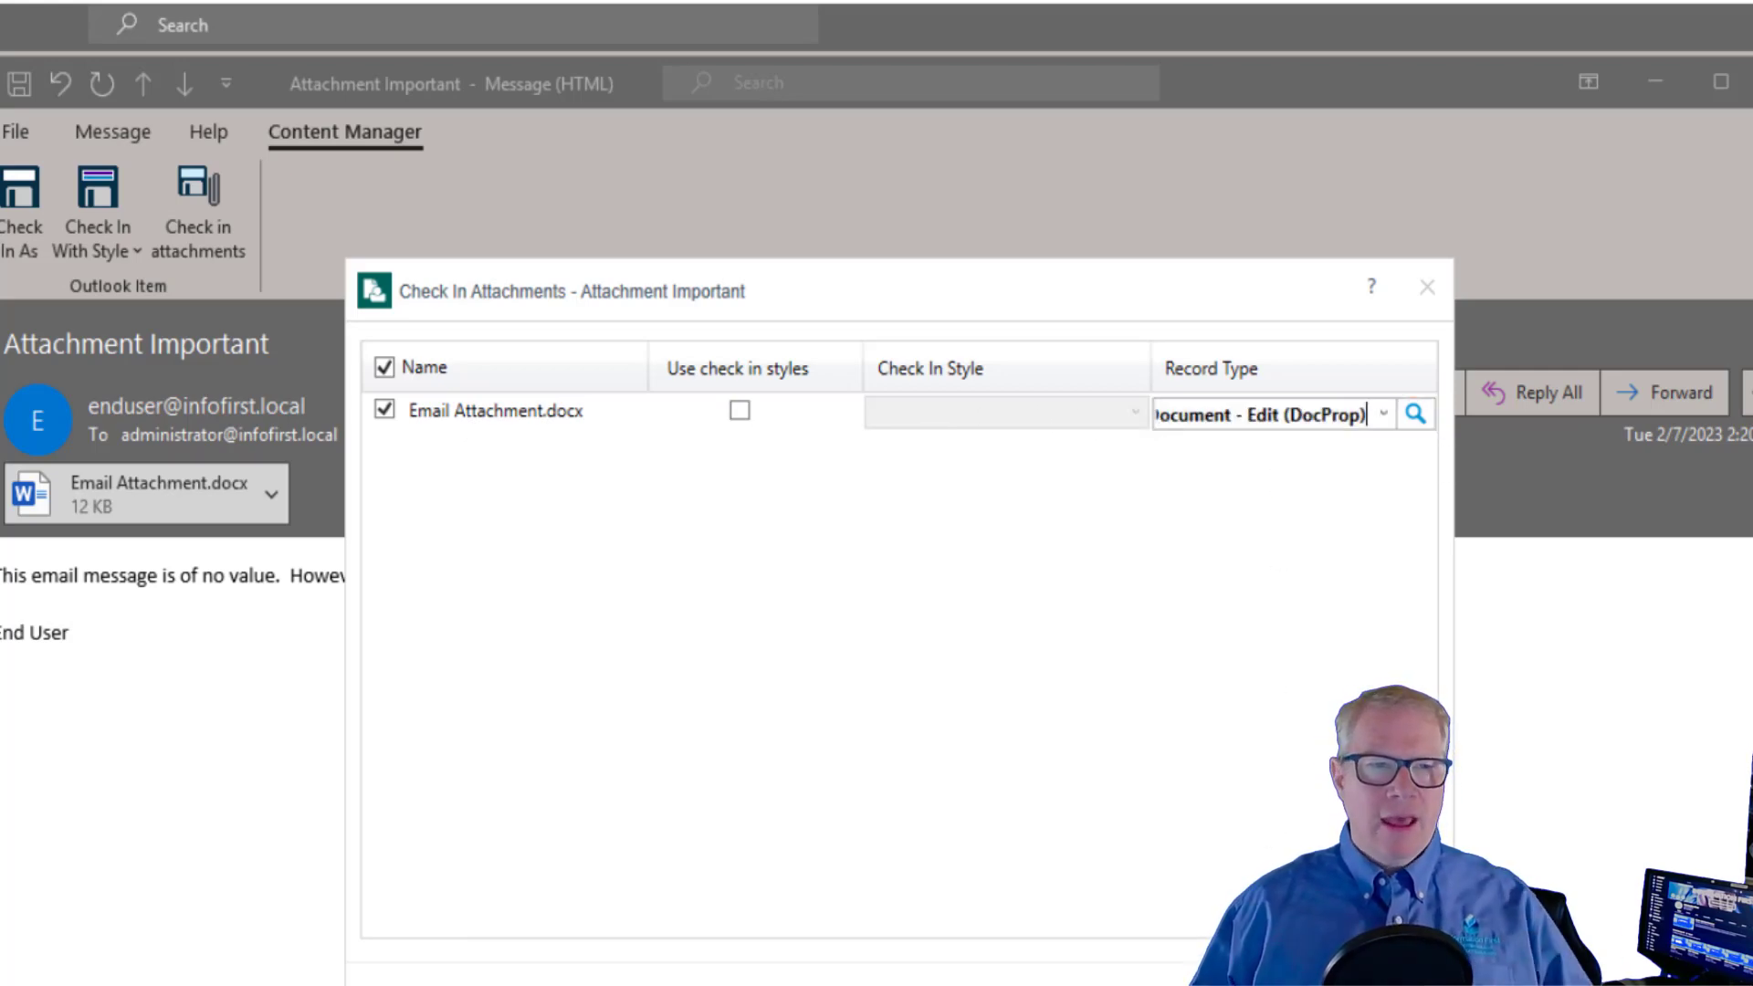
pyautogui.press('Return')
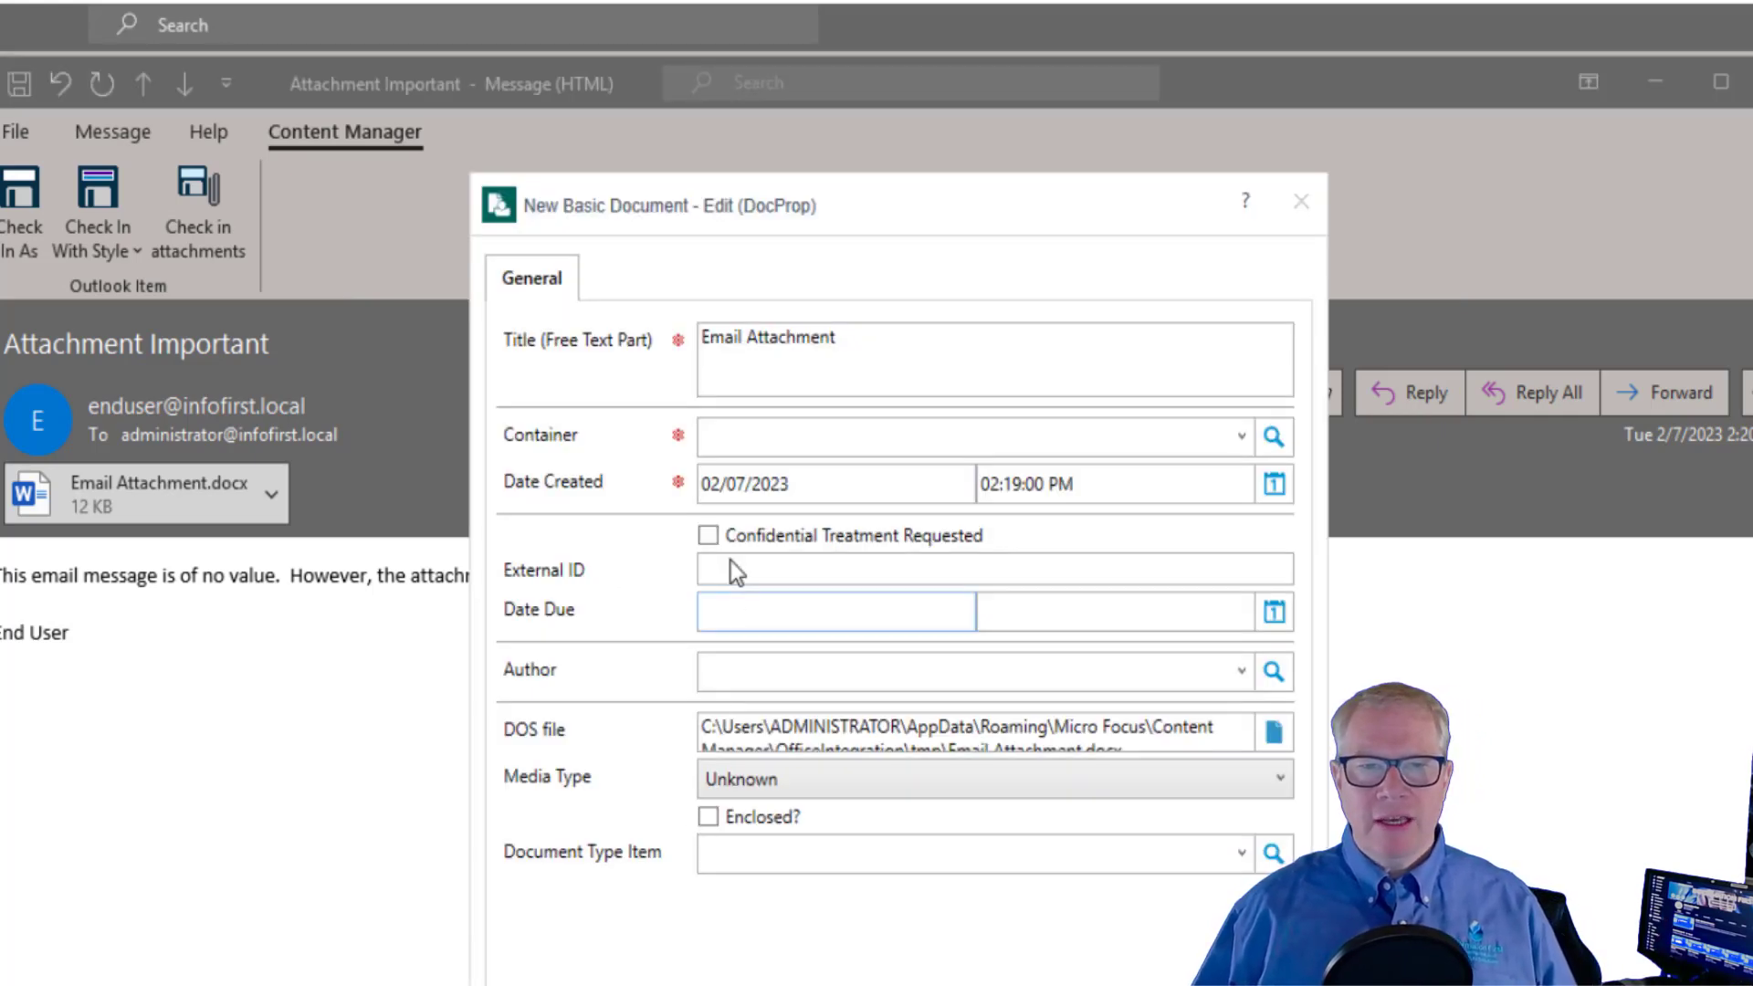
# File the Email Attachment record in container 23/15 - My 2023 Demo Folder and save it.
pyautogui.click(1242, 444)
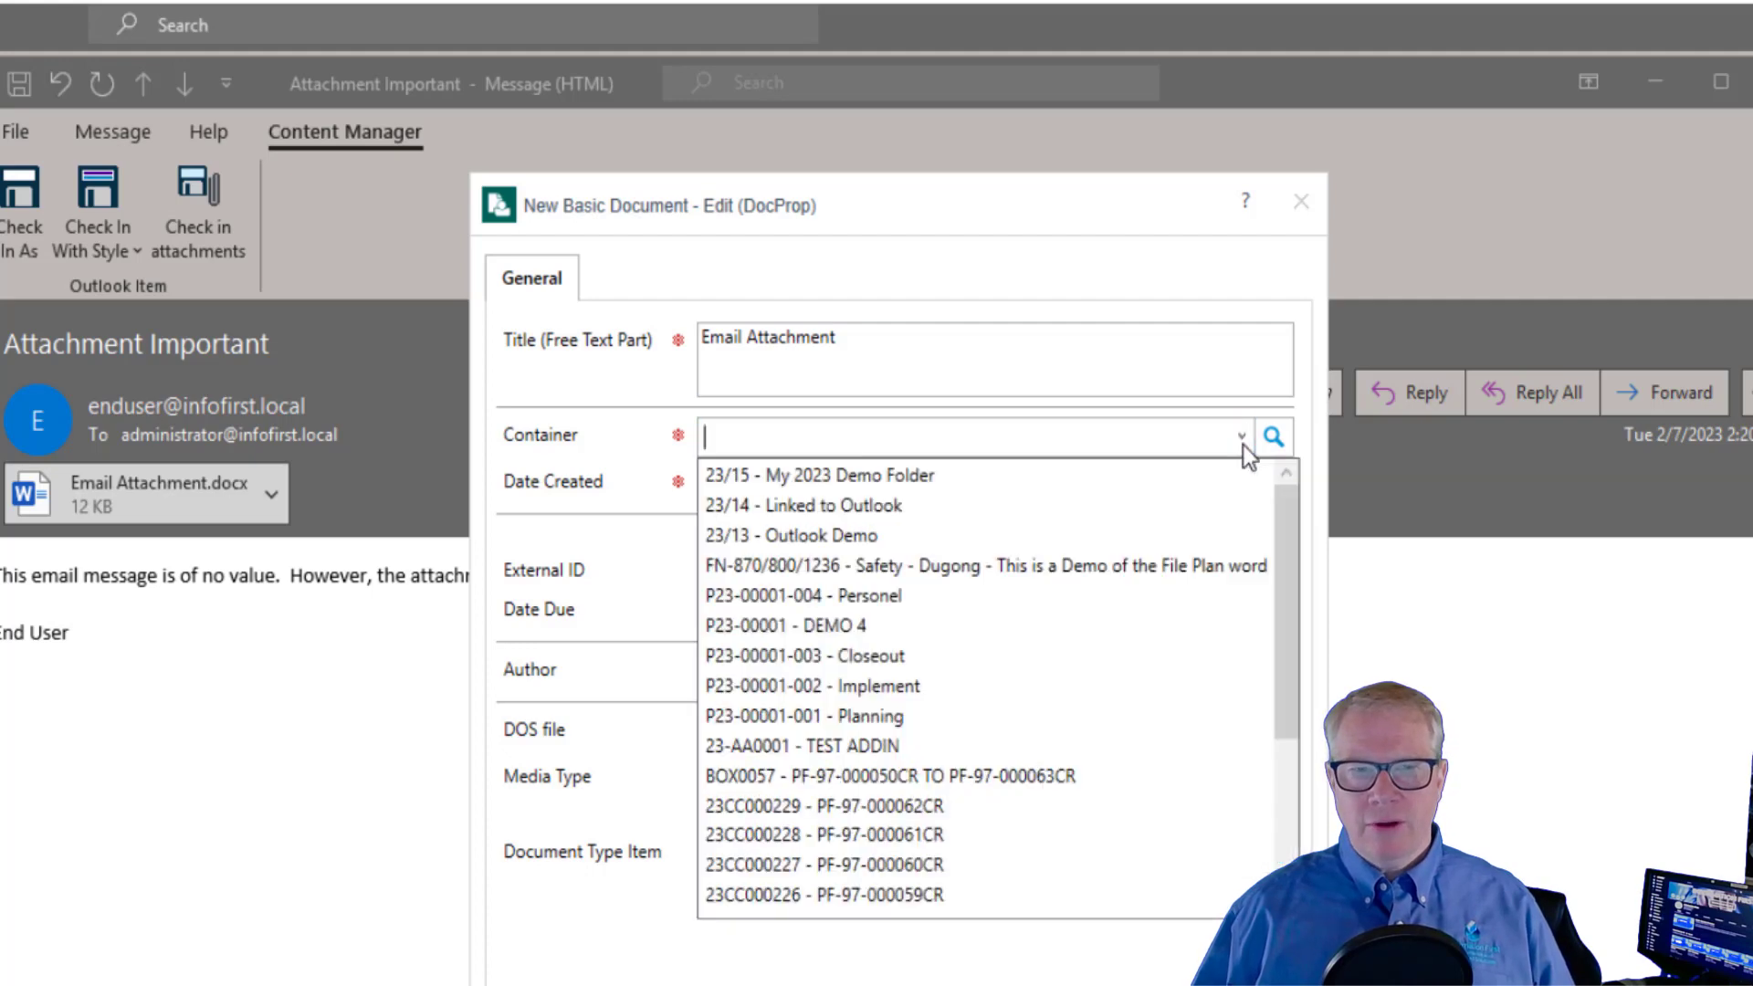
pyautogui.click(902, 475)
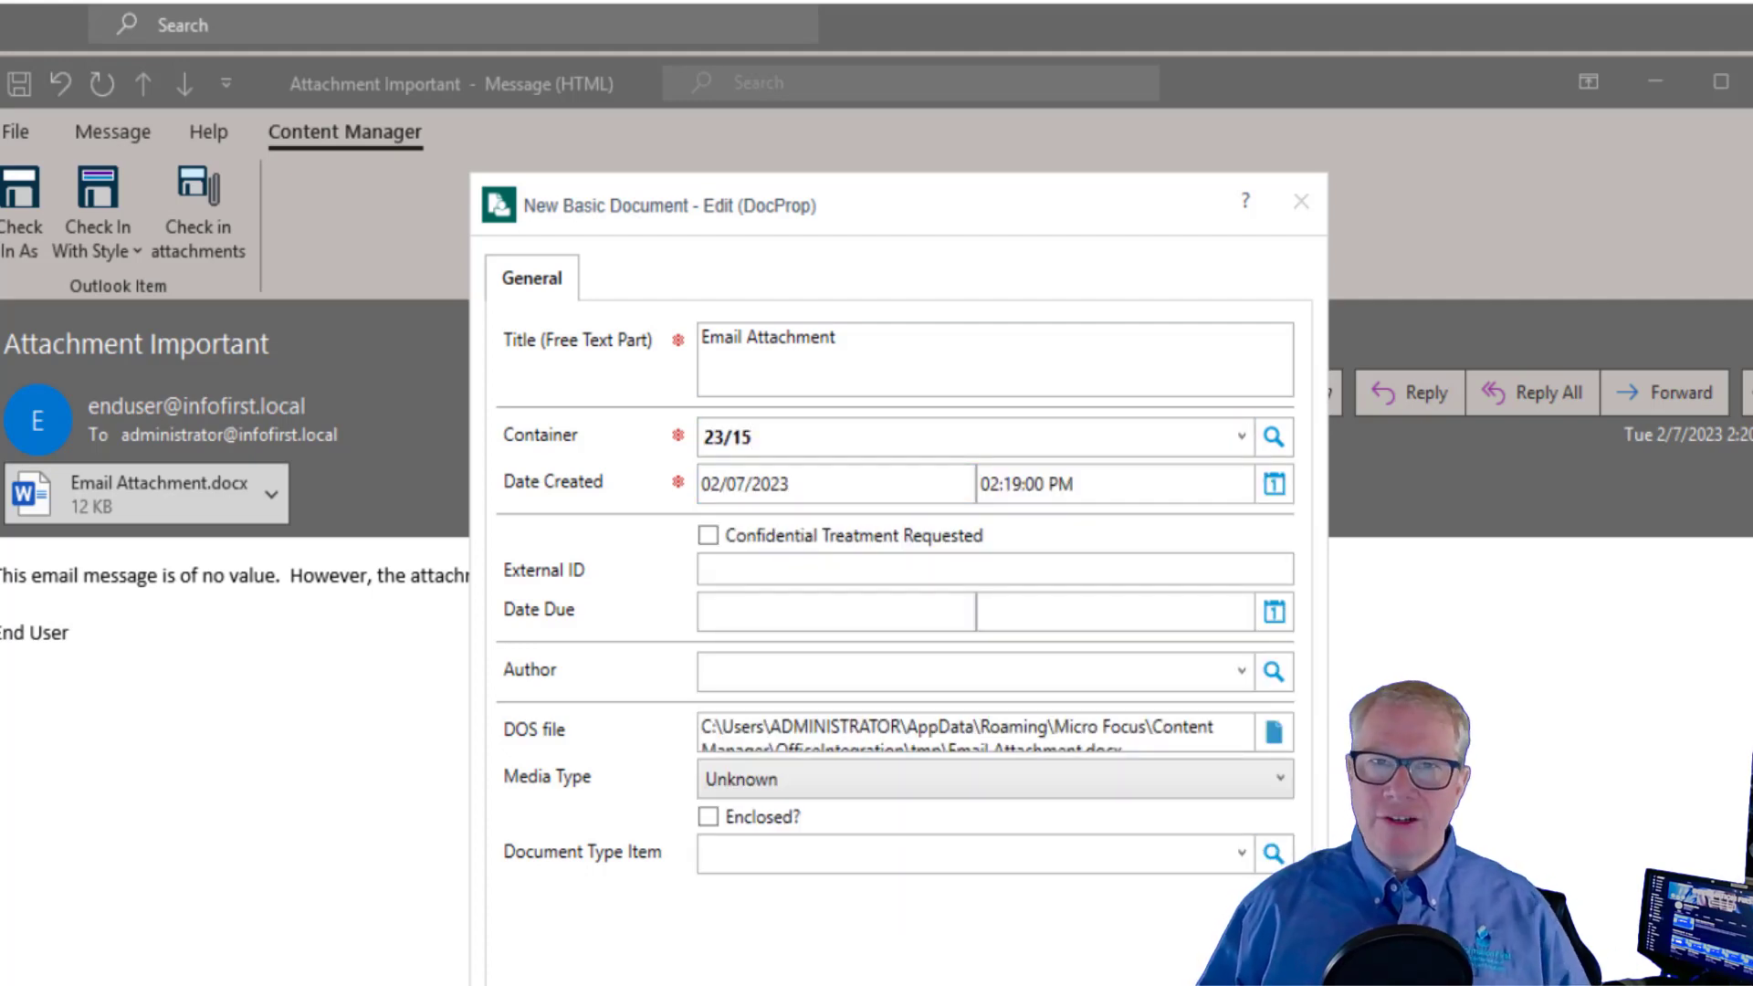
pyautogui.press('Return')
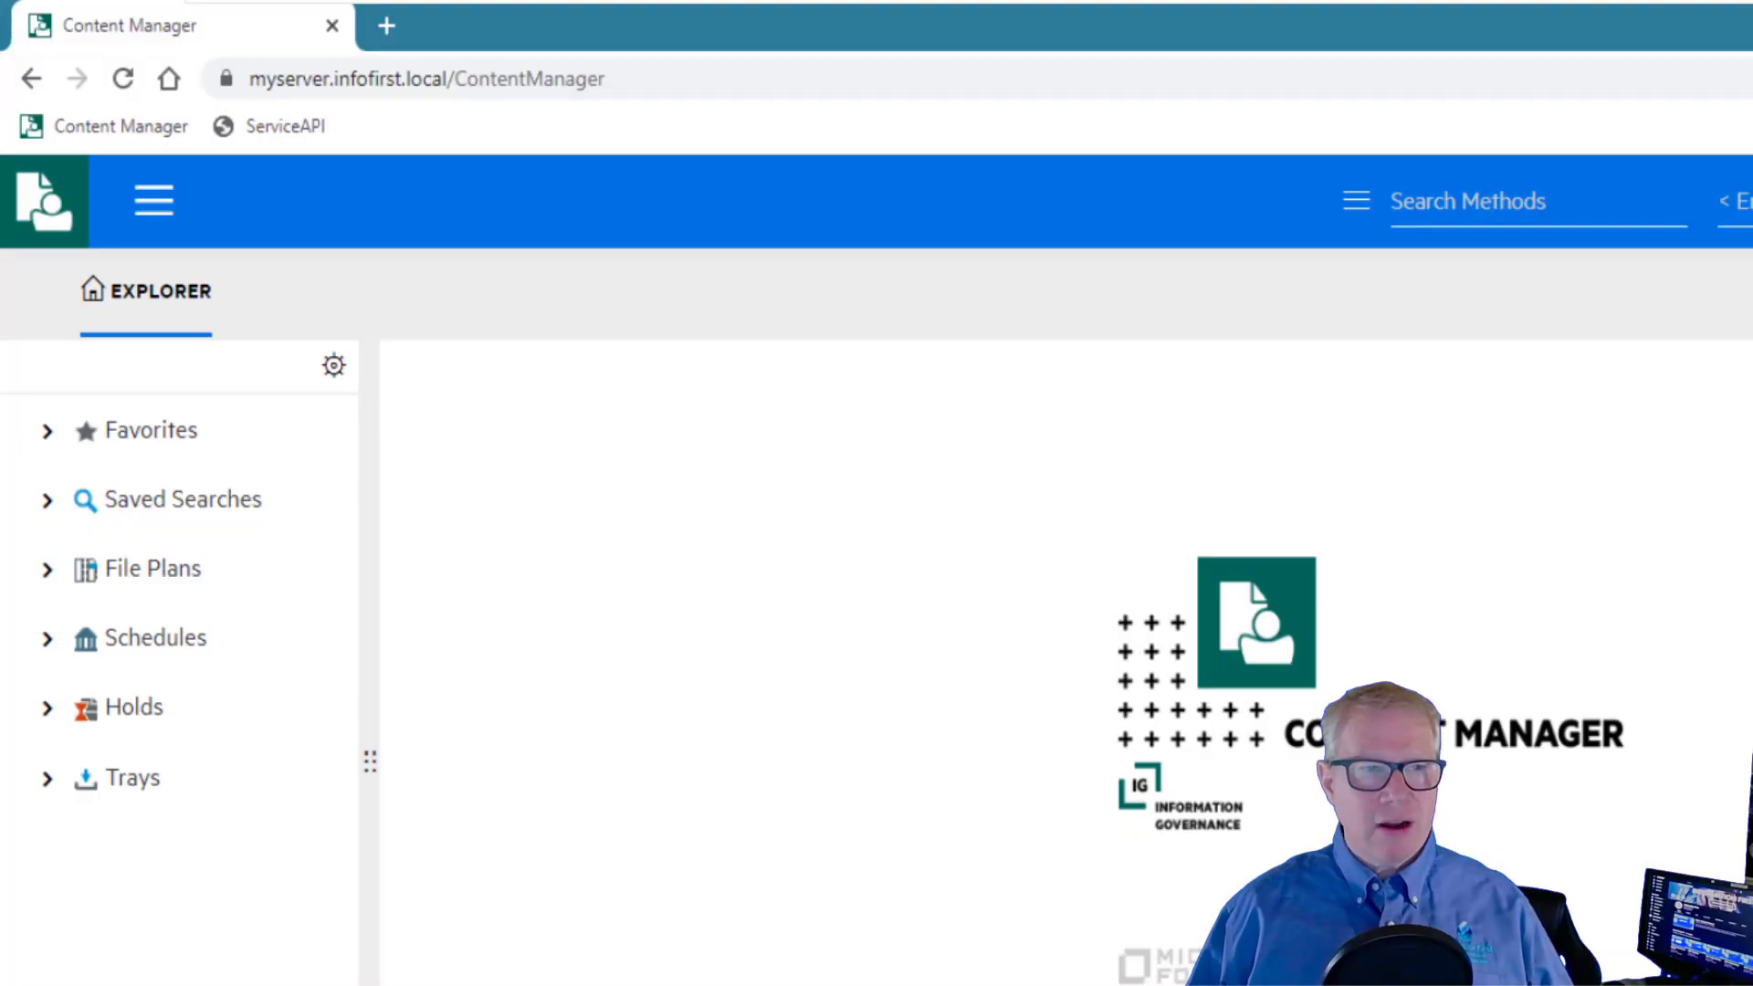
# In the Content Manager web client, list the favorite records and expand folder 23/15 to examine its contents.
pyautogui.click(143, 443)
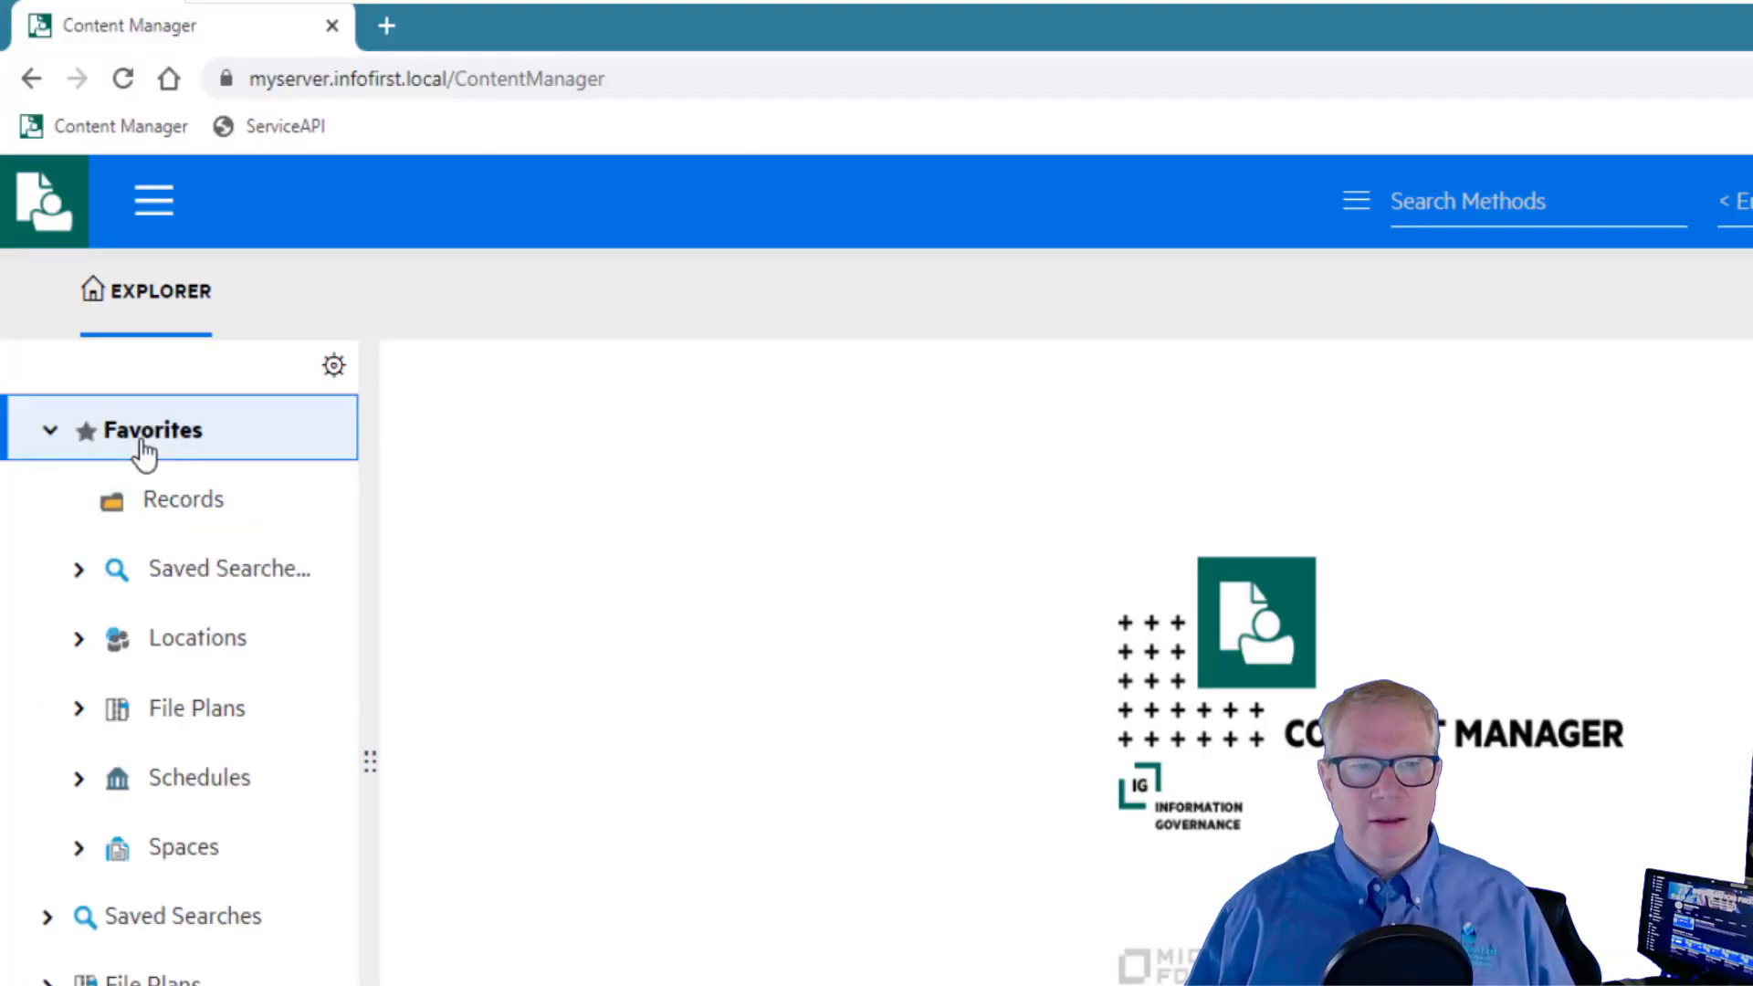
pyautogui.click(171, 498)
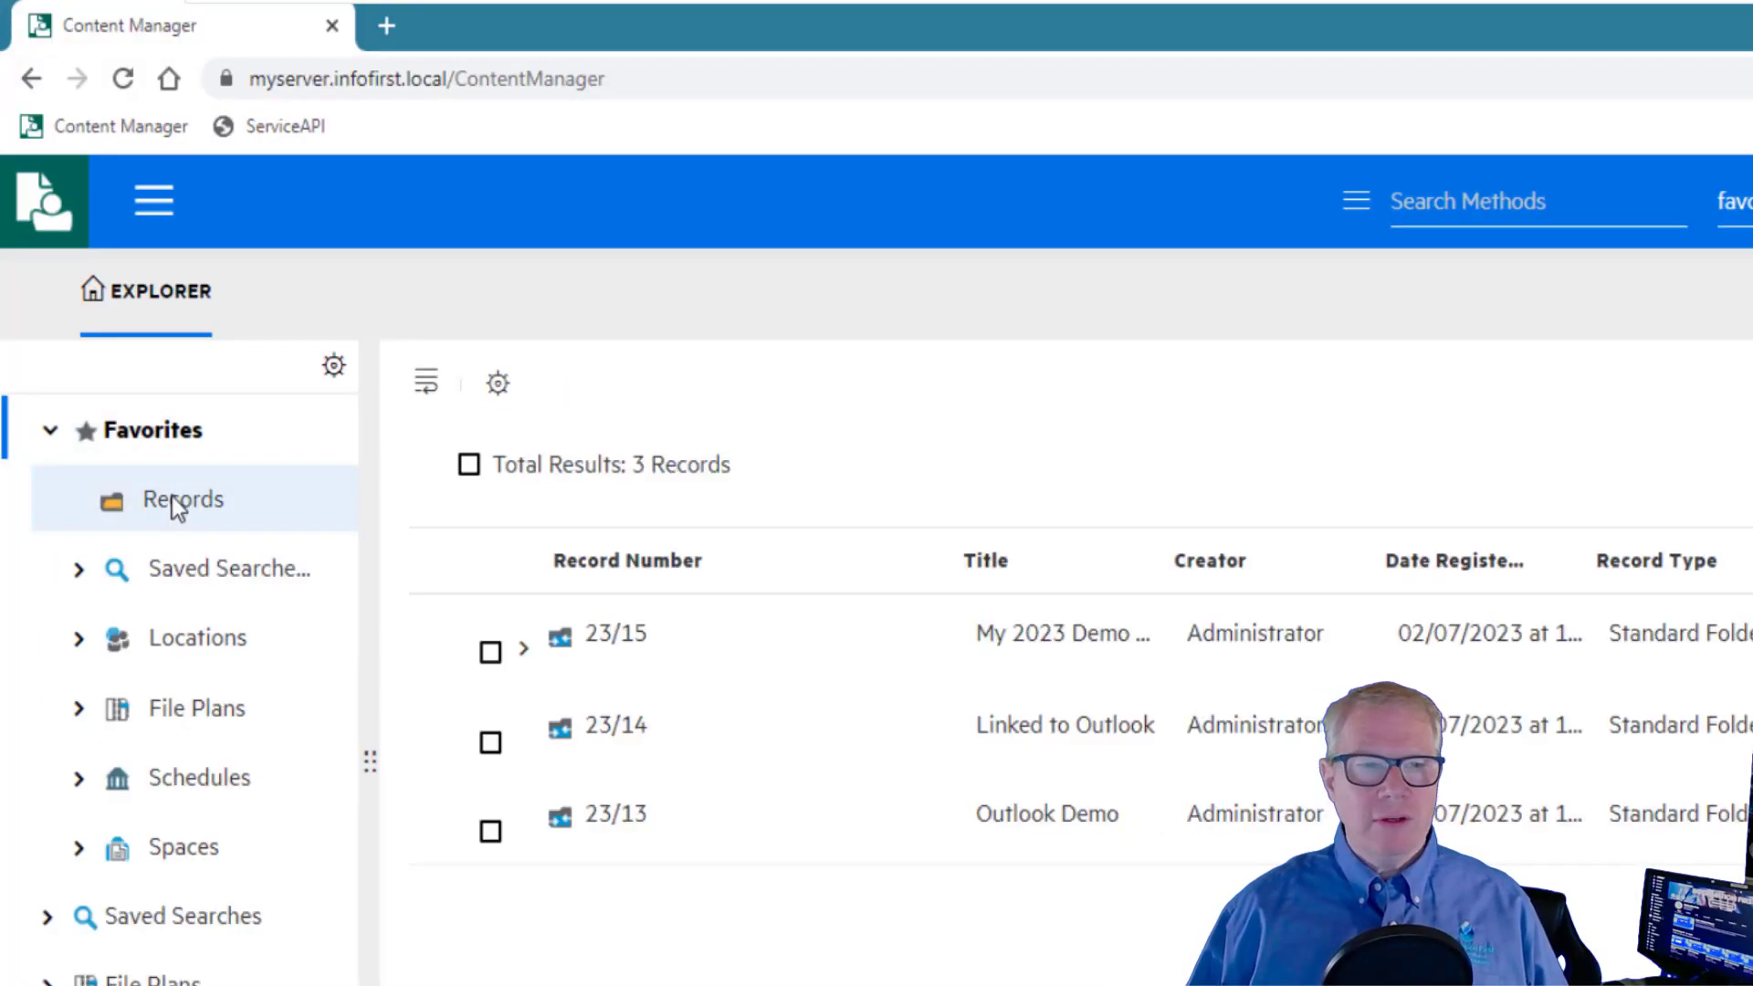
pyautogui.click(510, 649)
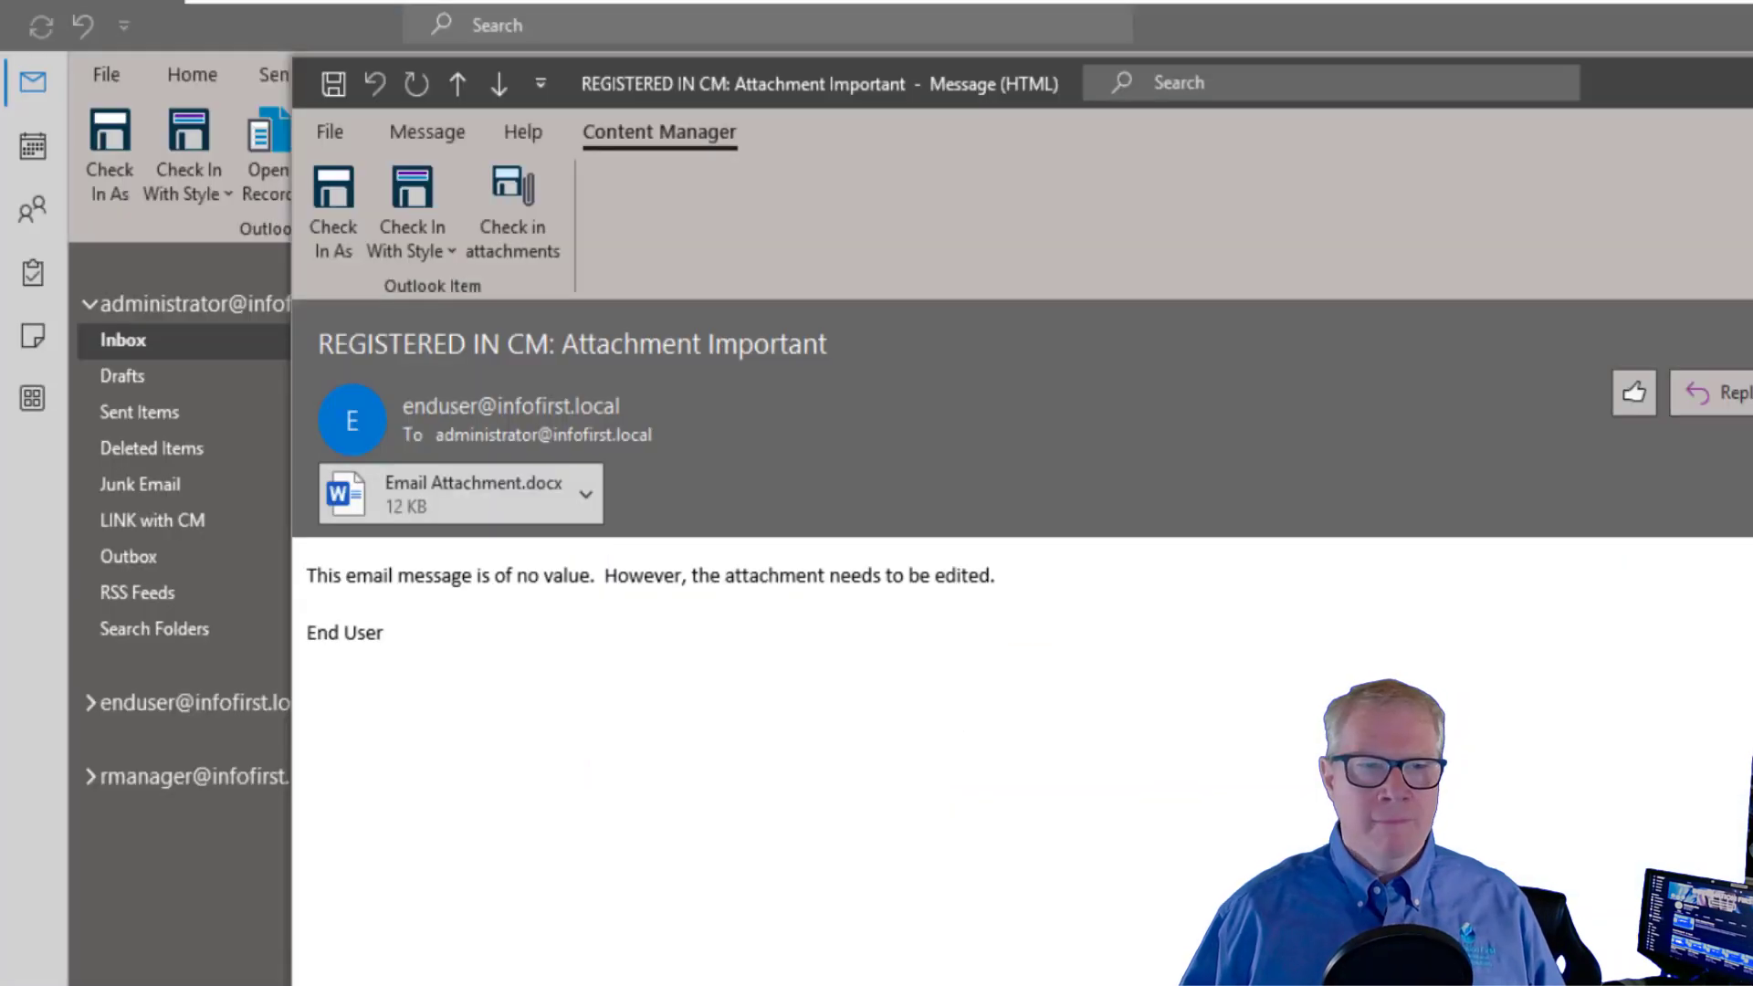
# Close the Attachment Important message in Outlook, select the Email using Check in Style message, and display the Check In Styles list.
pyautogui.press('Escape')
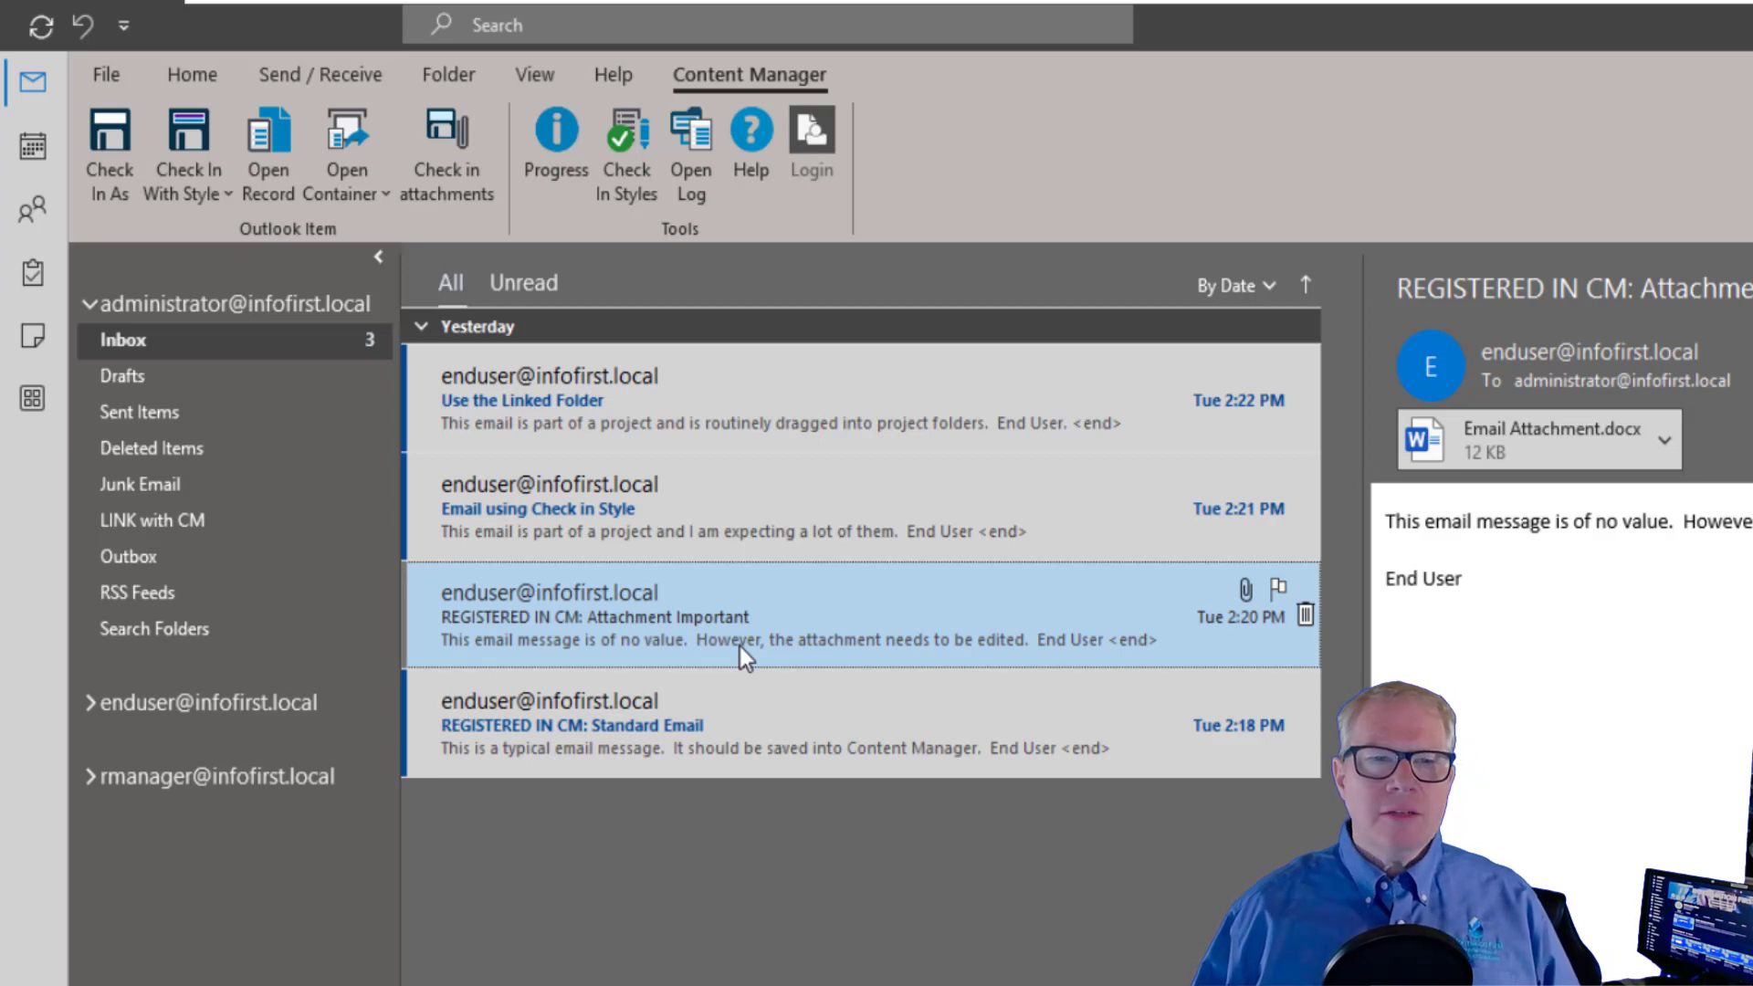
pyautogui.click(705, 512)
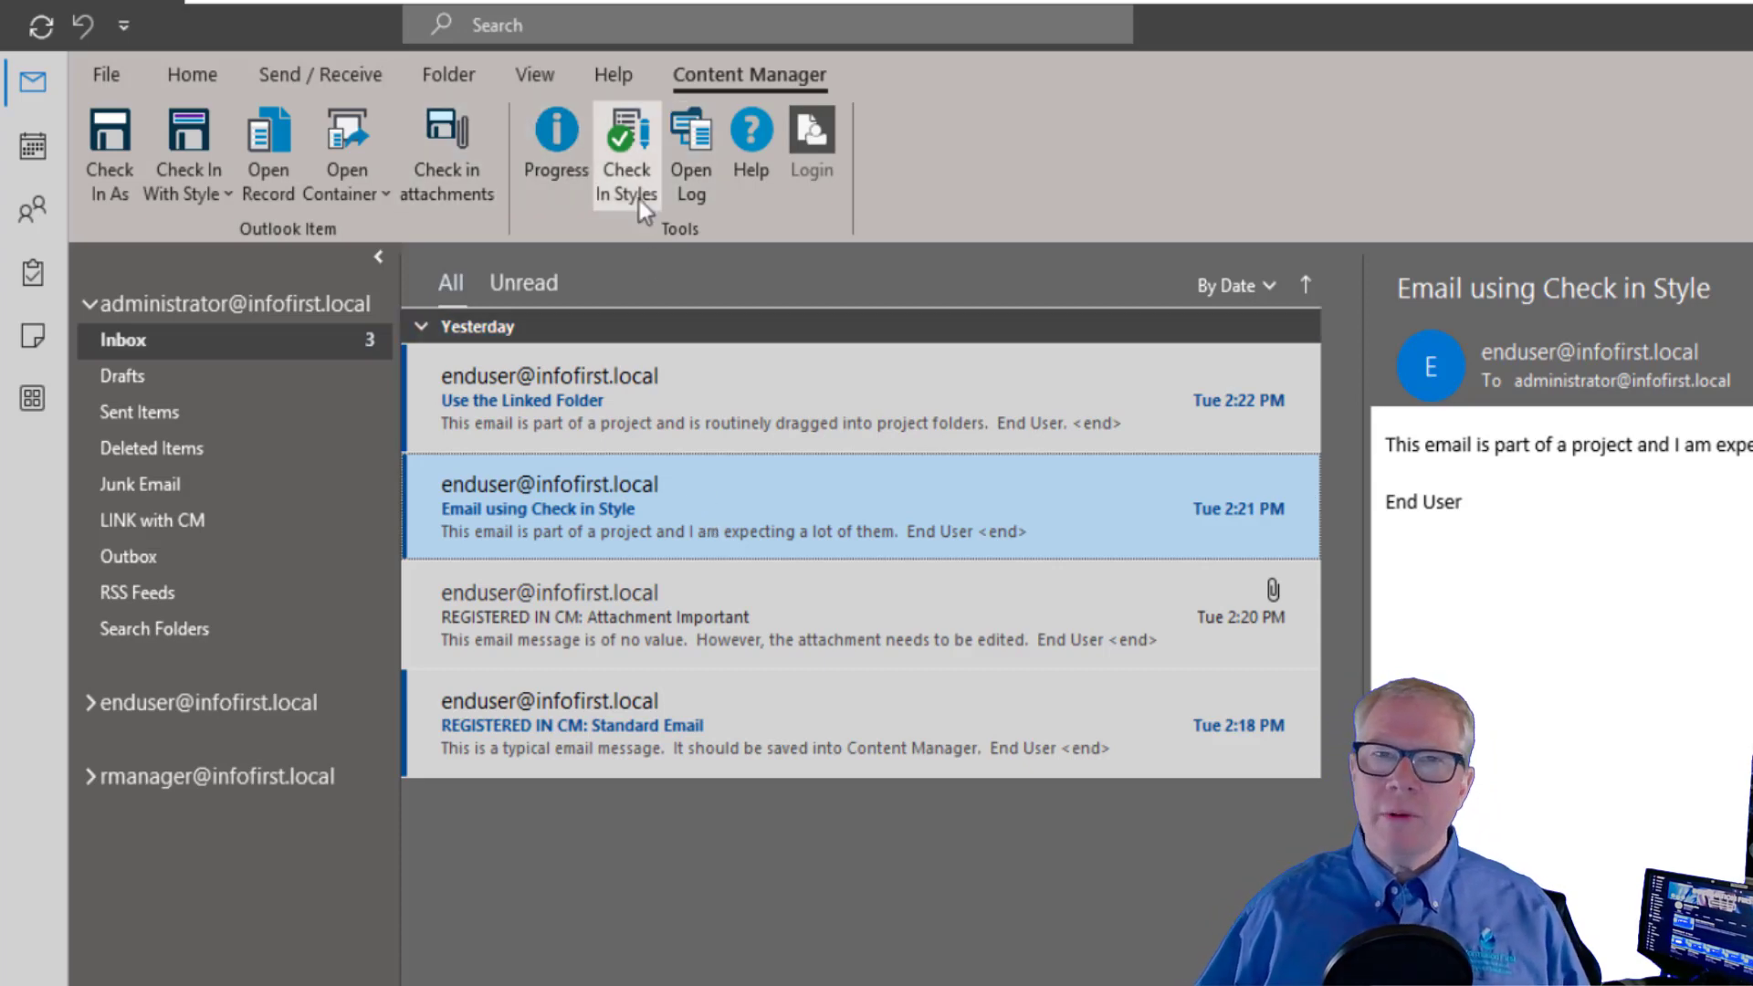
pyautogui.click(625, 132)
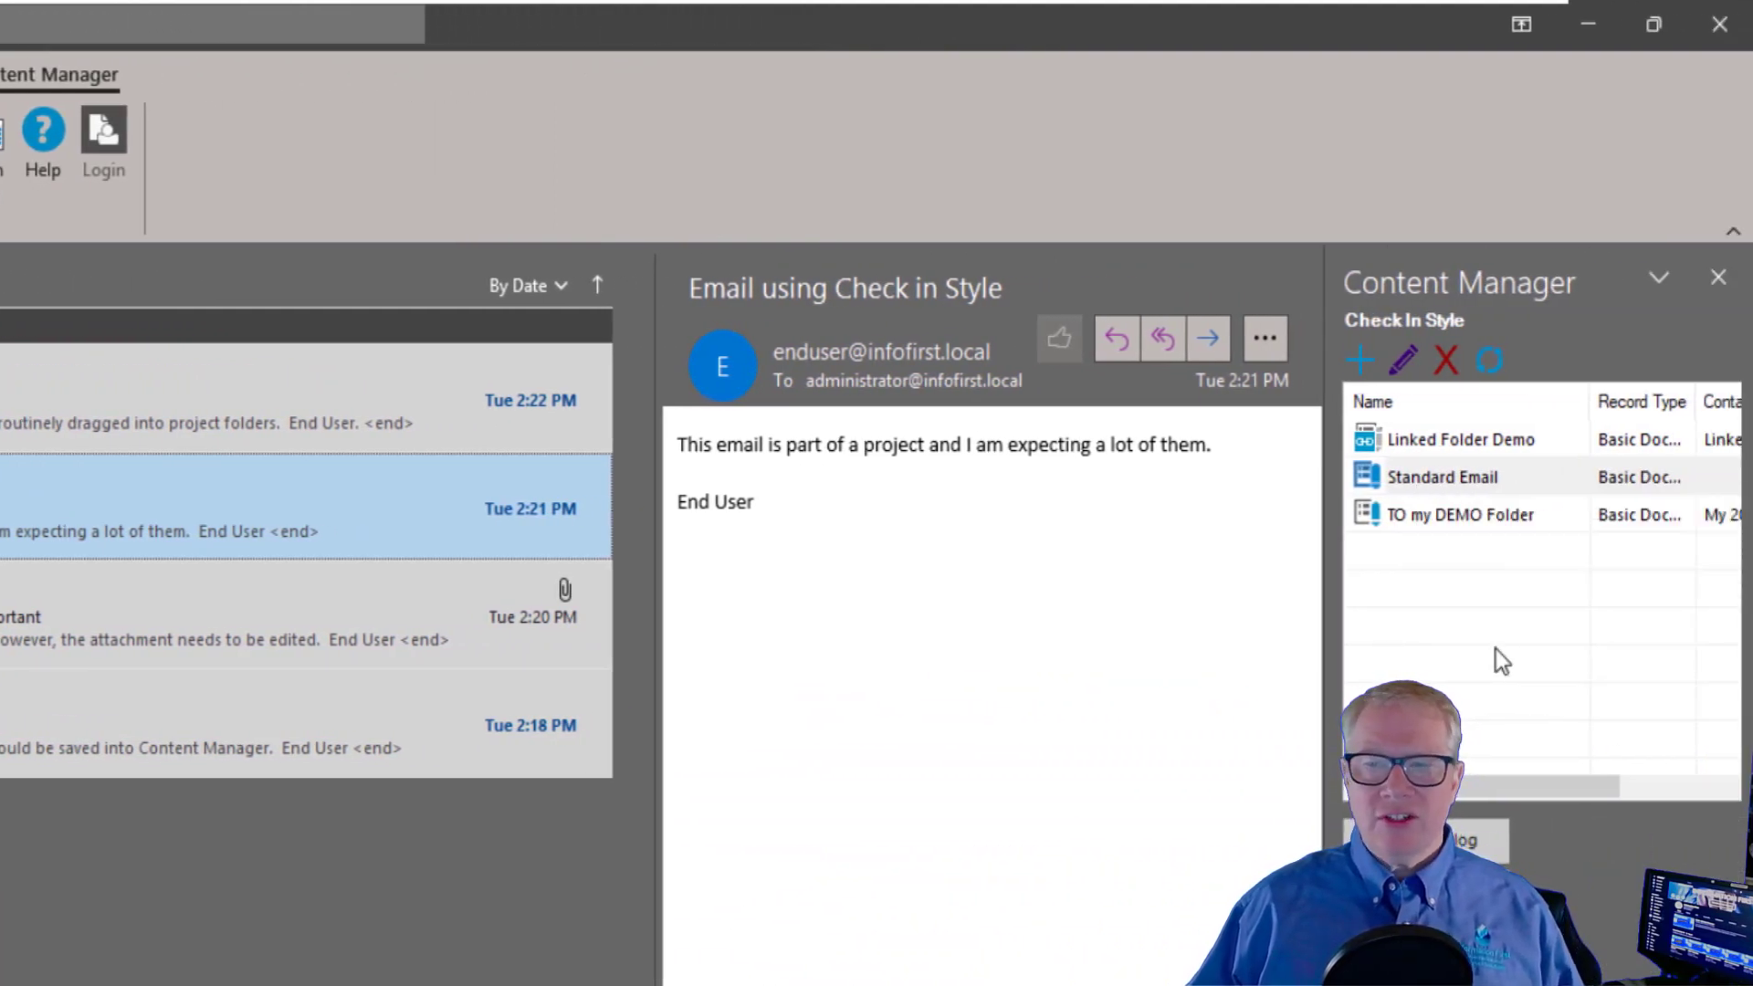
# Open the Standard Email check-in style to examine its record type, container and check-in options, and close it.
pyautogui.moveTo(1420, 491)
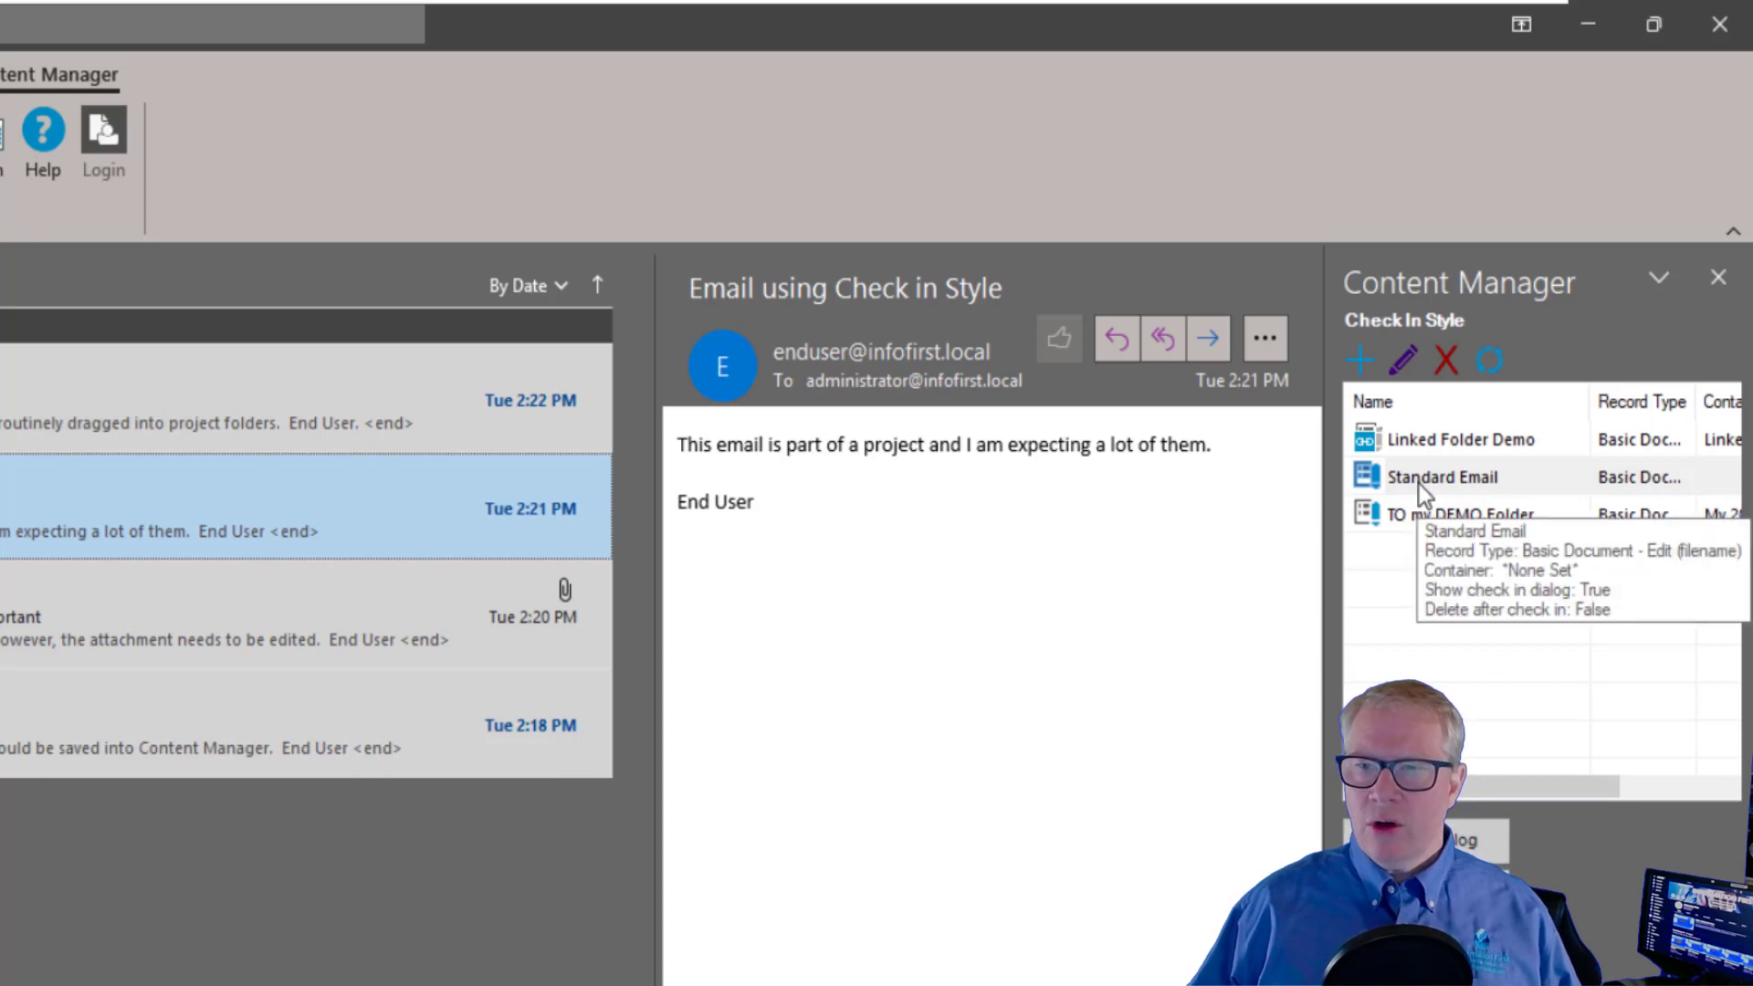
pyautogui.click(1419, 484)
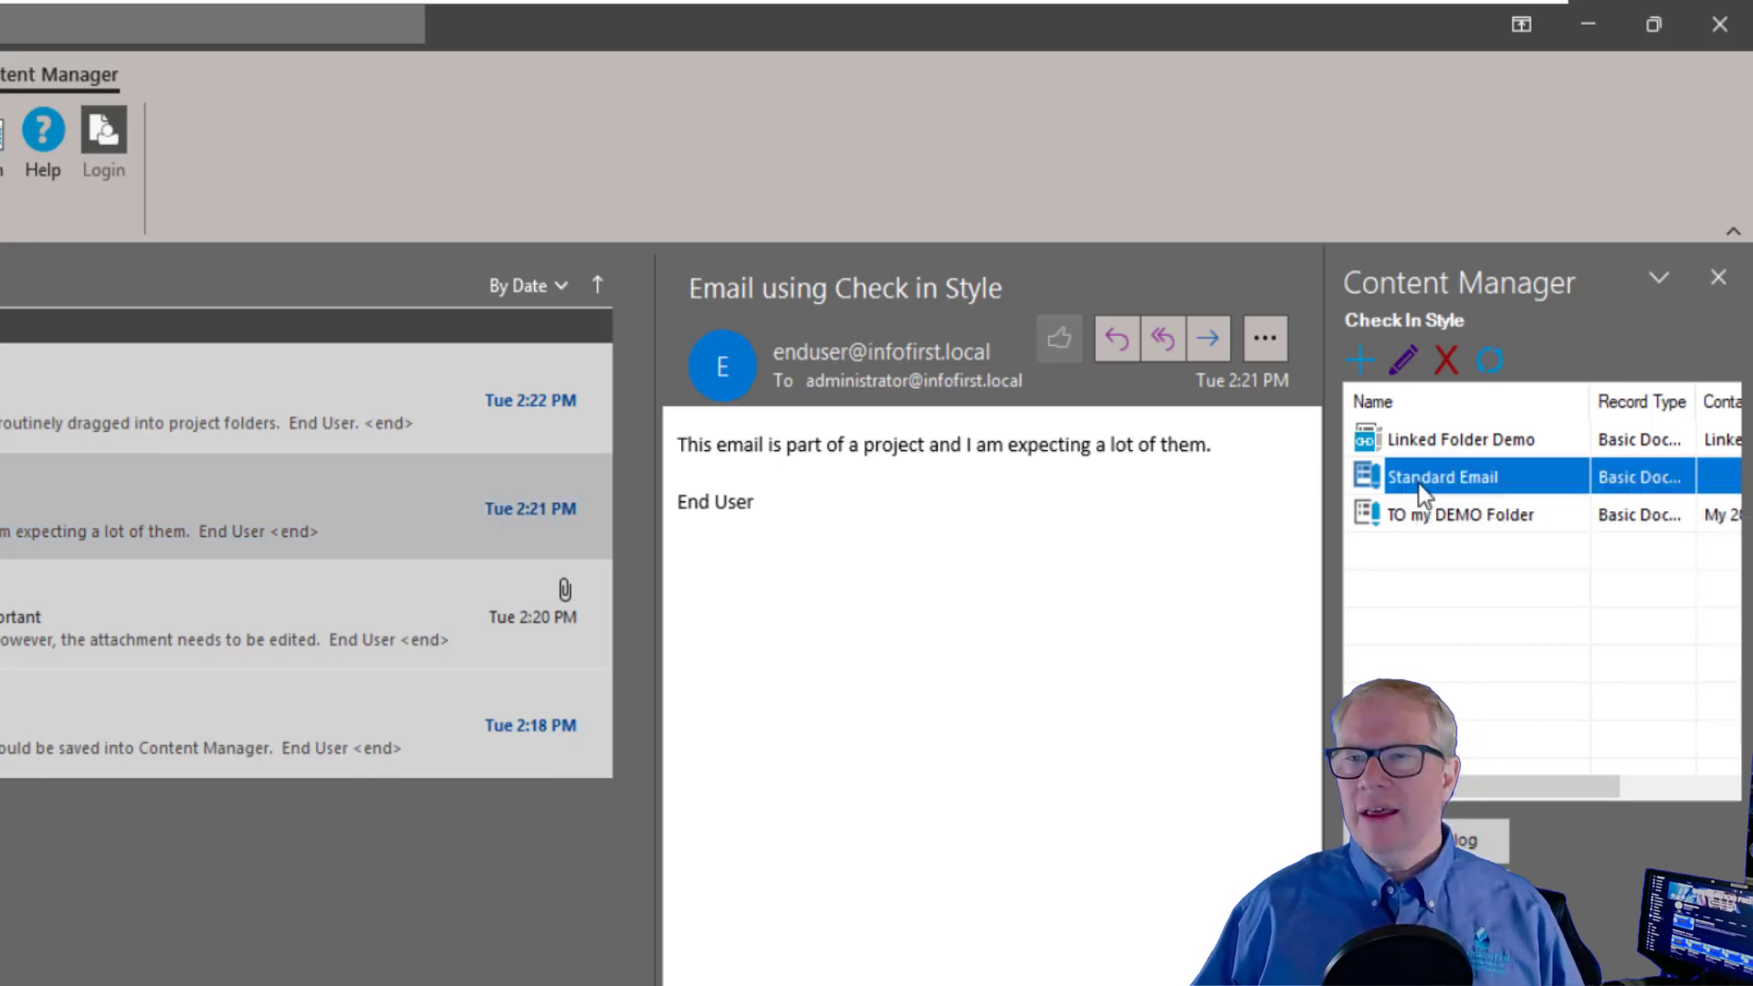
pyautogui.click(1415, 366)
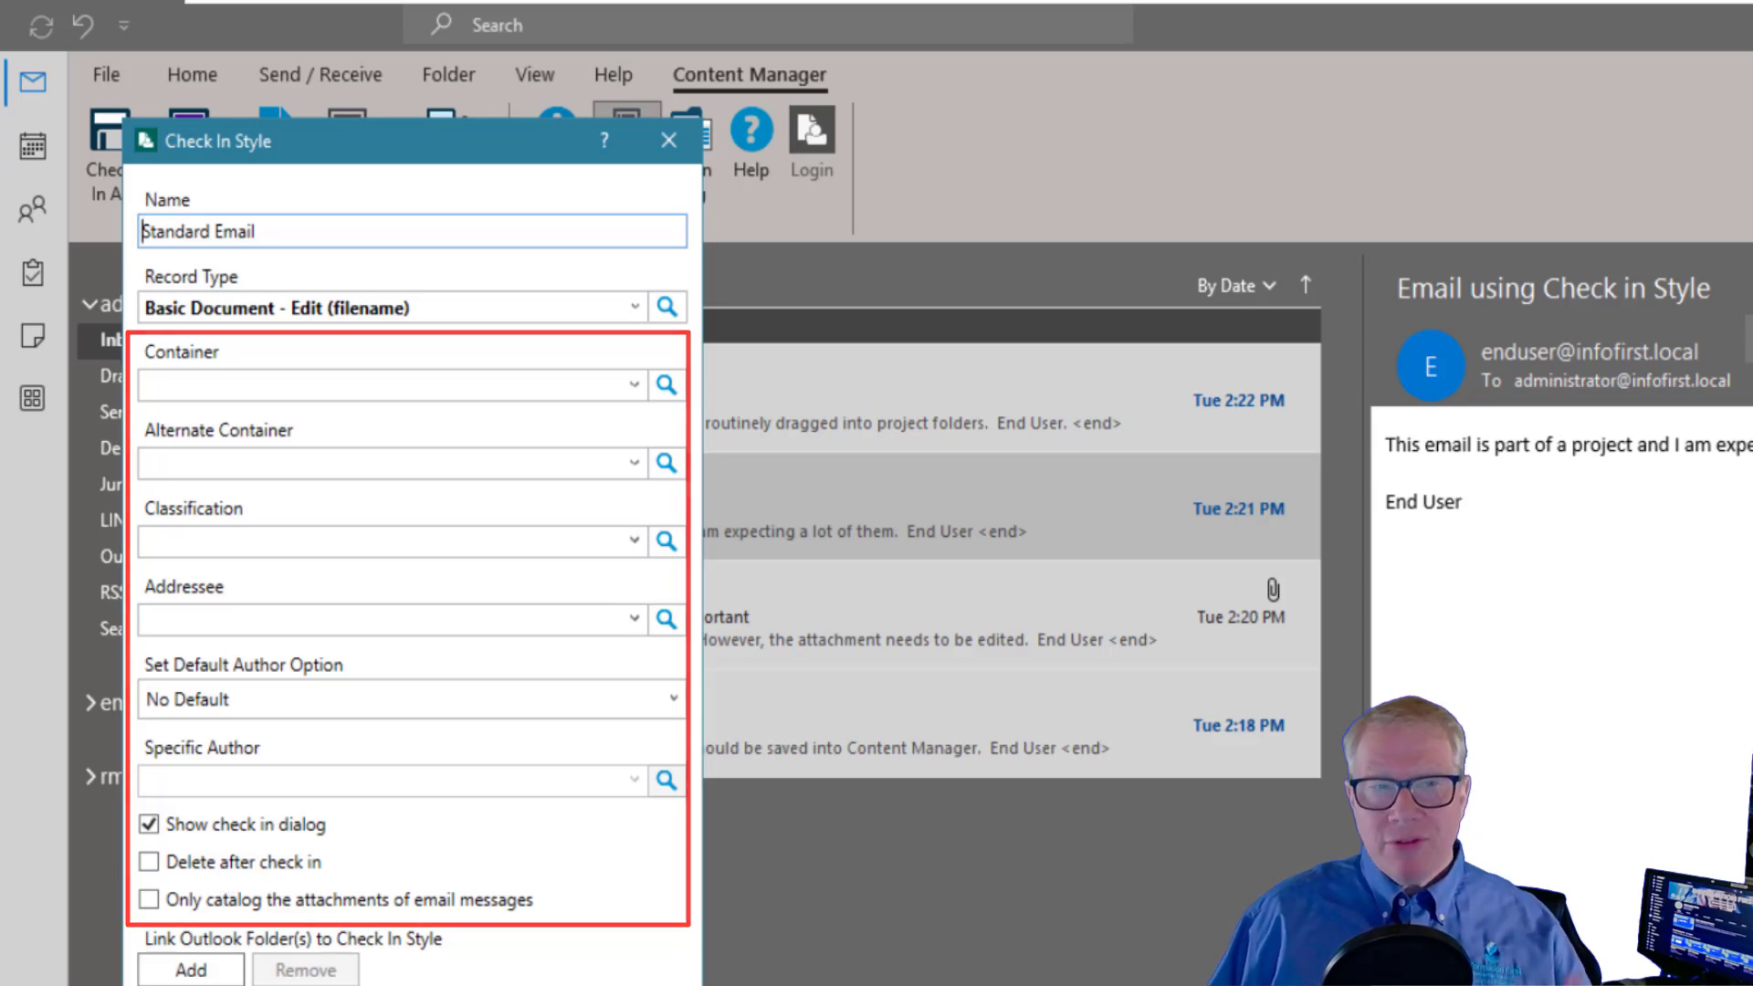
pyautogui.click(577, 984)
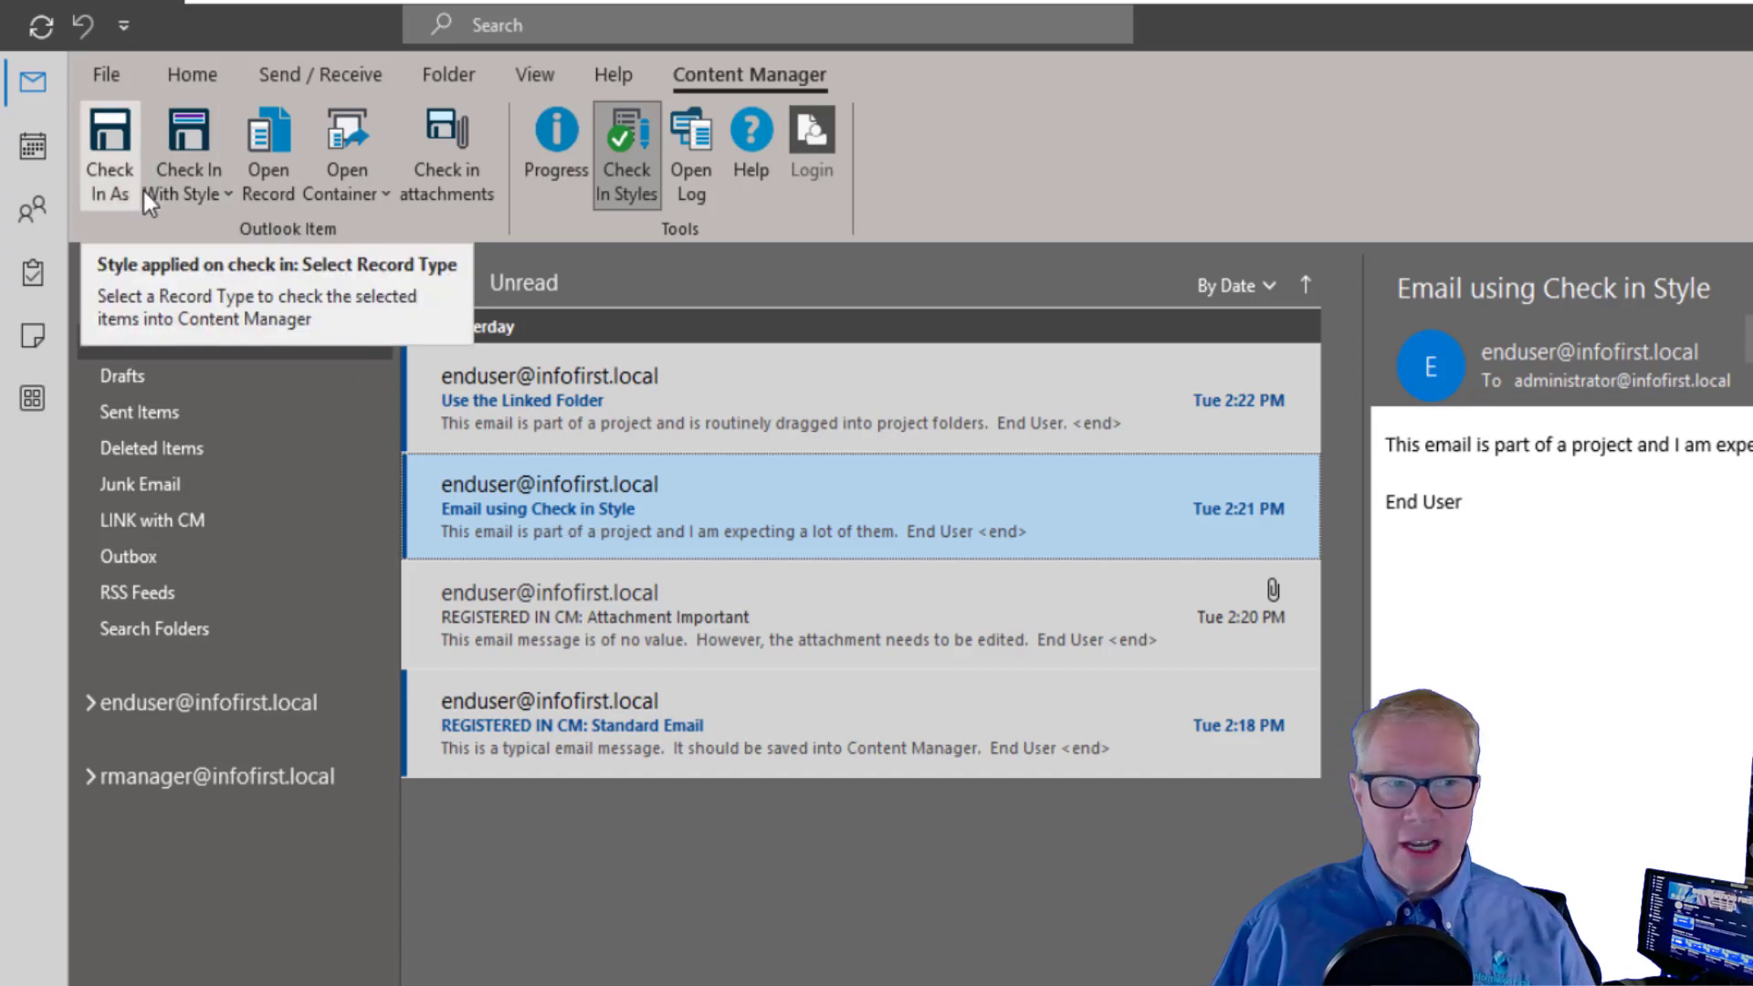
# Check in the Email using Check in Style message with the Standard Email style, filing it in container 23/15 - My 2023 Demo Folder.
pyautogui.click(216, 193)
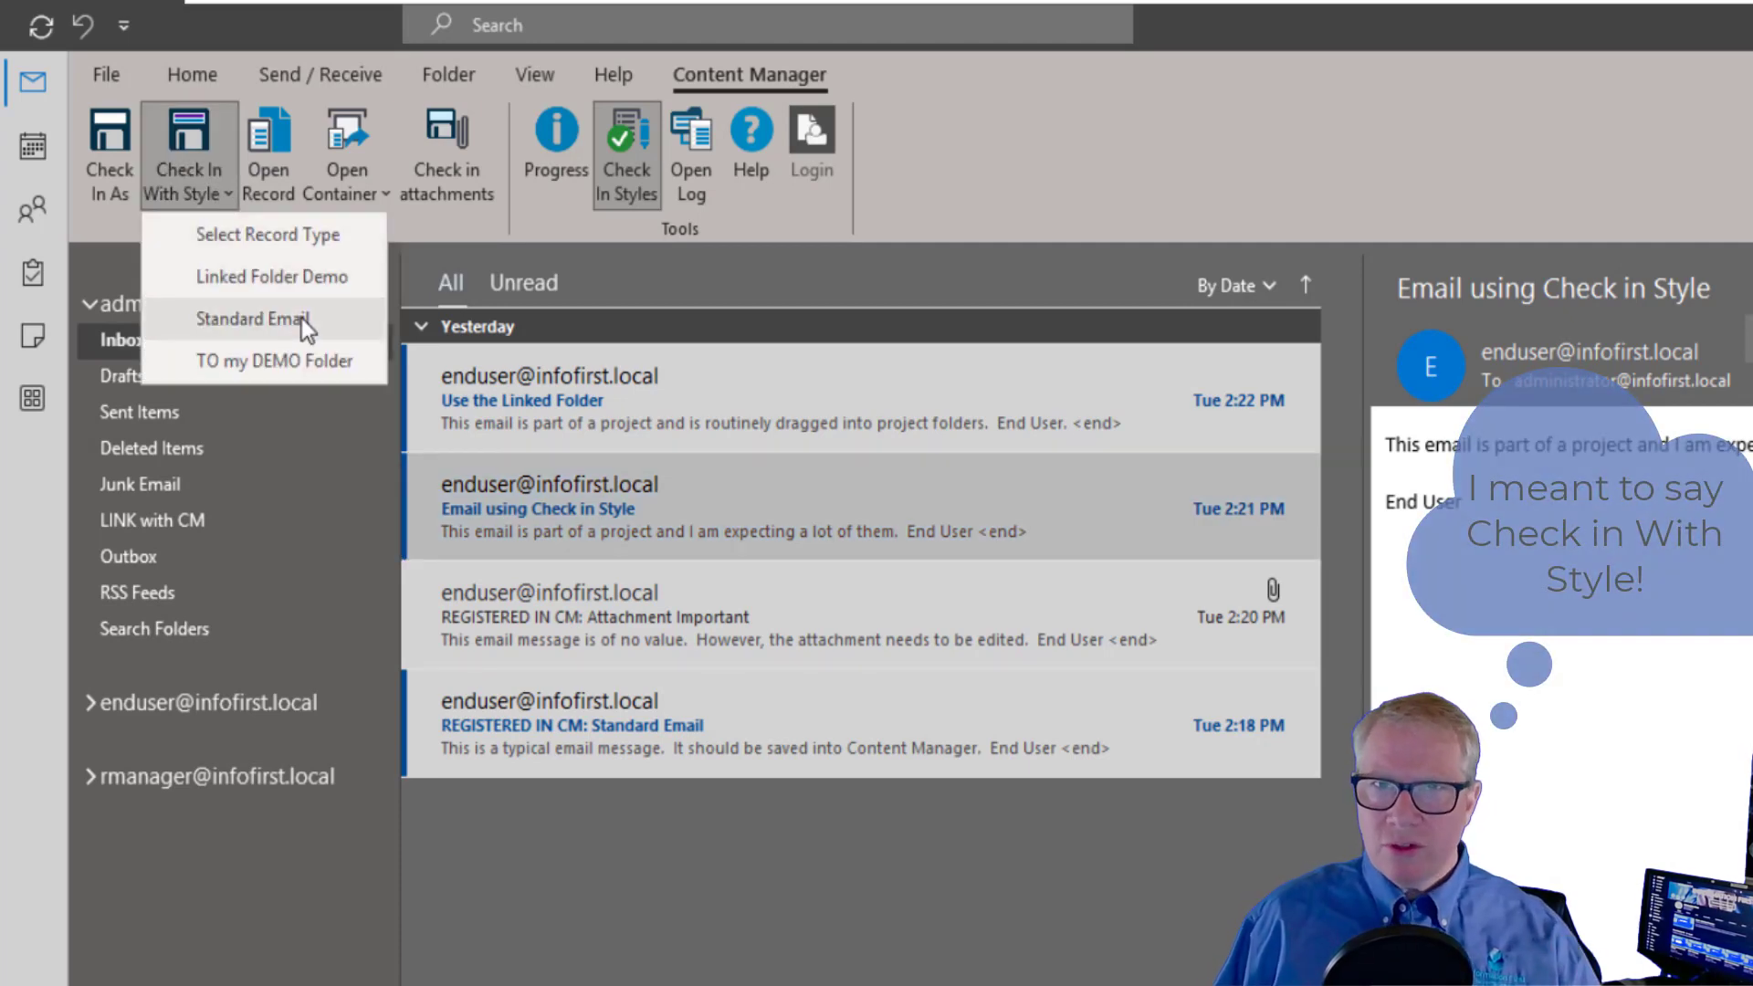
pyautogui.moveTo(302, 317)
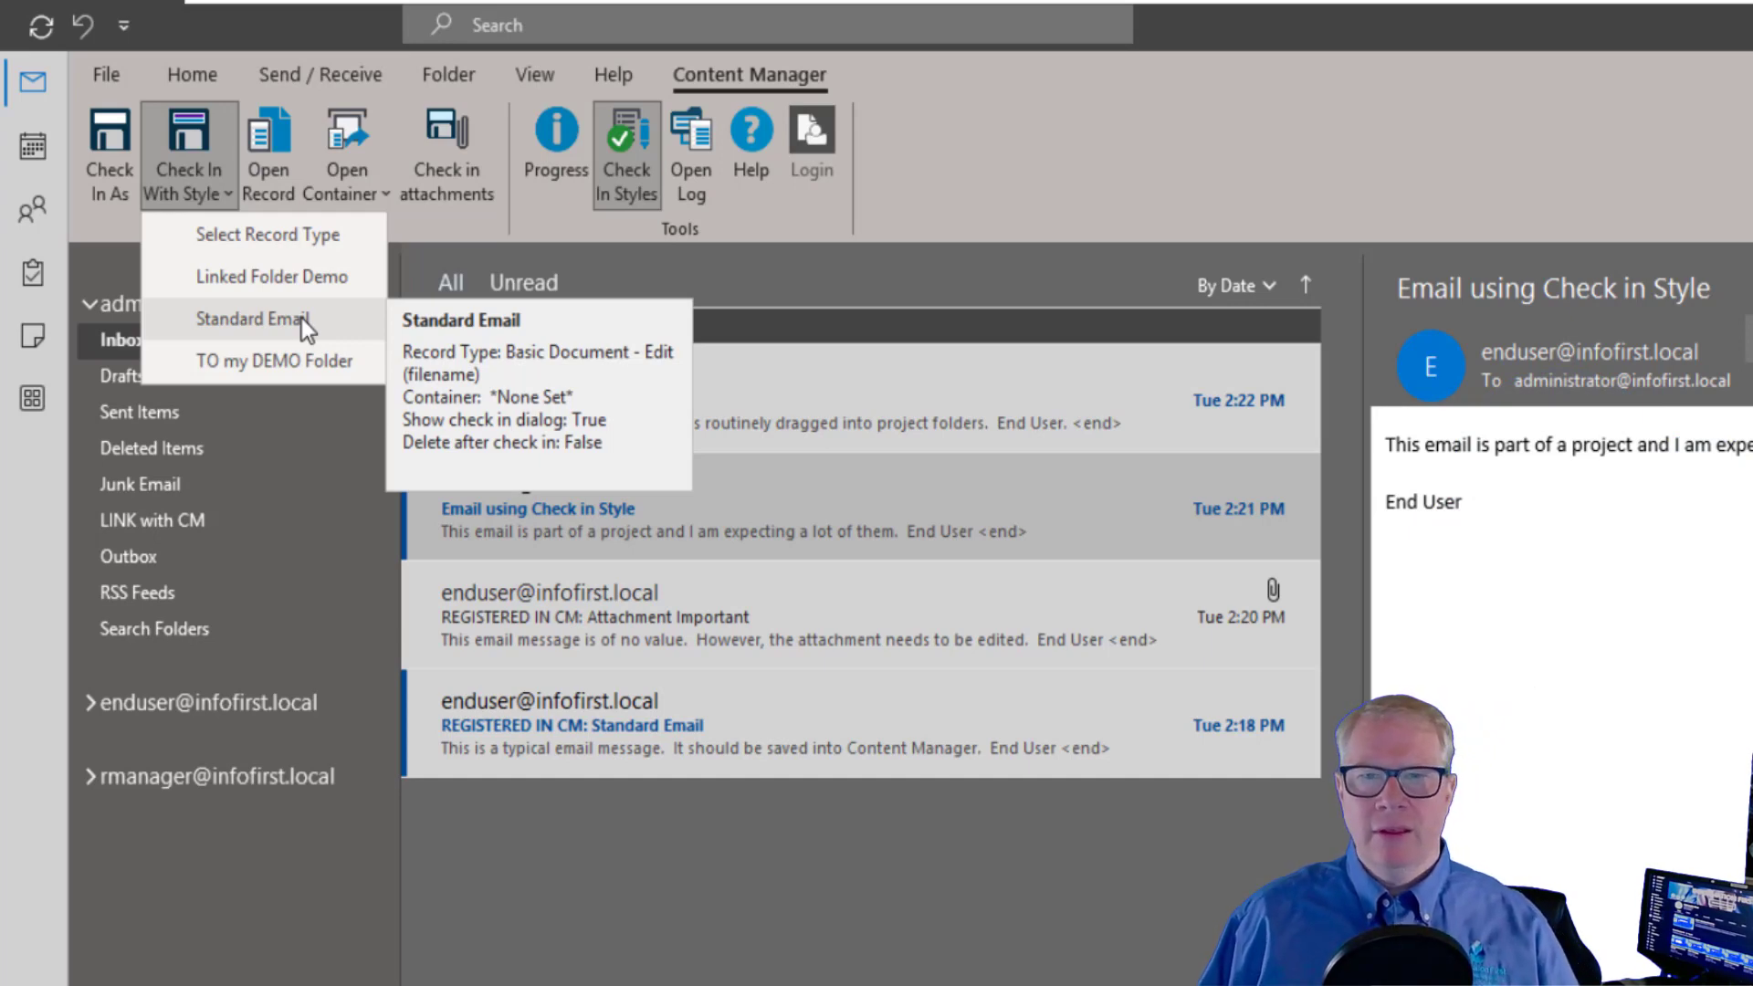
pyautogui.click(302, 318)
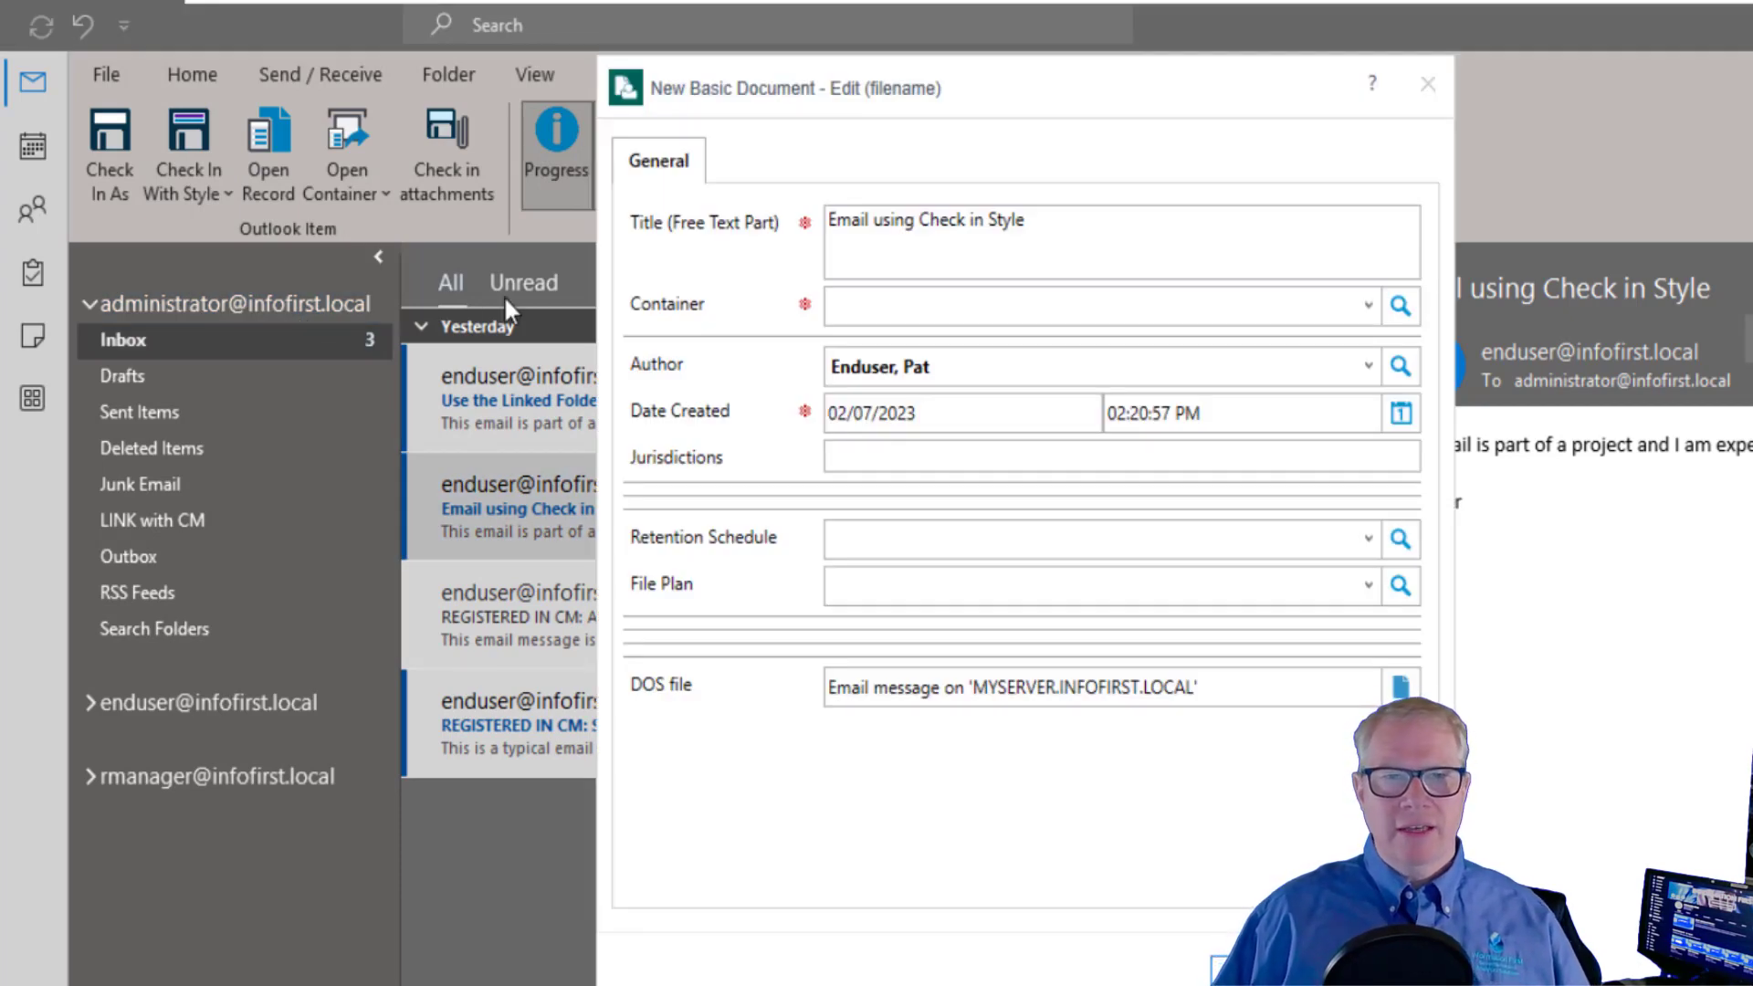
pyautogui.click(1368, 305)
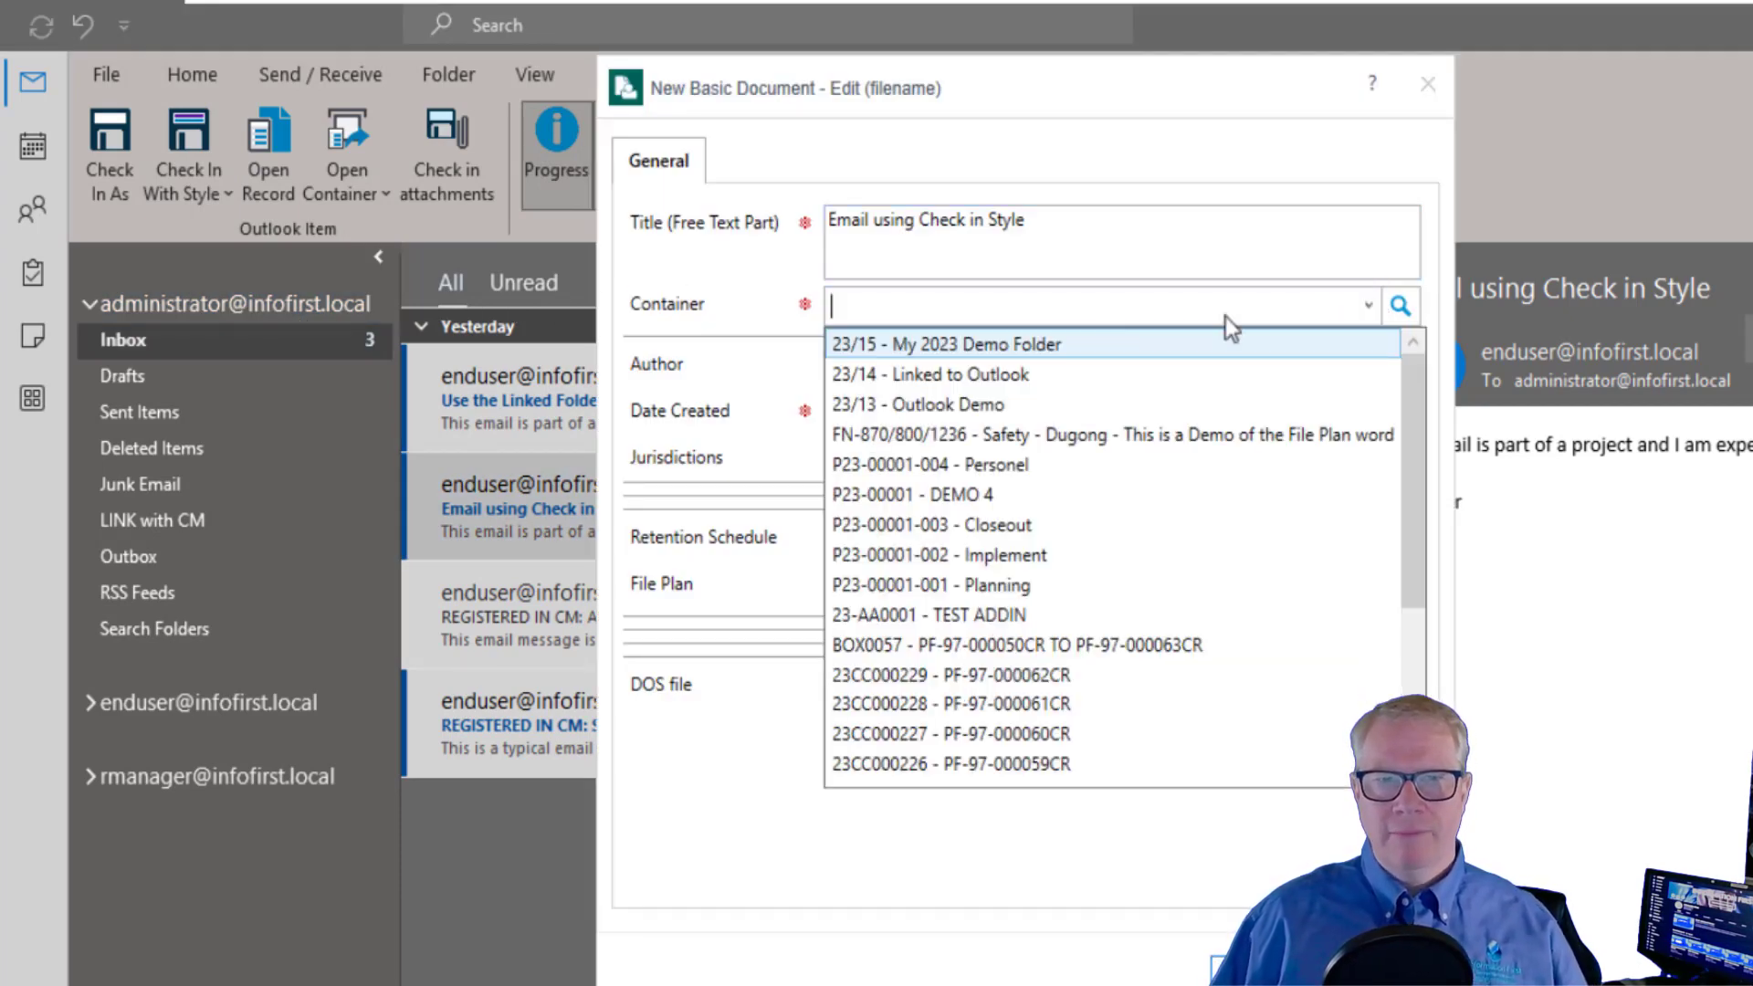
pyautogui.click(1018, 345)
pyautogui.press('Return')
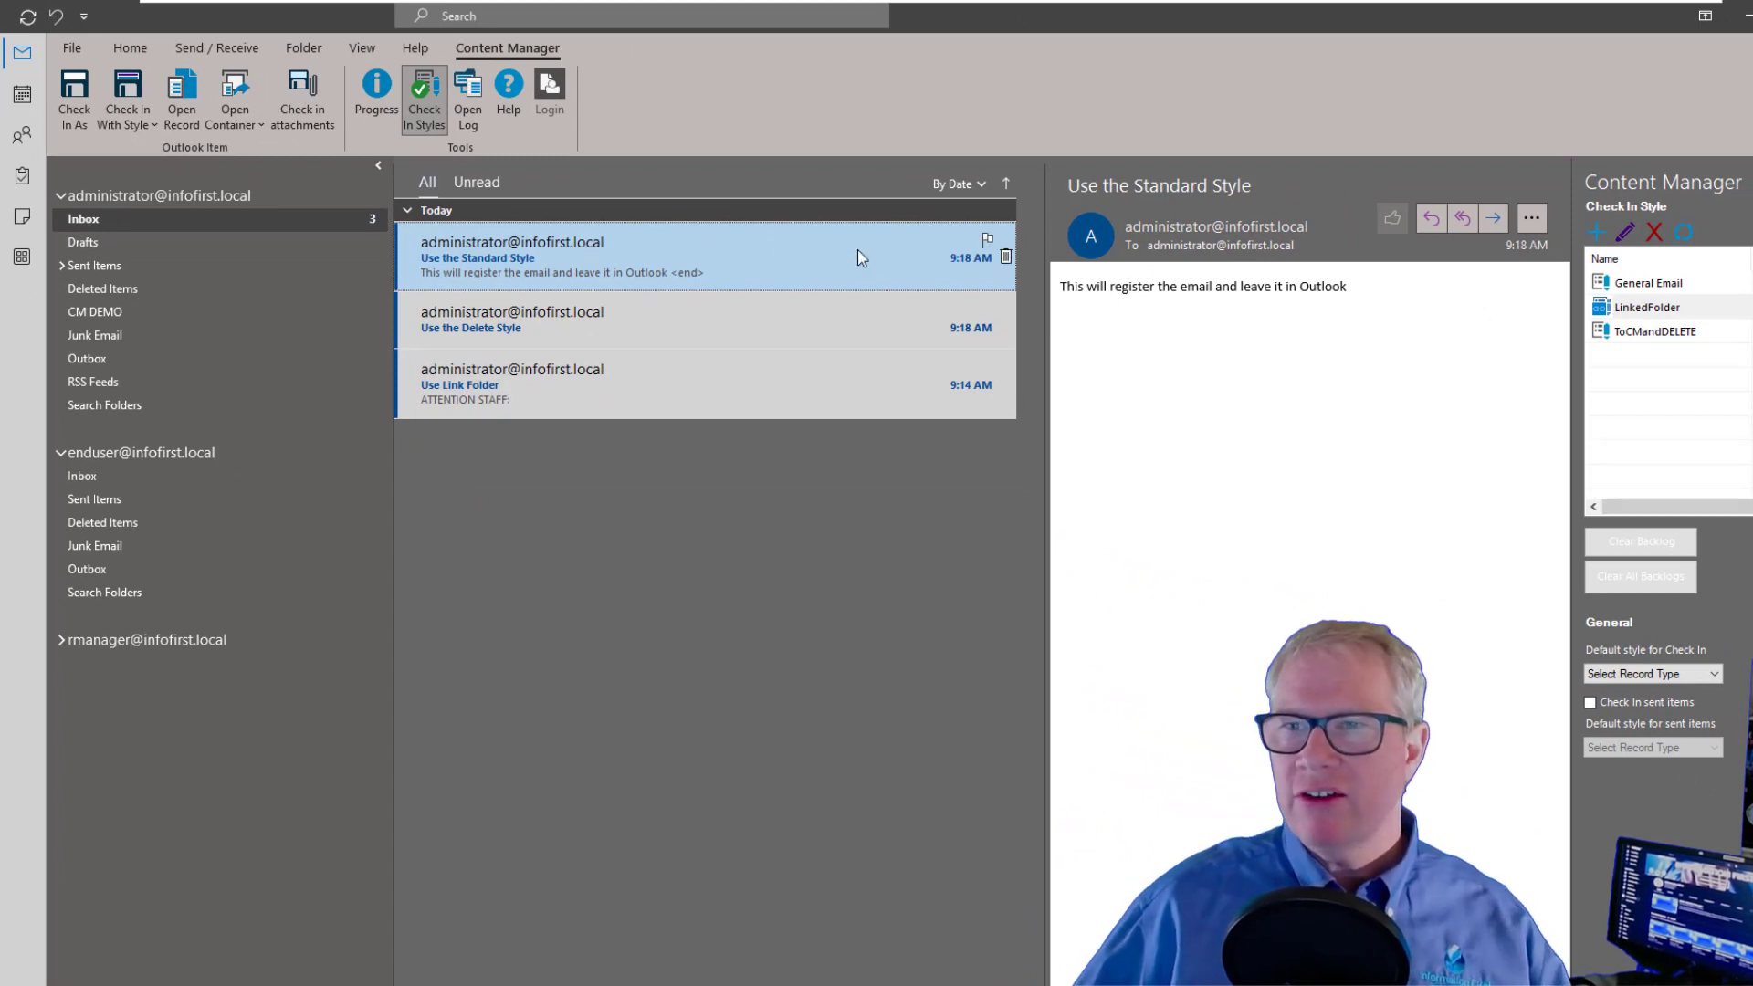
# Review the General Email style's settings and check in the Use the Standard Style message with that style.
pyautogui.click(1647, 285)
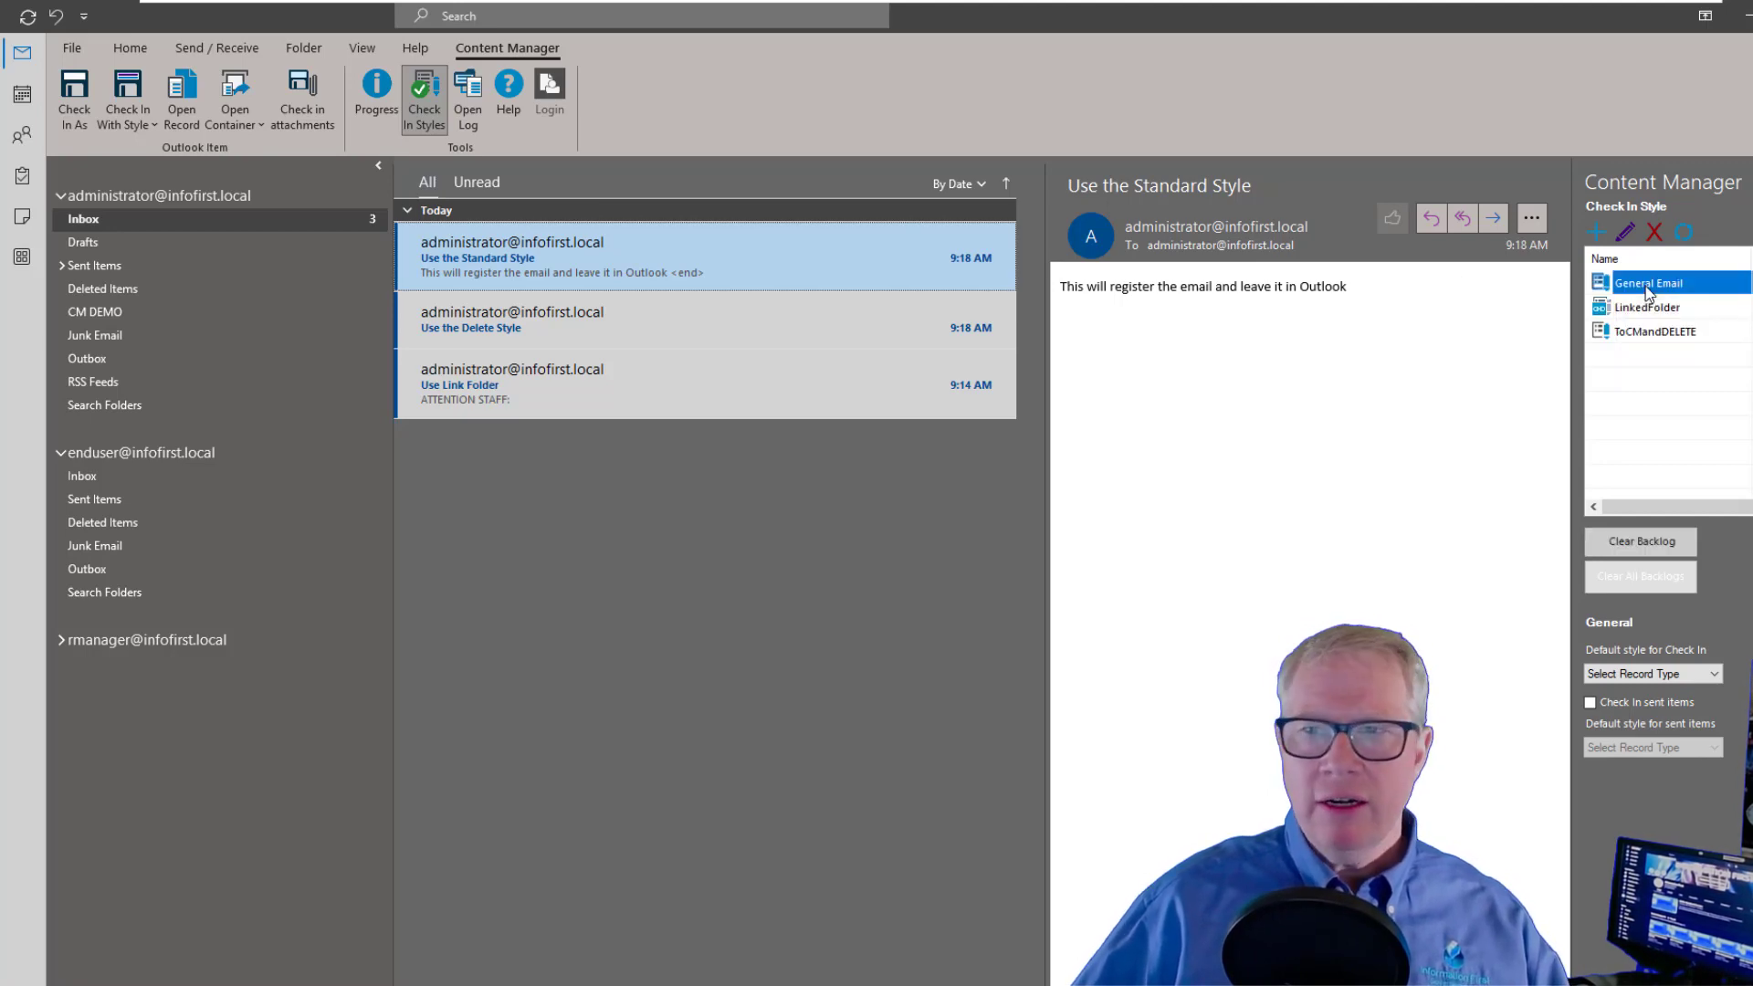
pyautogui.click(1629, 235)
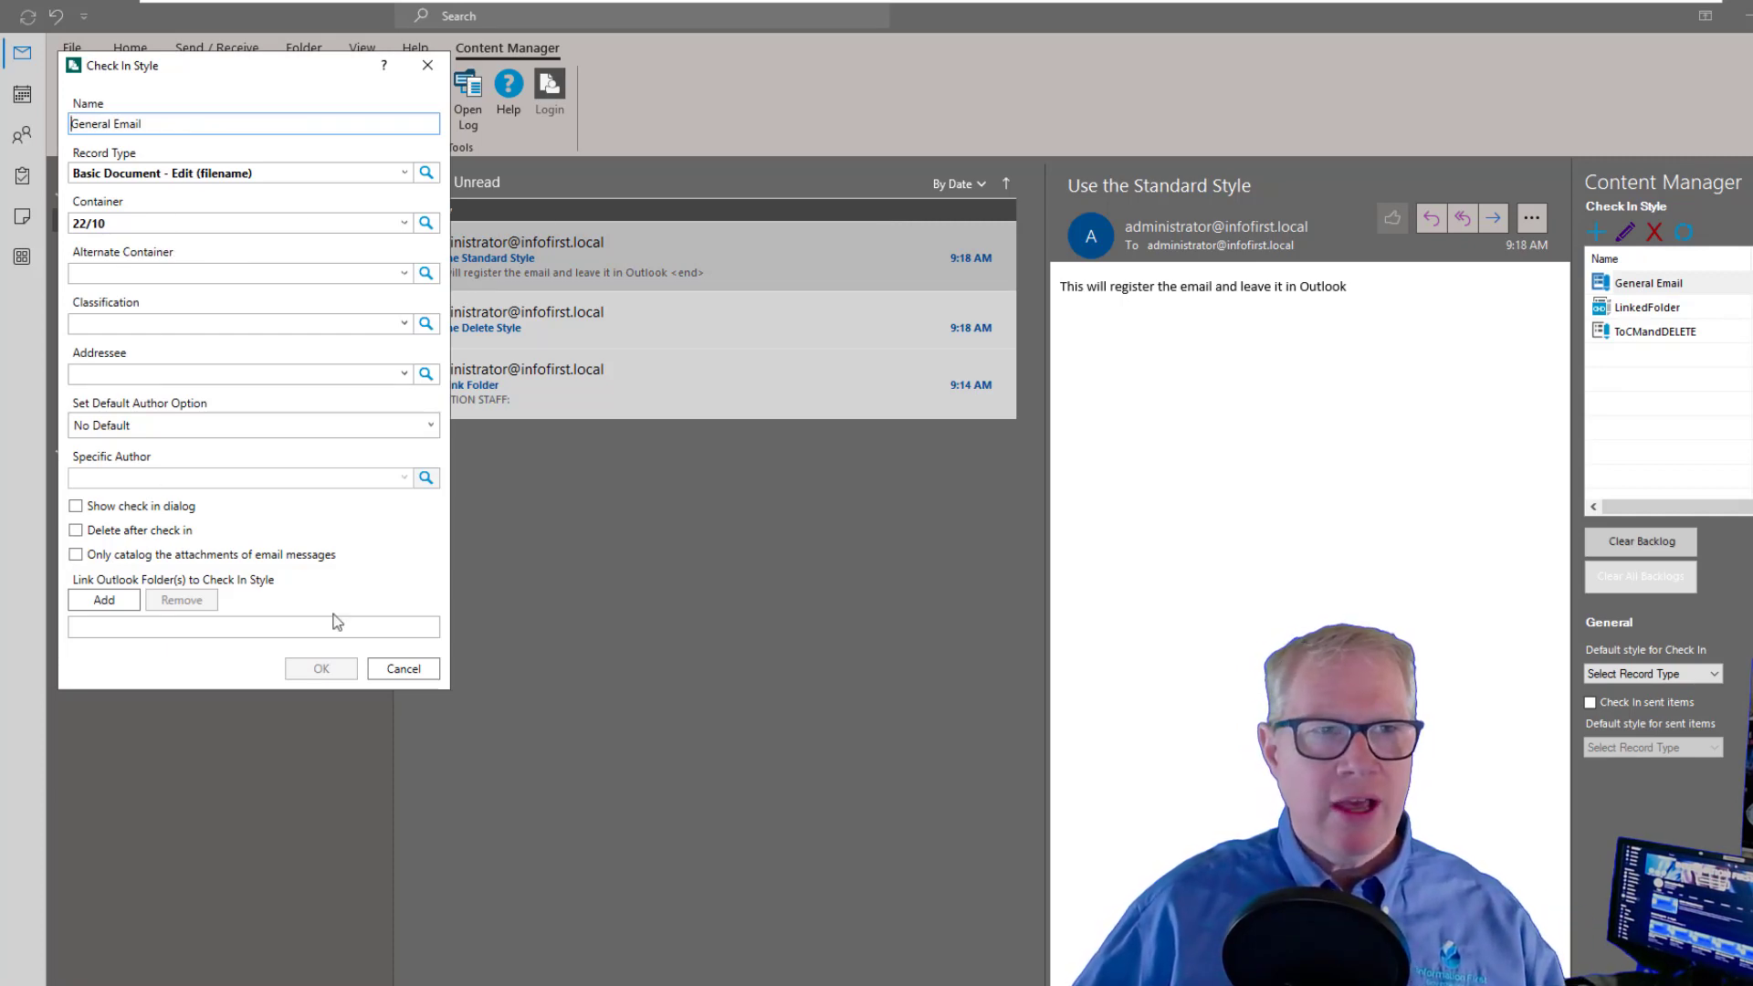
pyautogui.click(404, 669)
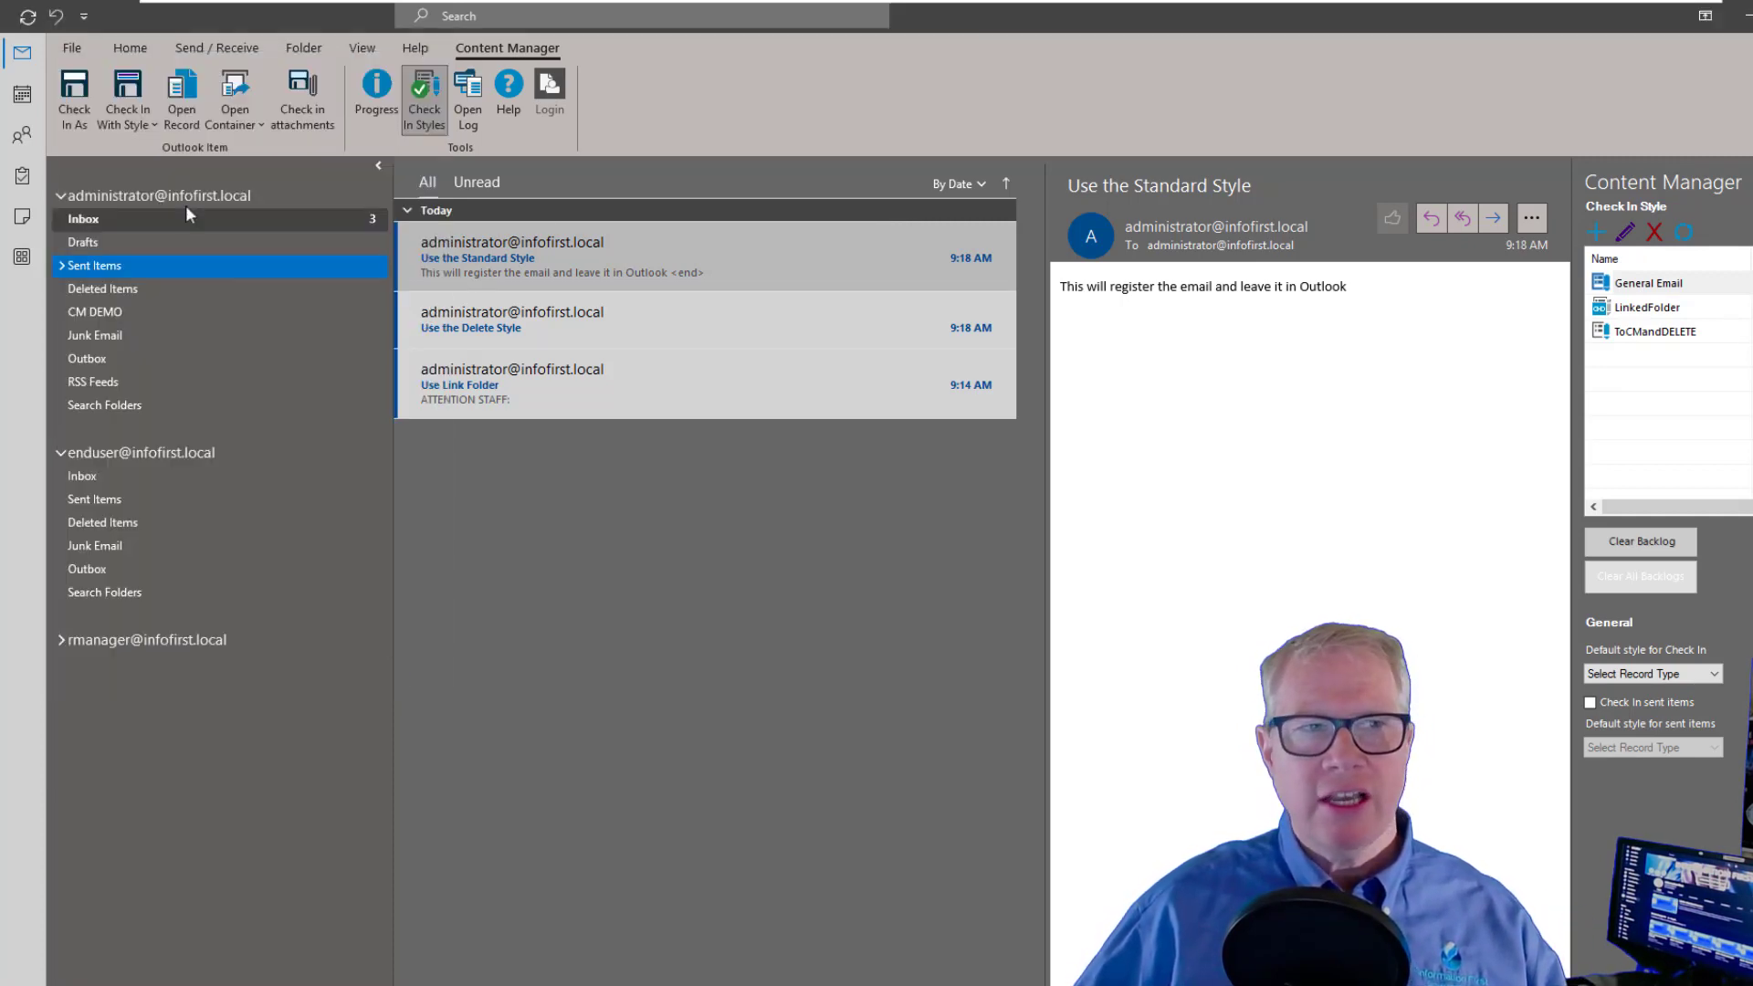
pyautogui.click(152, 125)
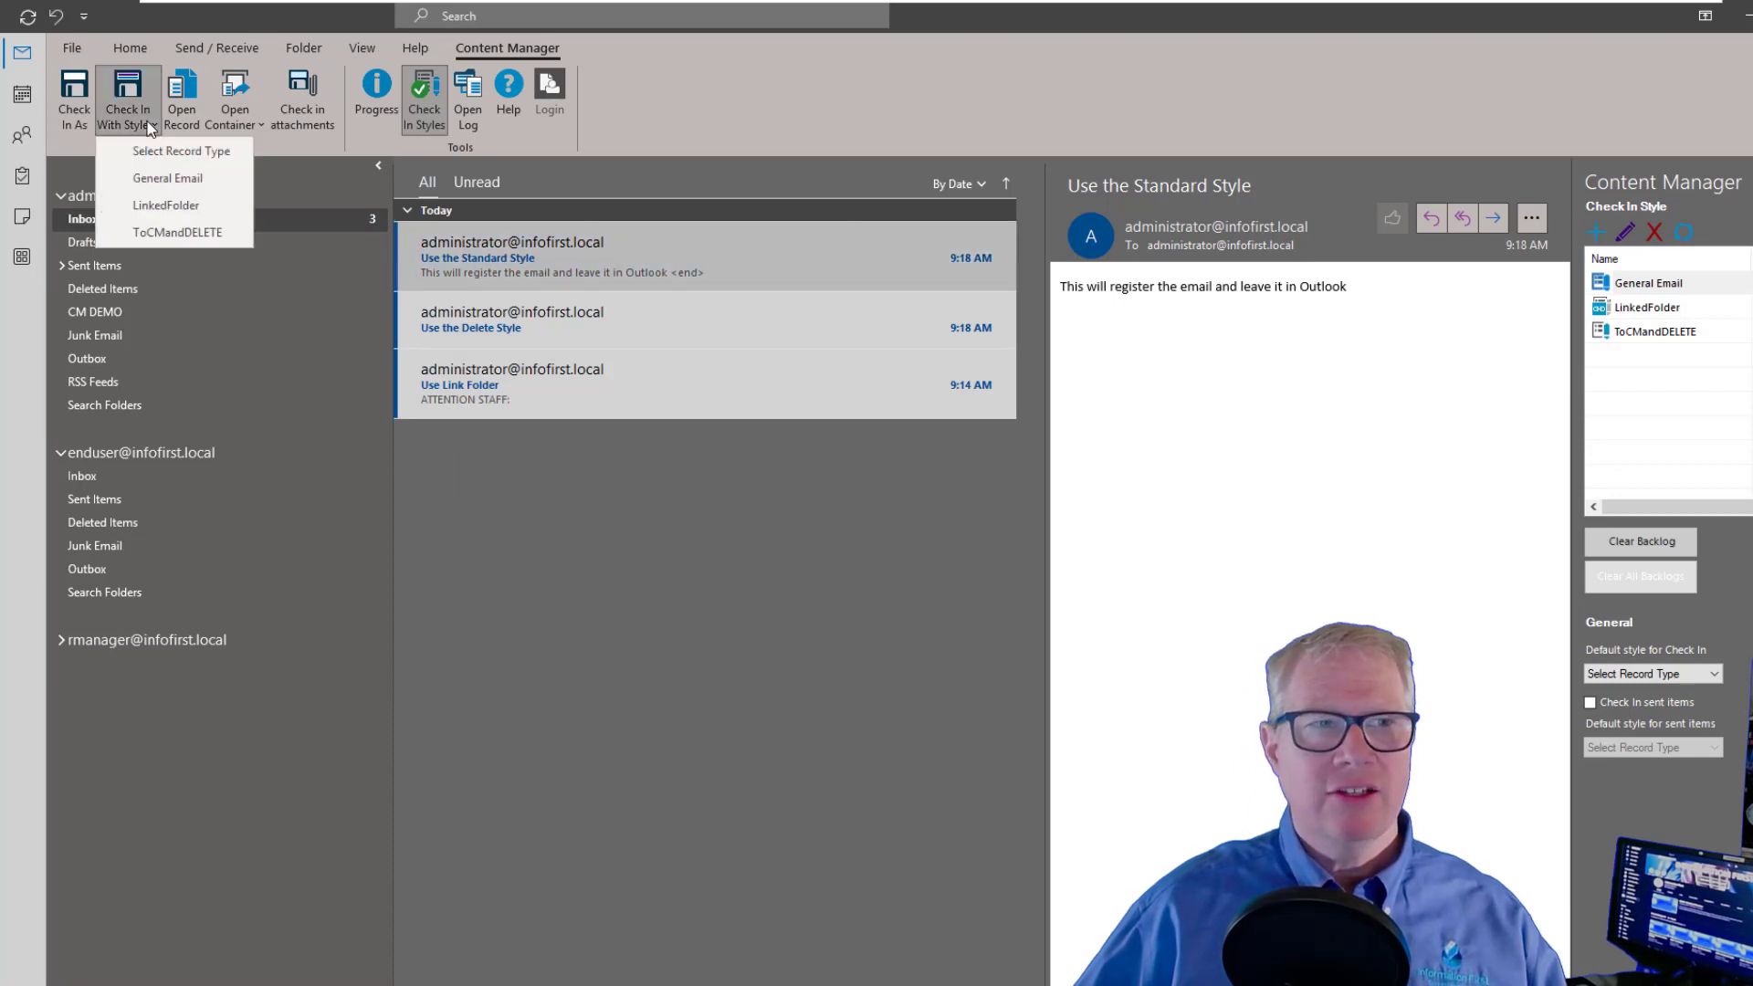
pyautogui.click(175, 188)
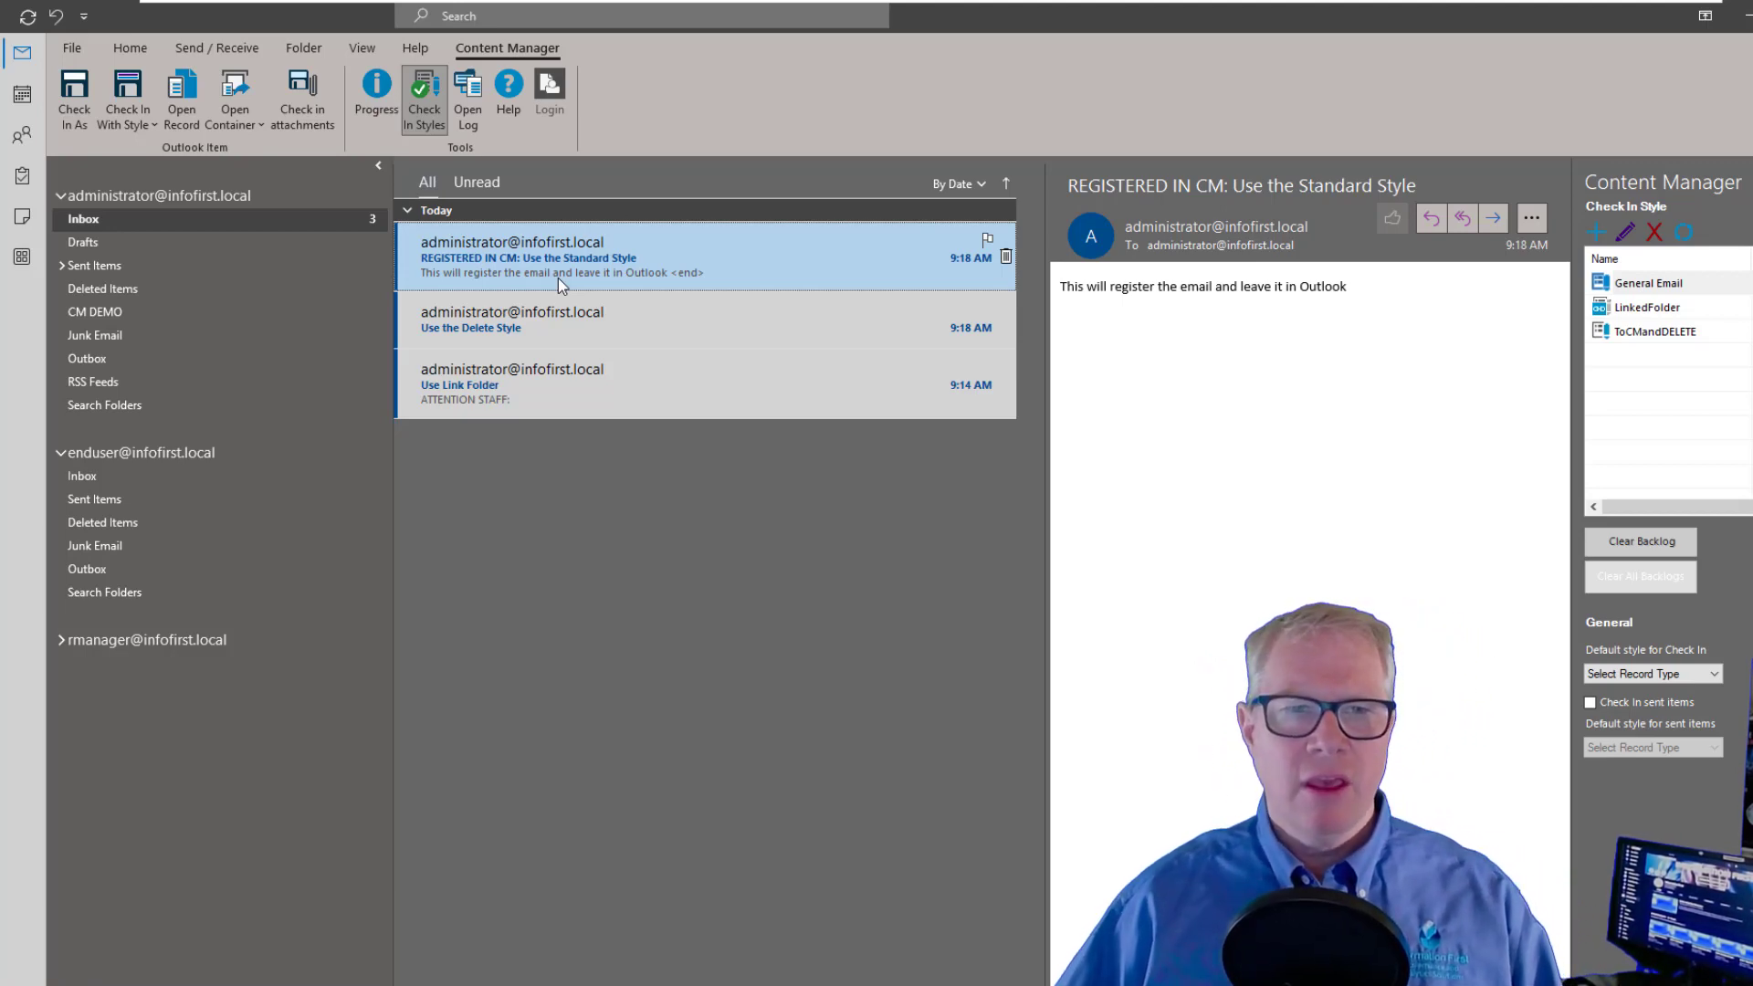
# Select the Use the Delete Style message, review the ToCMandDELETE style's settings, and check the message in with that style.
pyautogui.click(616, 329)
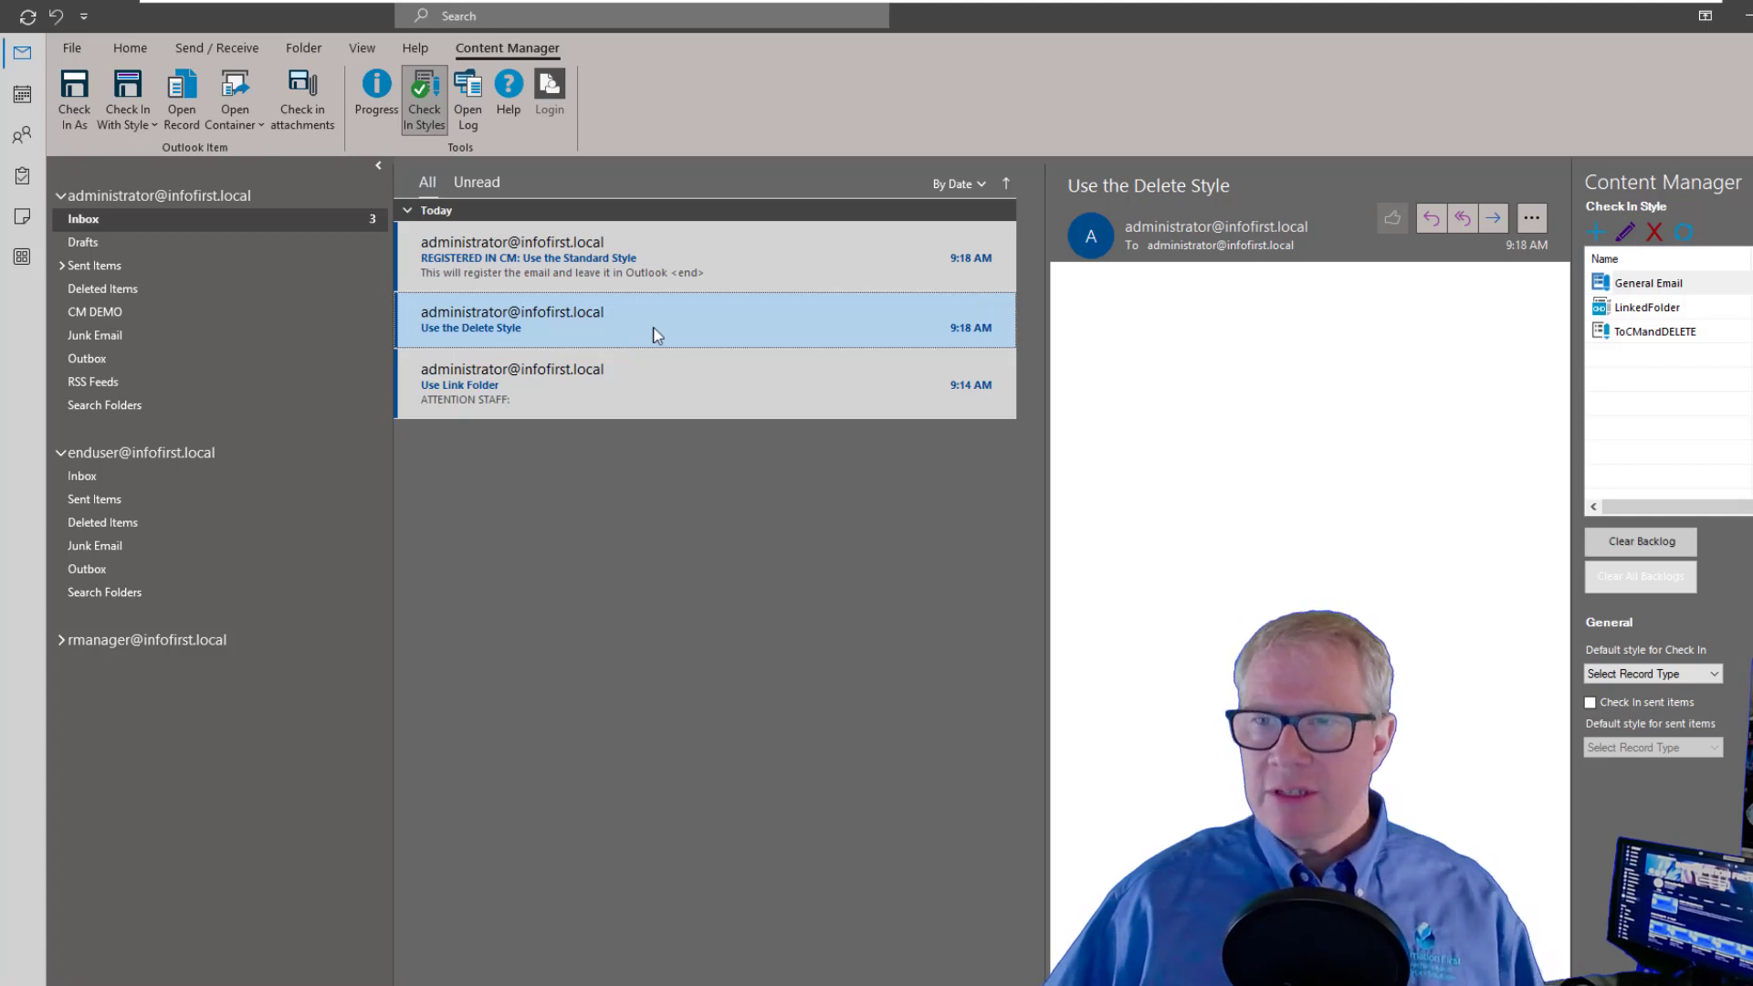
pyautogui.doubleClick(1654, 331)
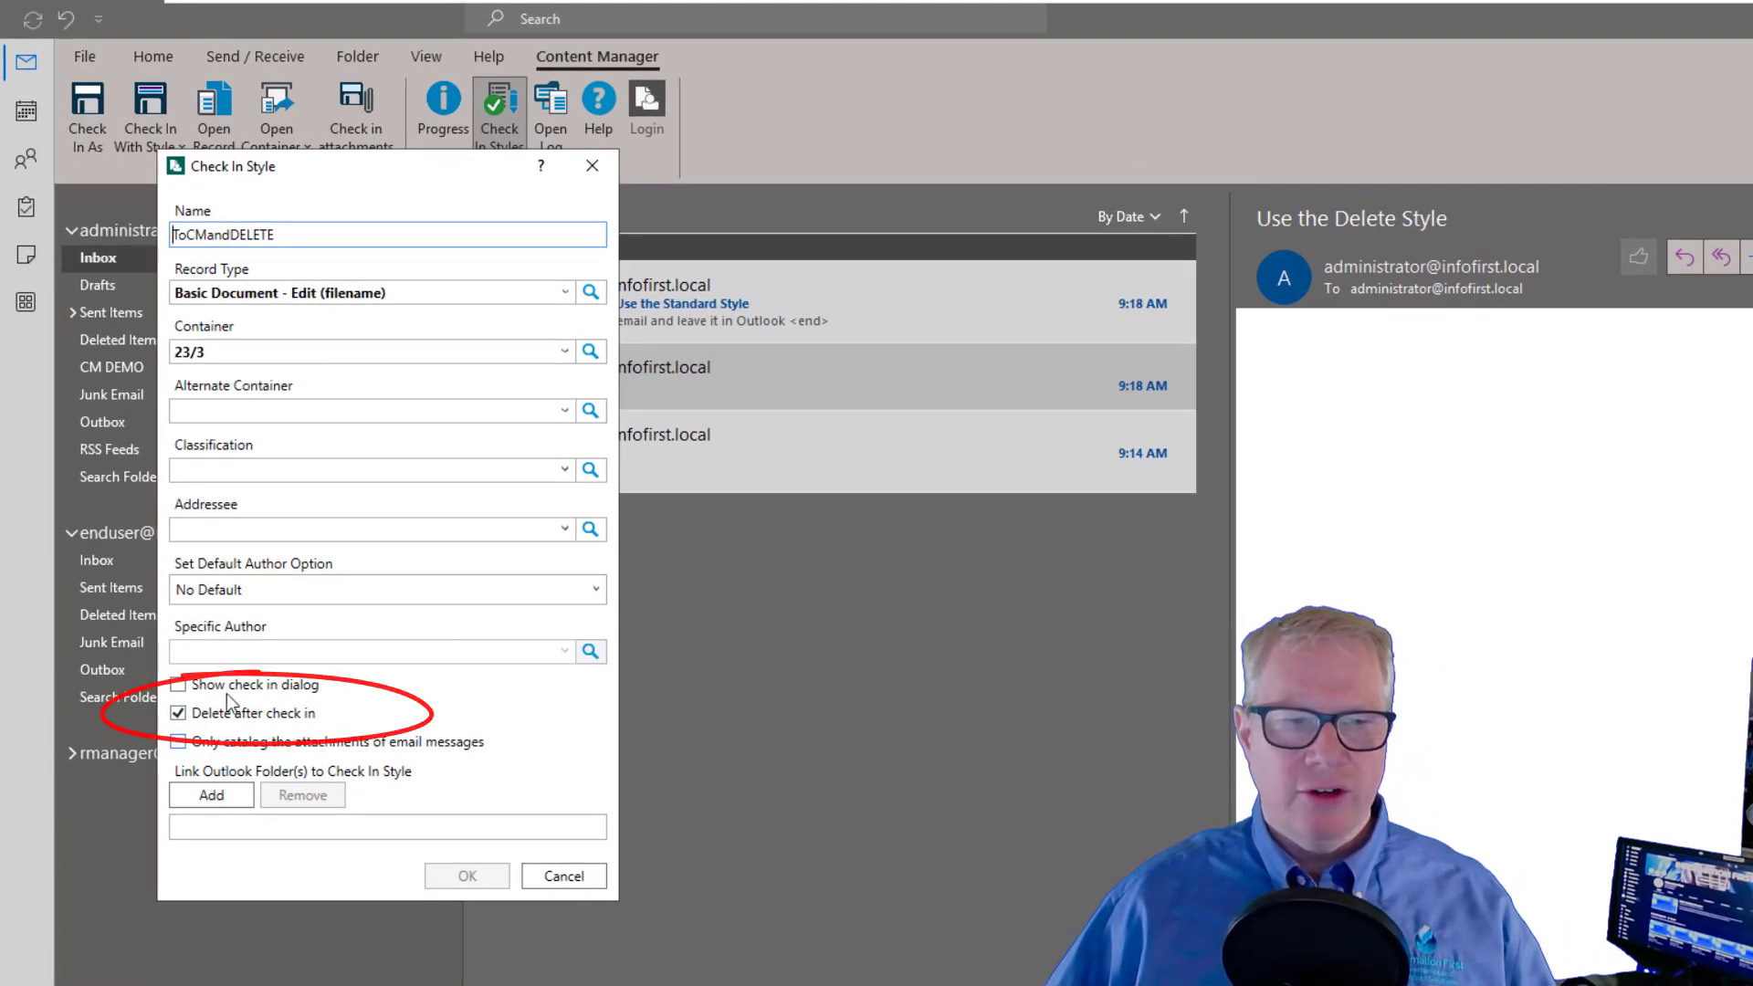
pyautogui.click(561, 879)
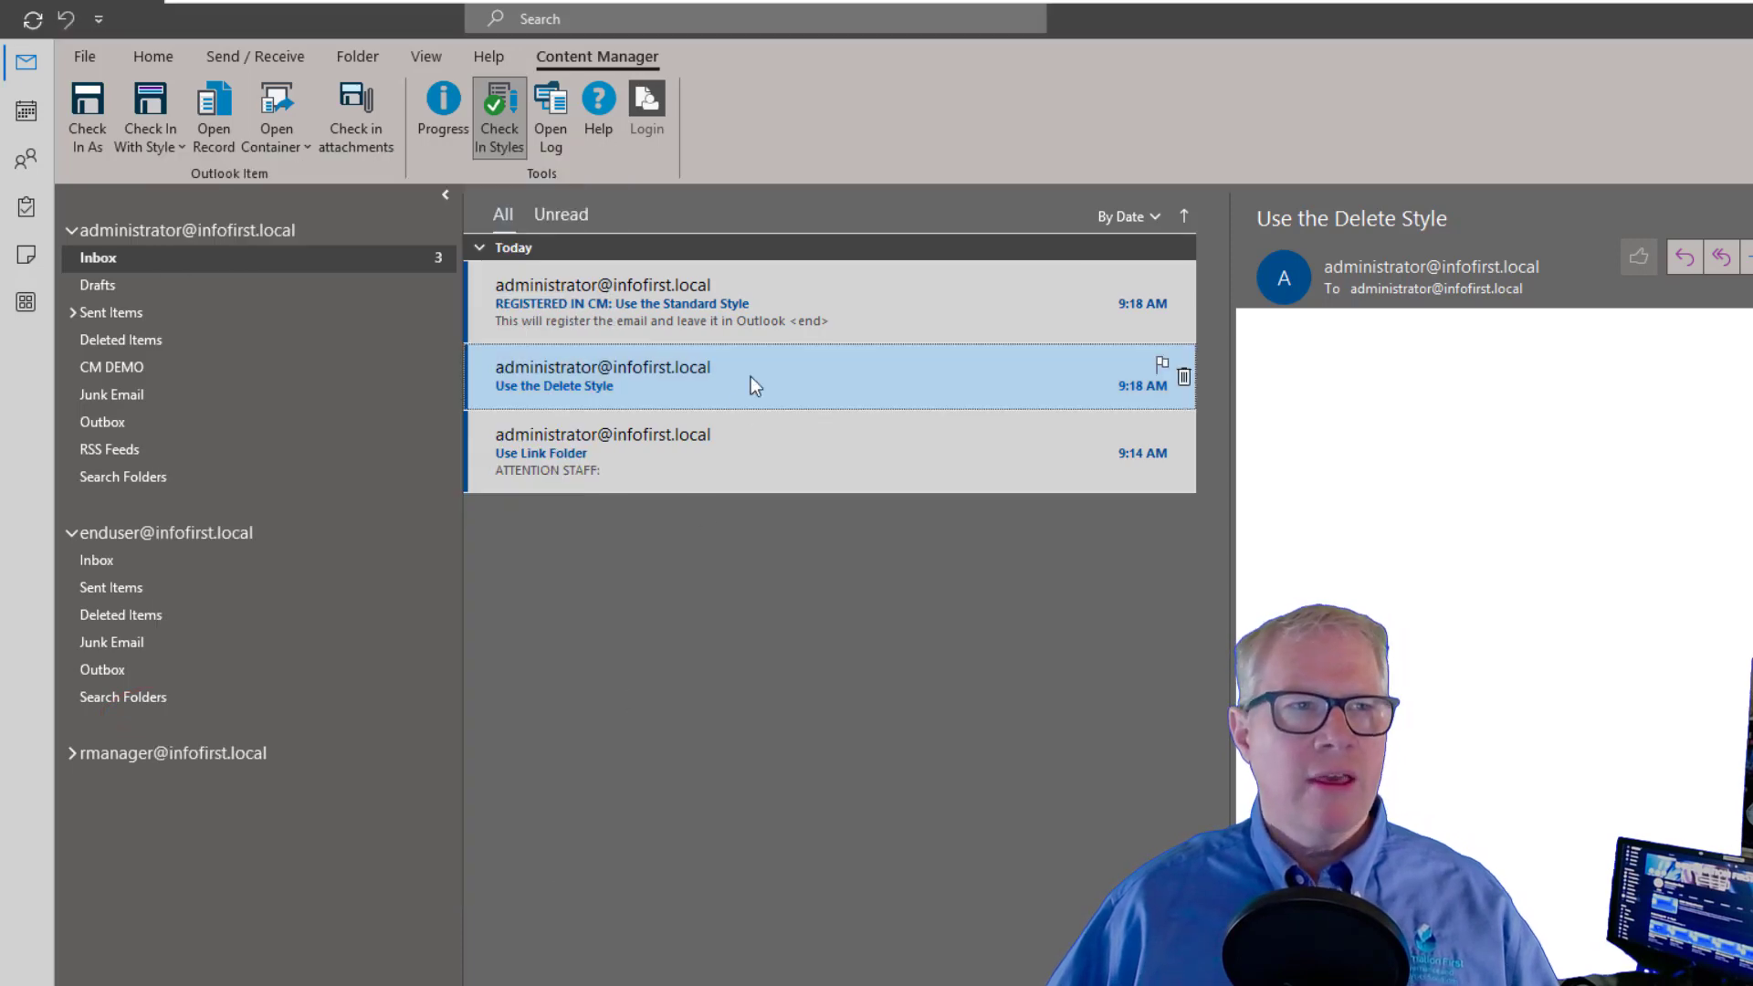
pyautogui.click(165, 145)
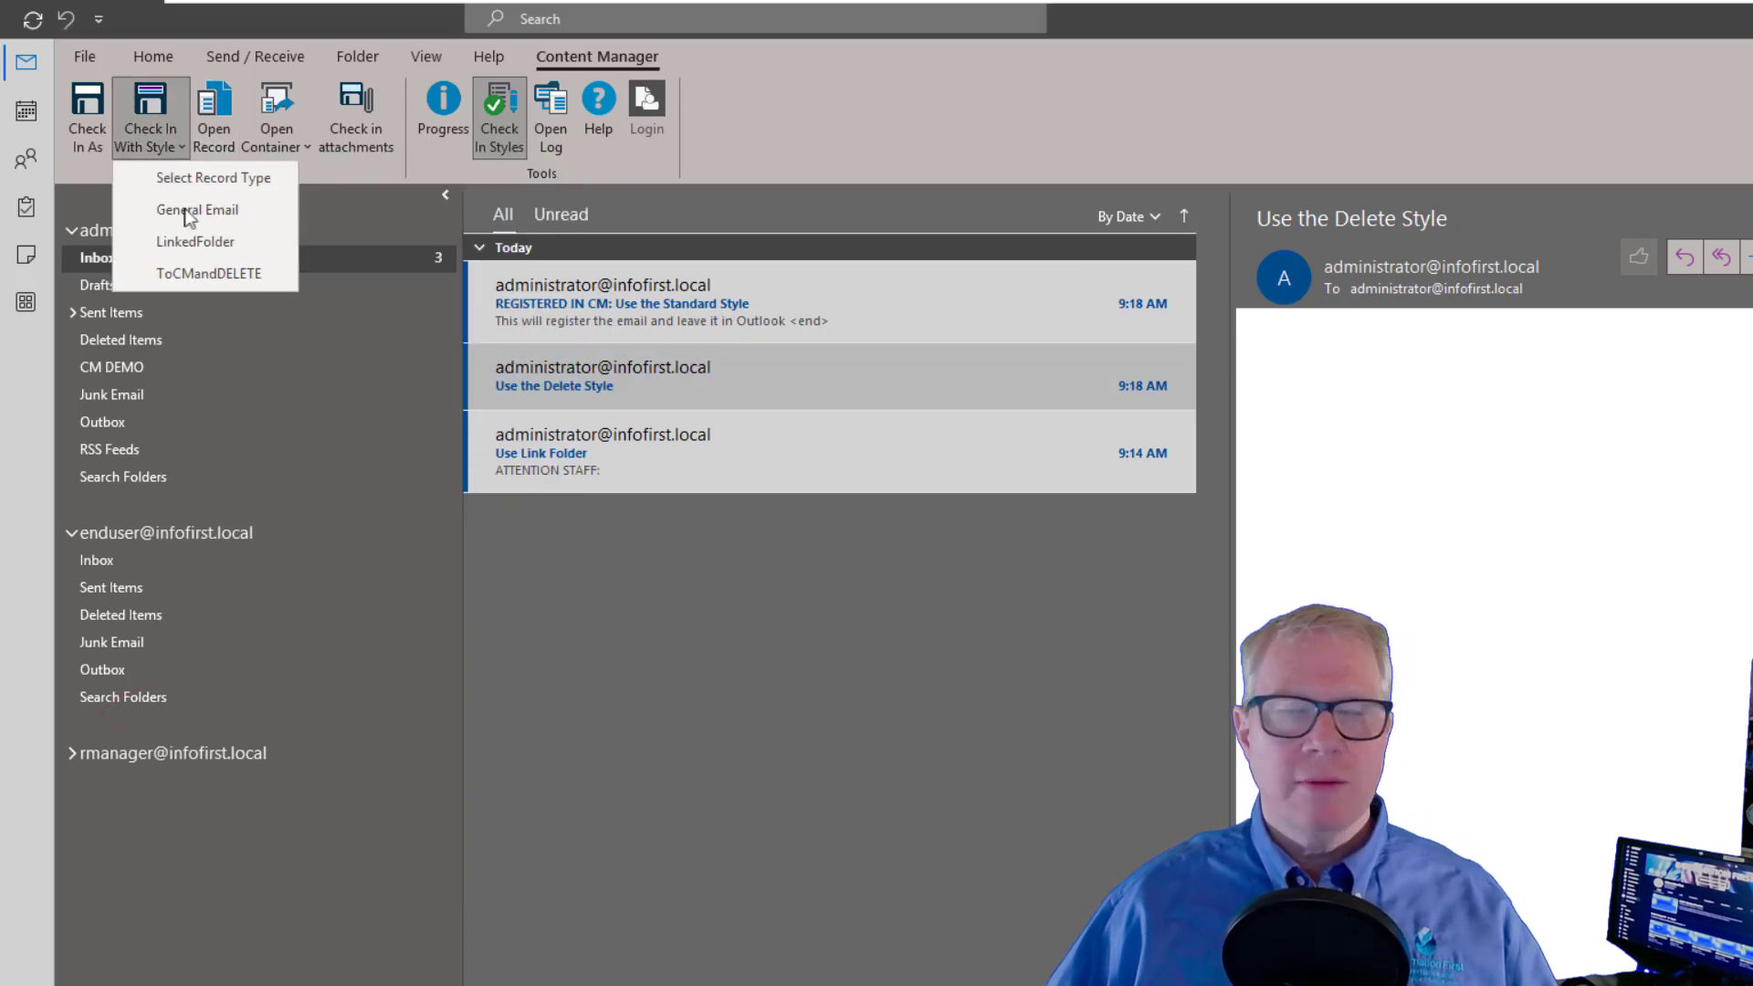
pyautogui.click(204, 272)
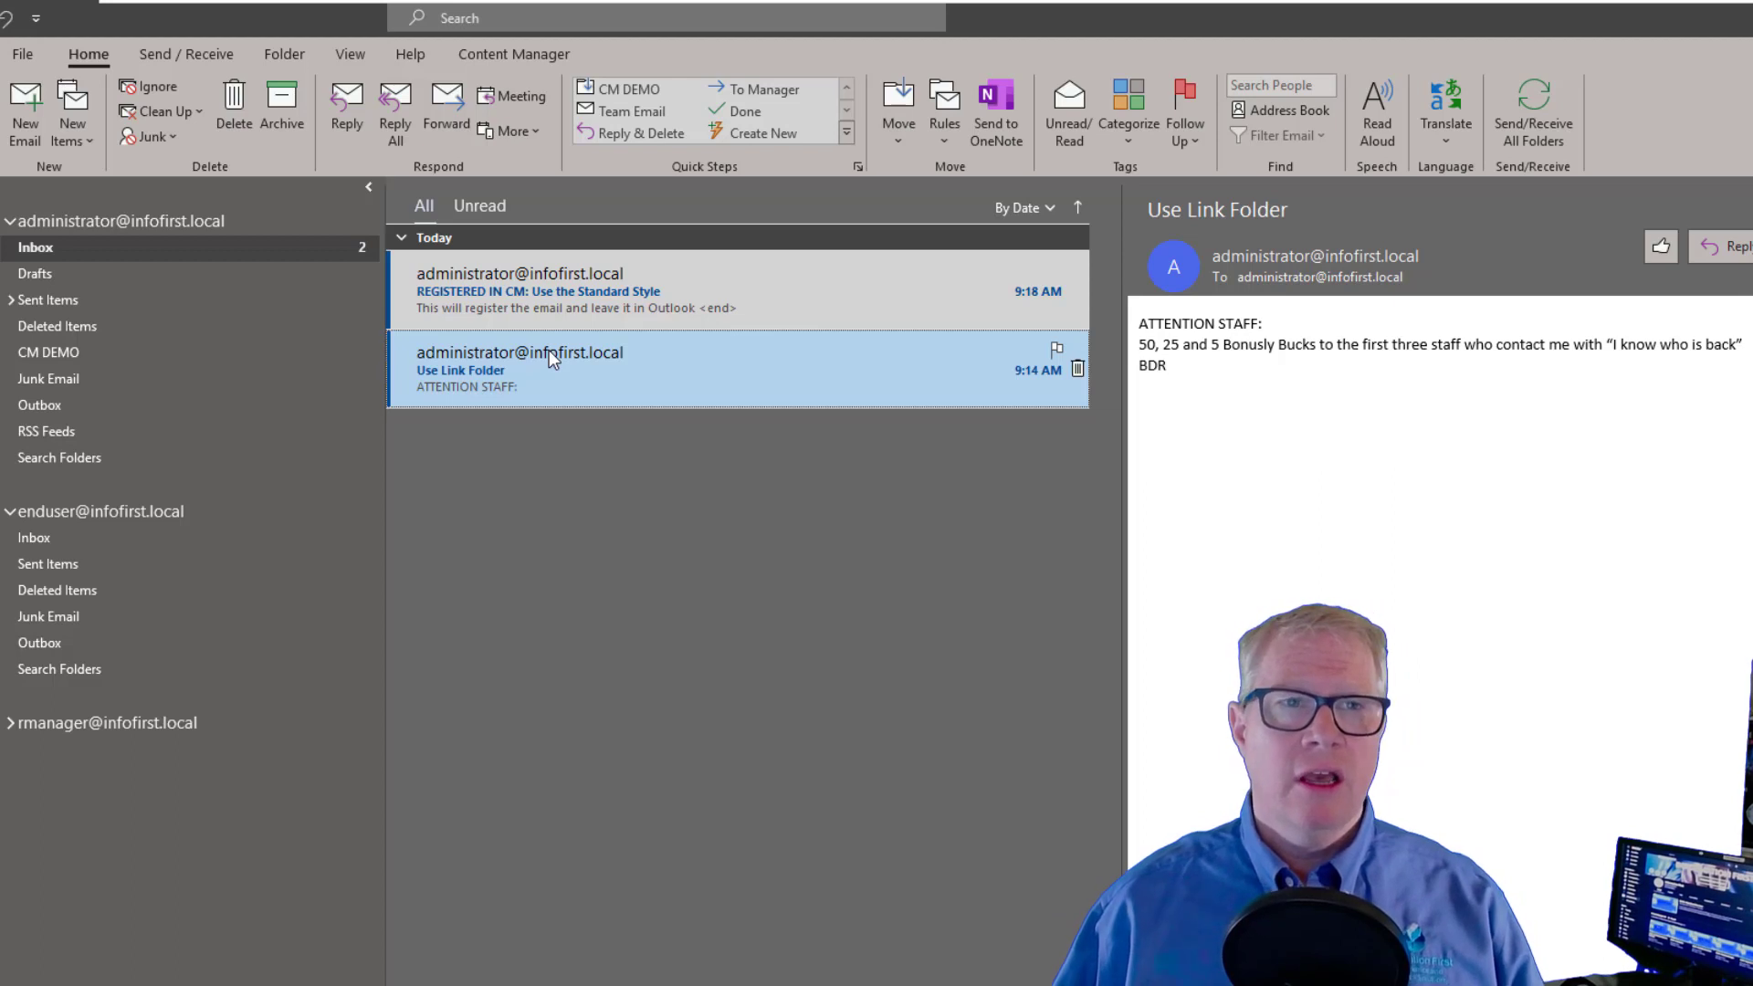
# Open the LinkedFolder check-in style to examine its container and linked Outlook folder, and close it without changes.
pyautogui.click(501, 59)
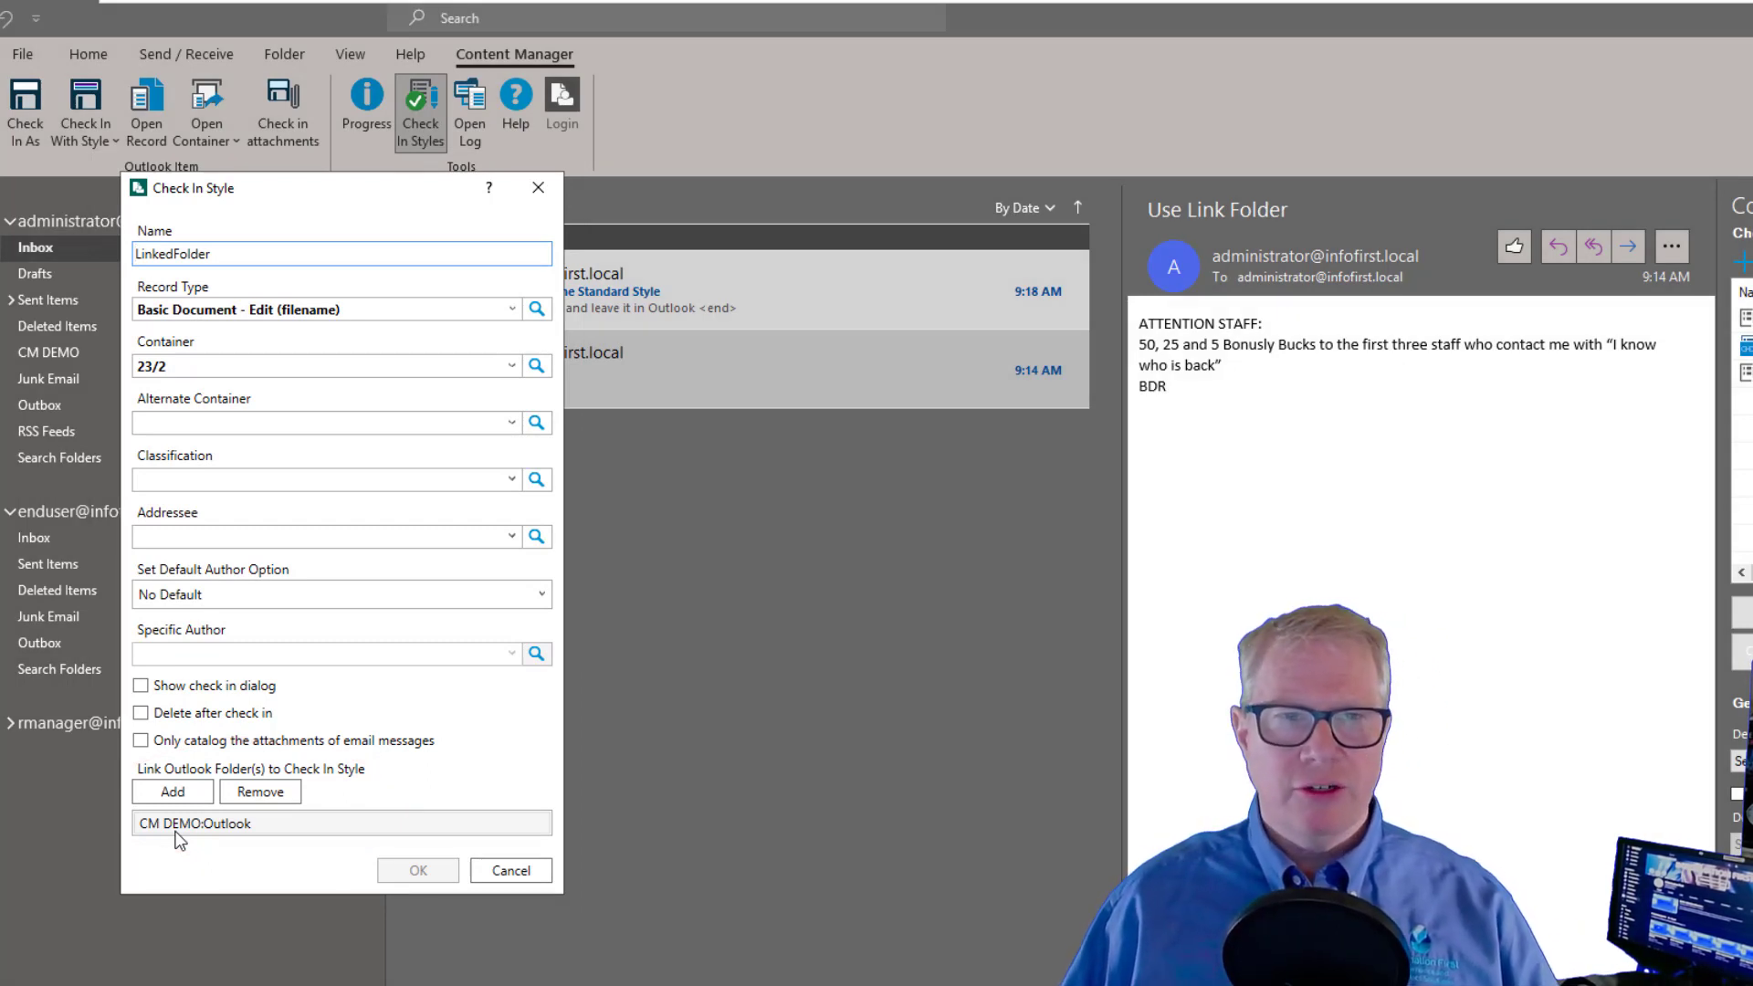
pyautogui.click(511, 870)
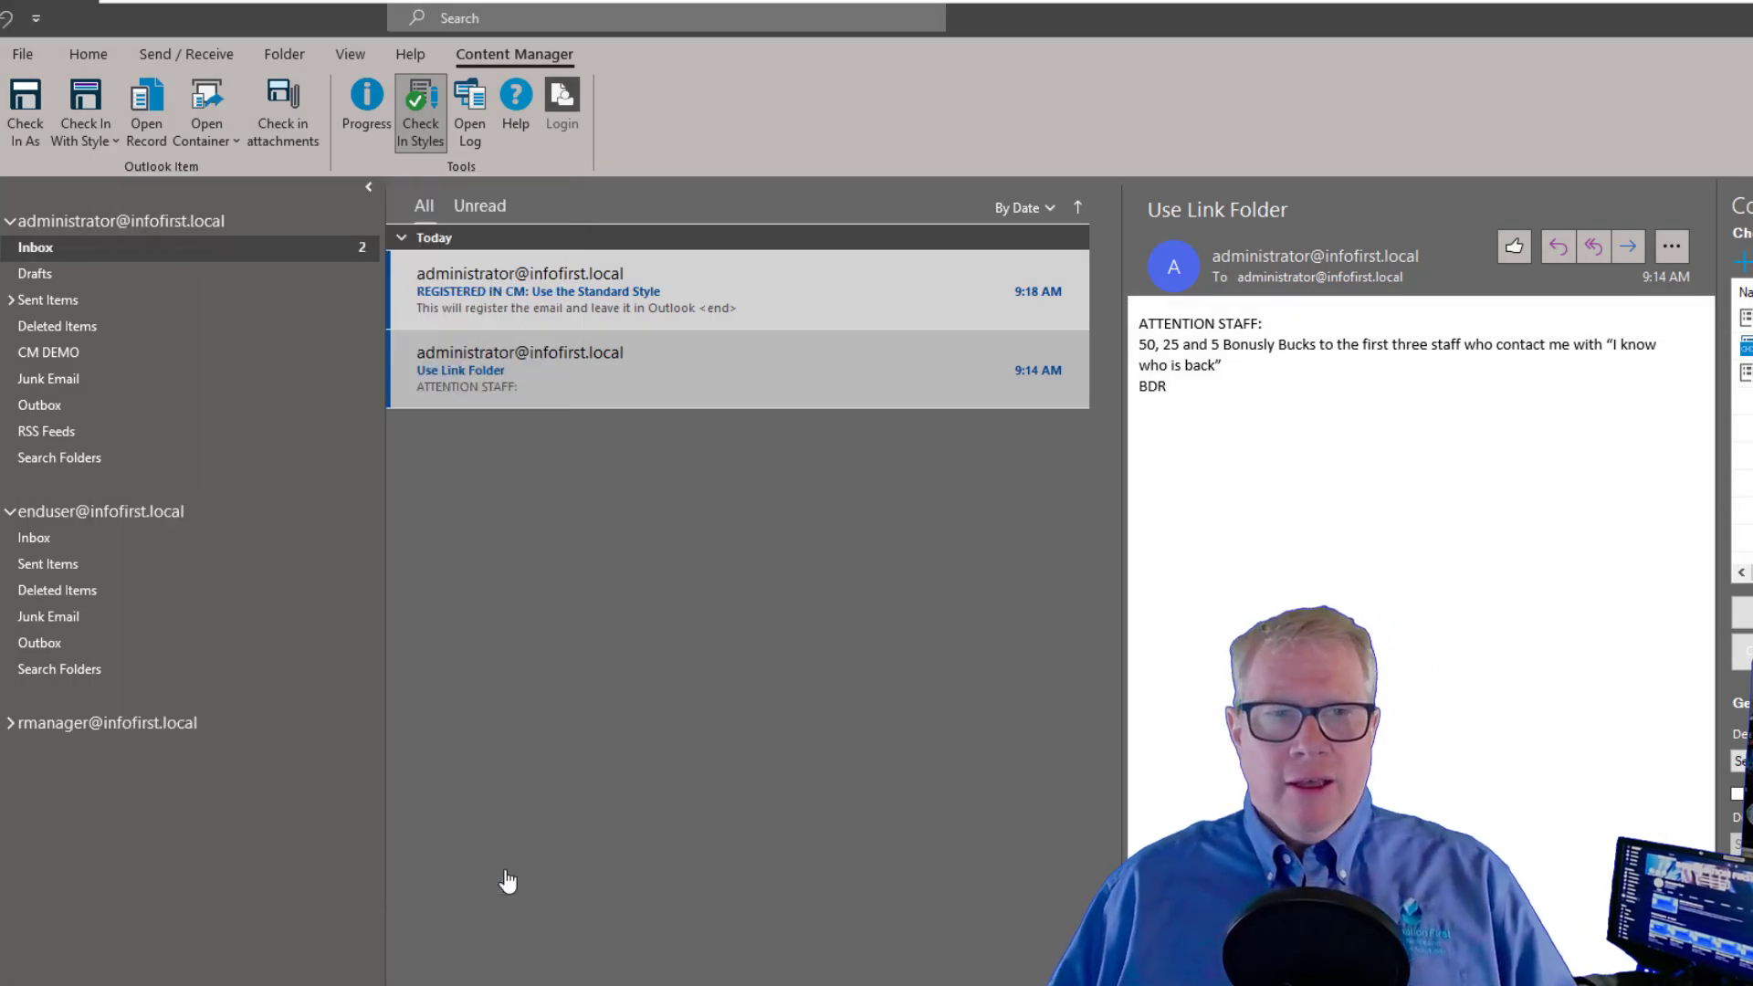
# Move the Use Link Folder message to the linked CM DEMO folder and open that folder.
pyautogui.rightClick(534, 376)
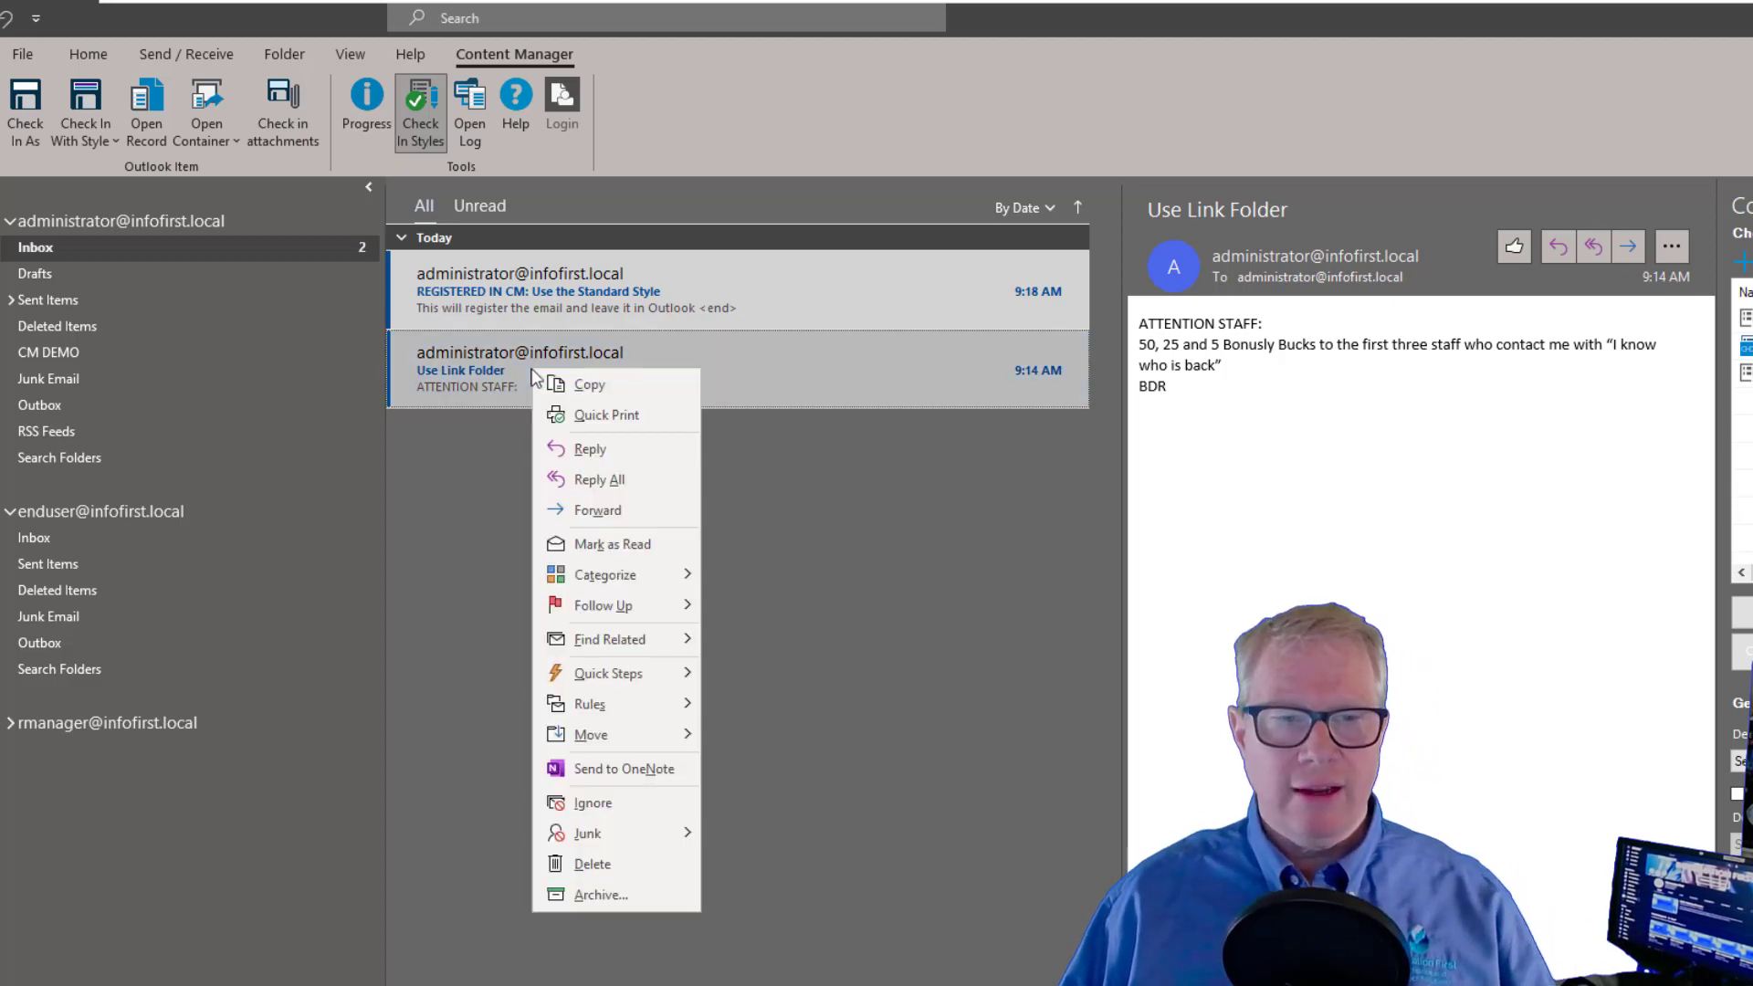
pyautogui.moveTo(645, 736)
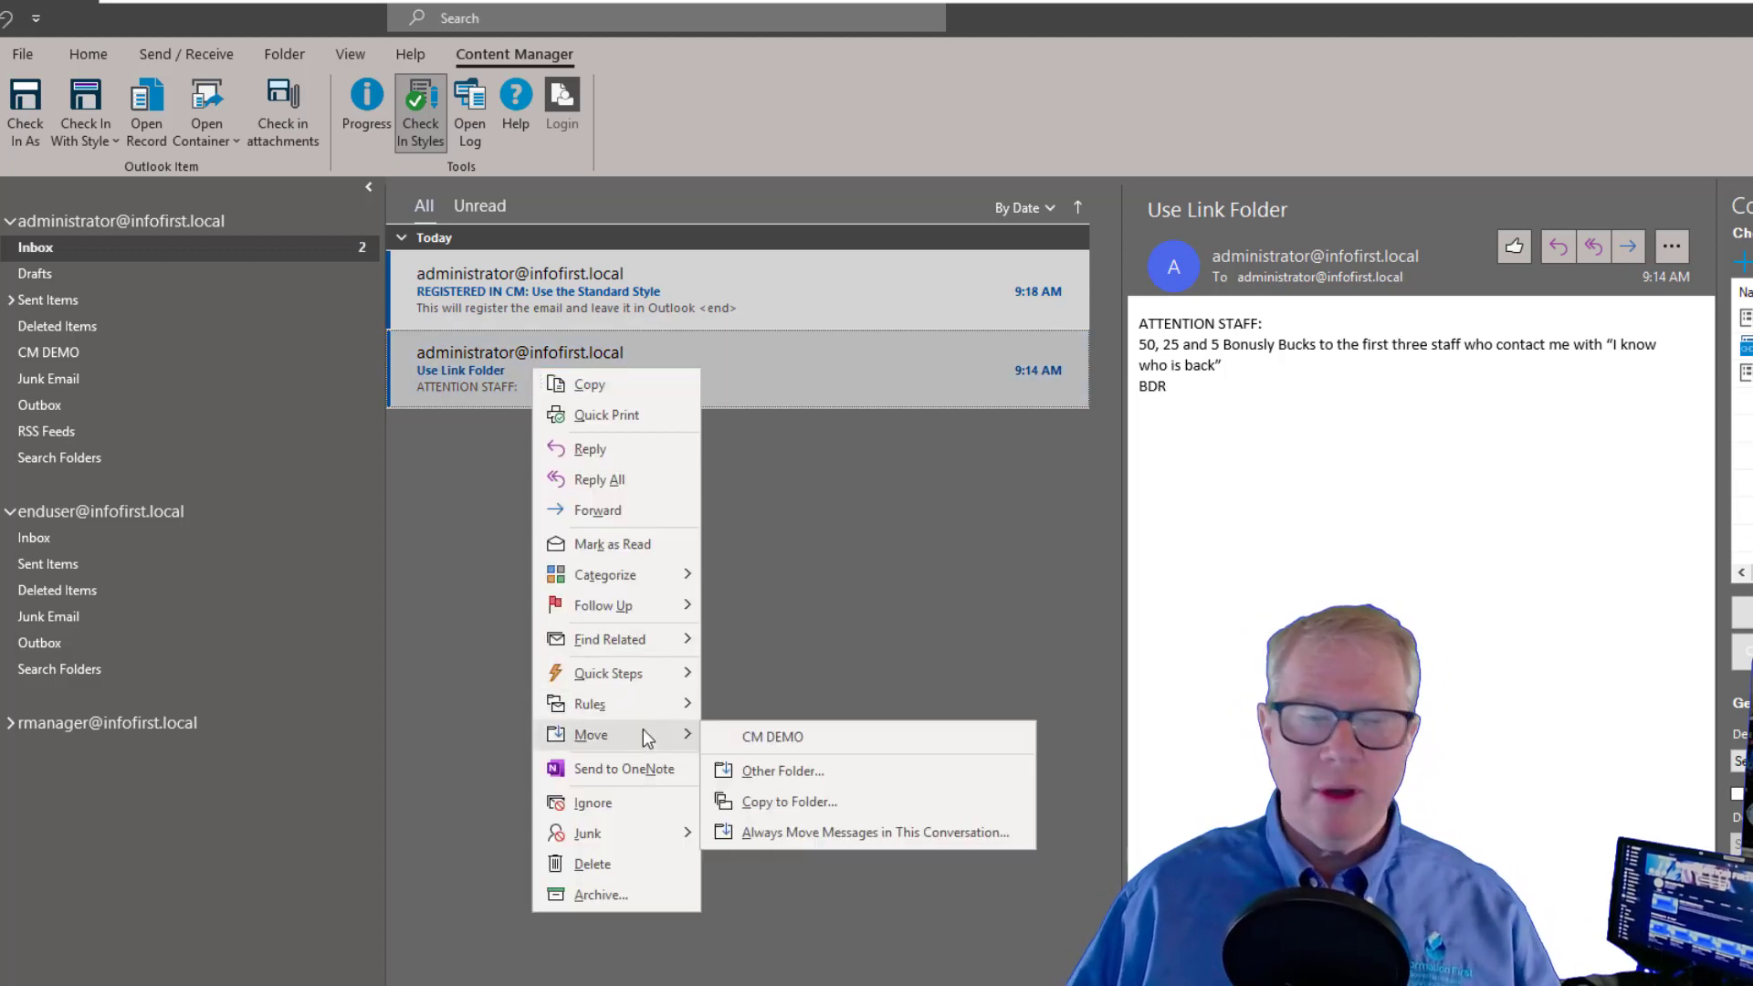
pyautogui.click(796, 738)
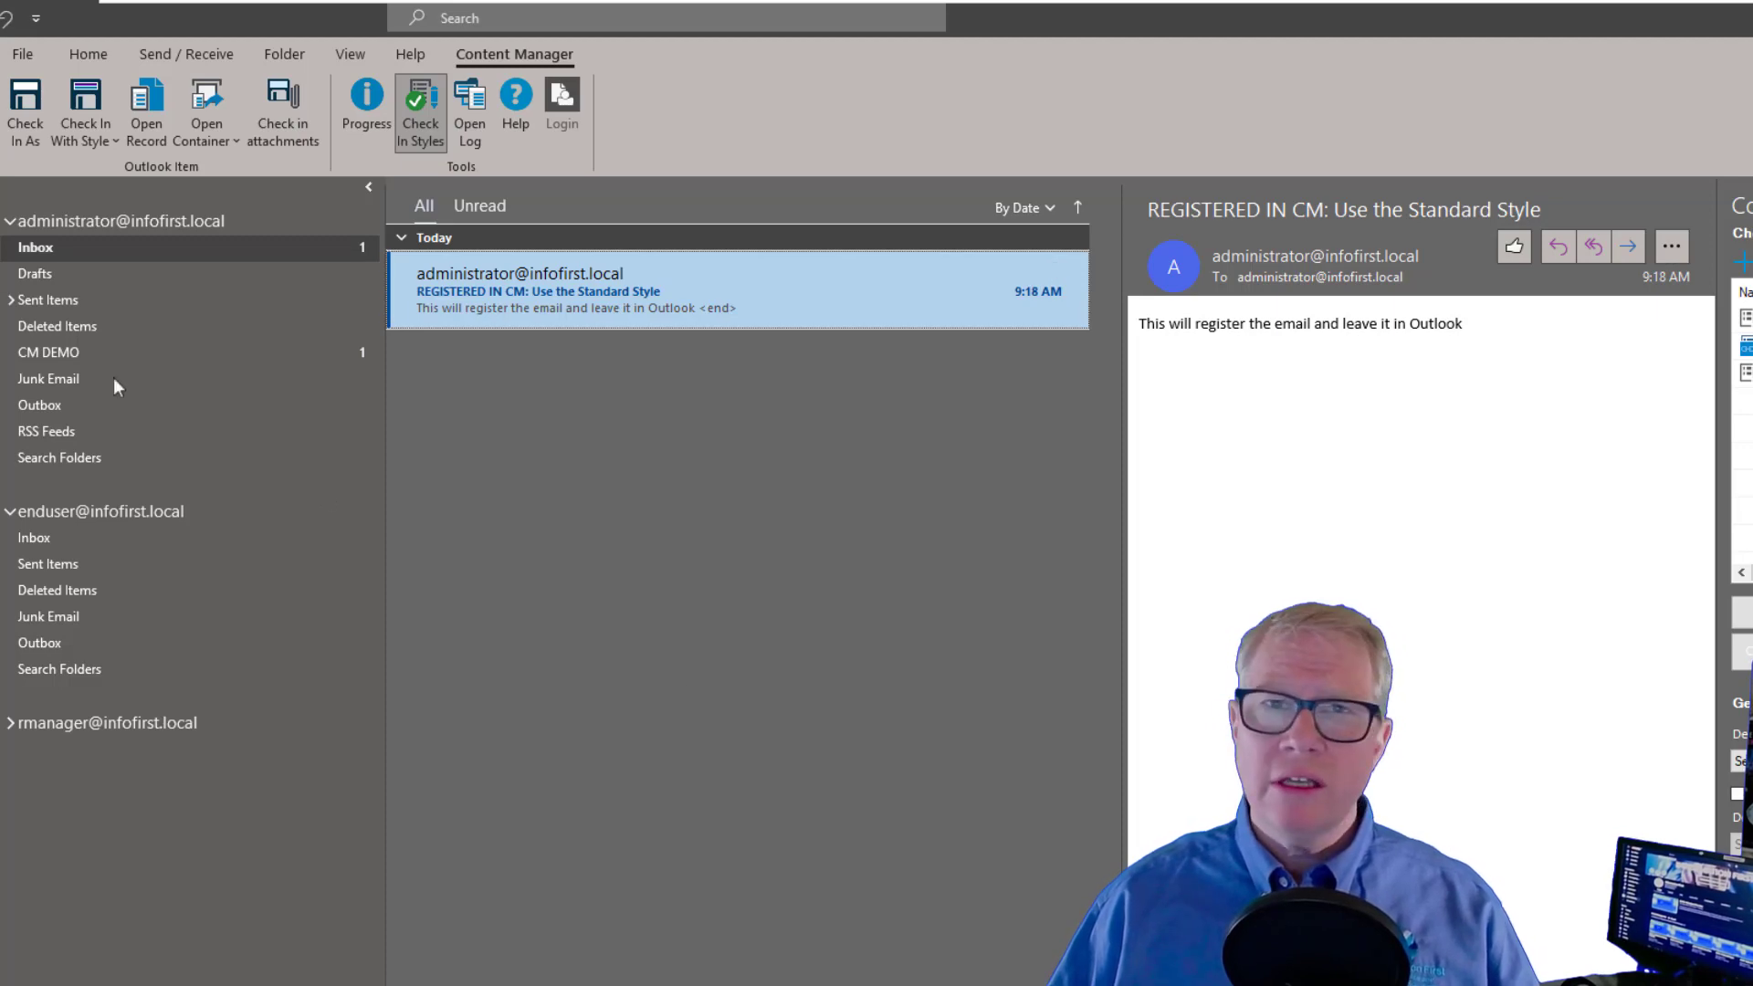
pyautogui.click(58, 352)
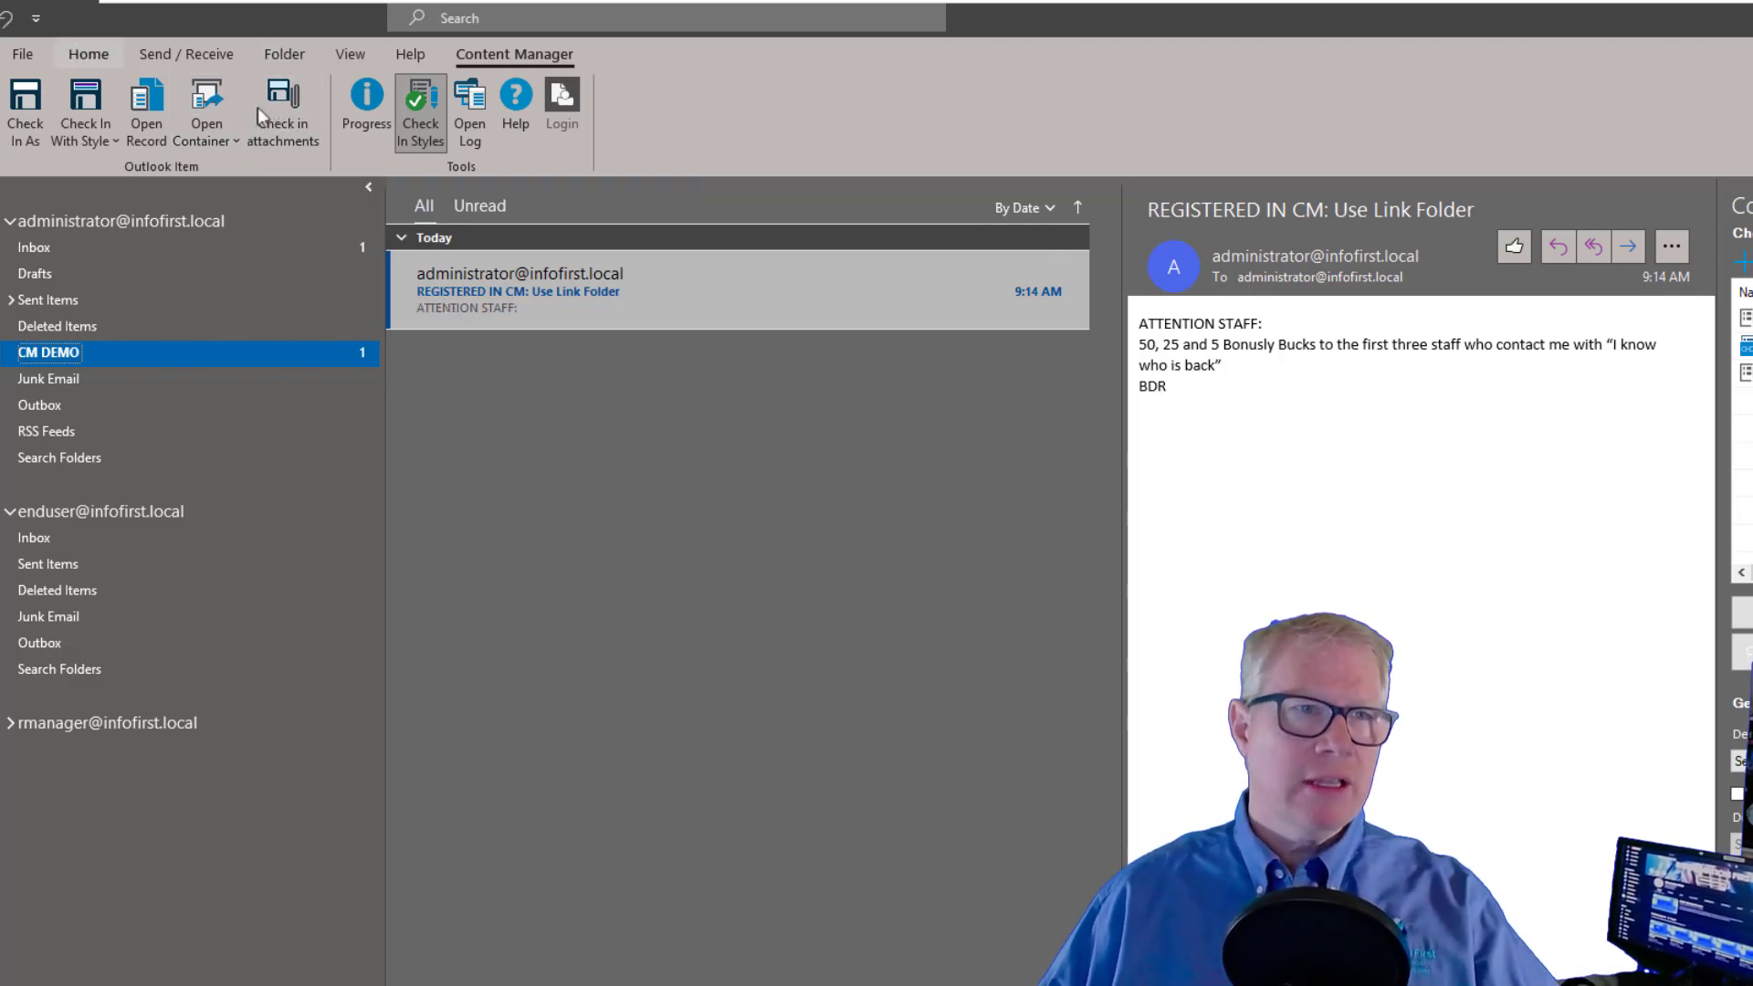
# Open the Use Link Folder message's container in Content Manager, expand folder 23/2, and select the email record to examine its properties.
pyautogui.click(212, 116)
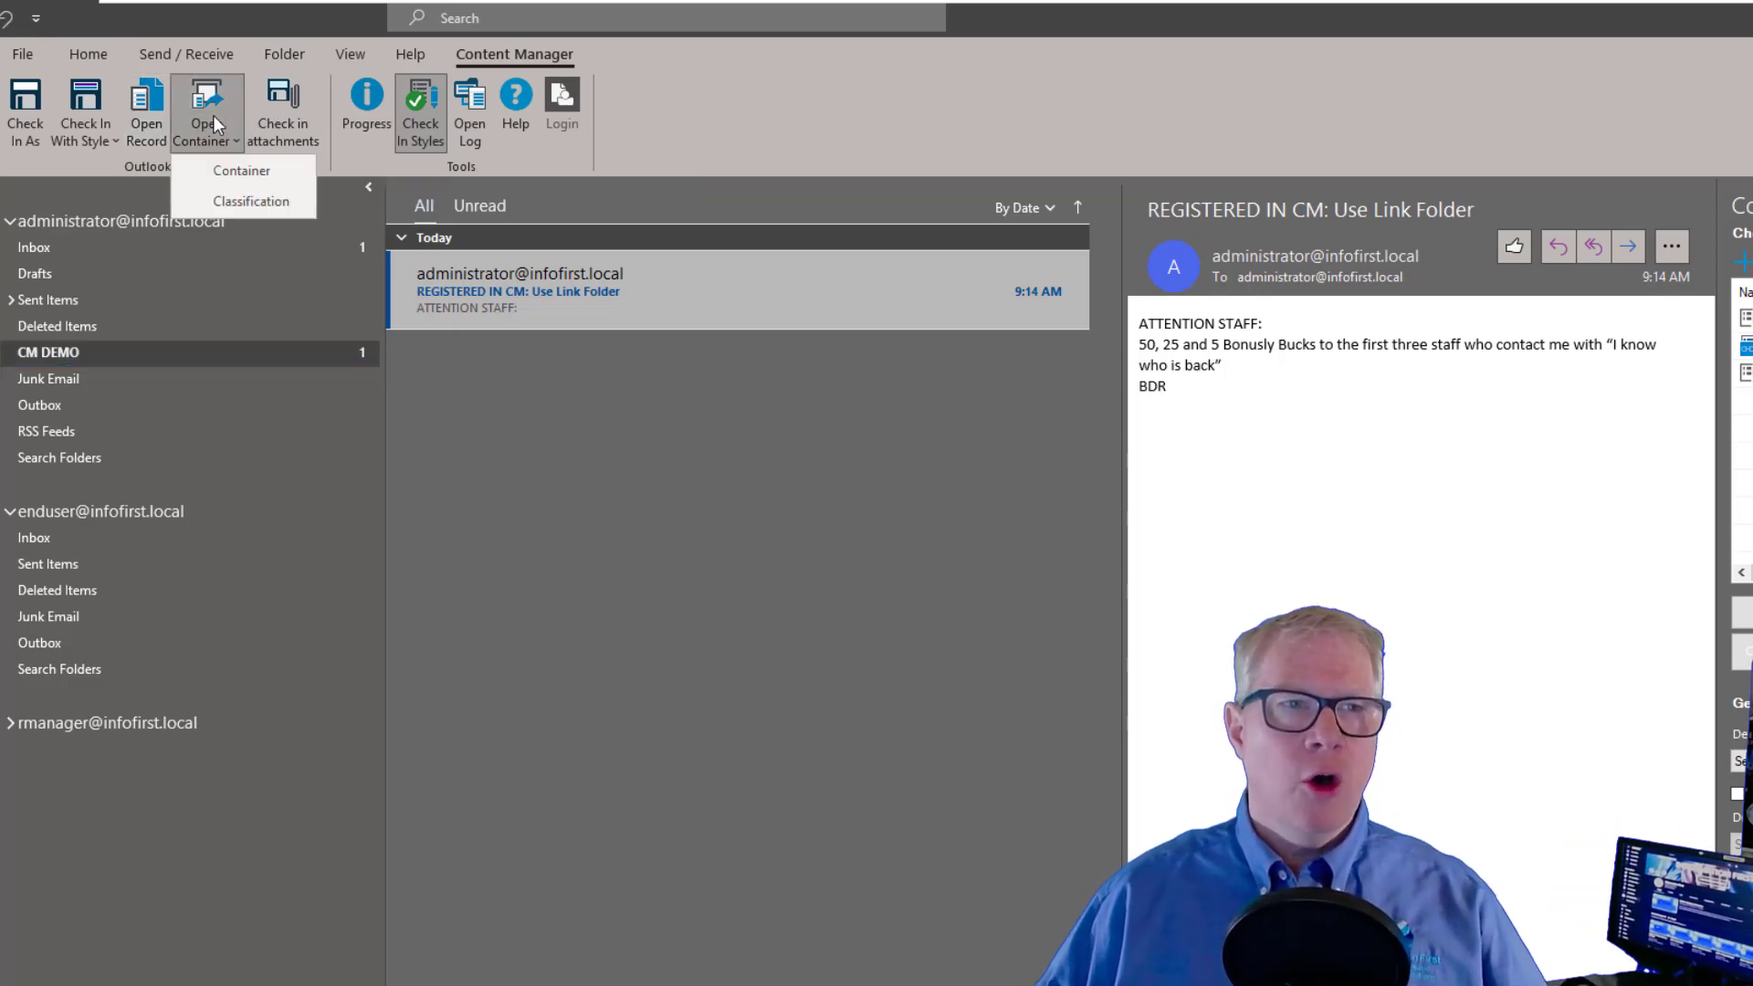
pyautogui.click(247, 179)
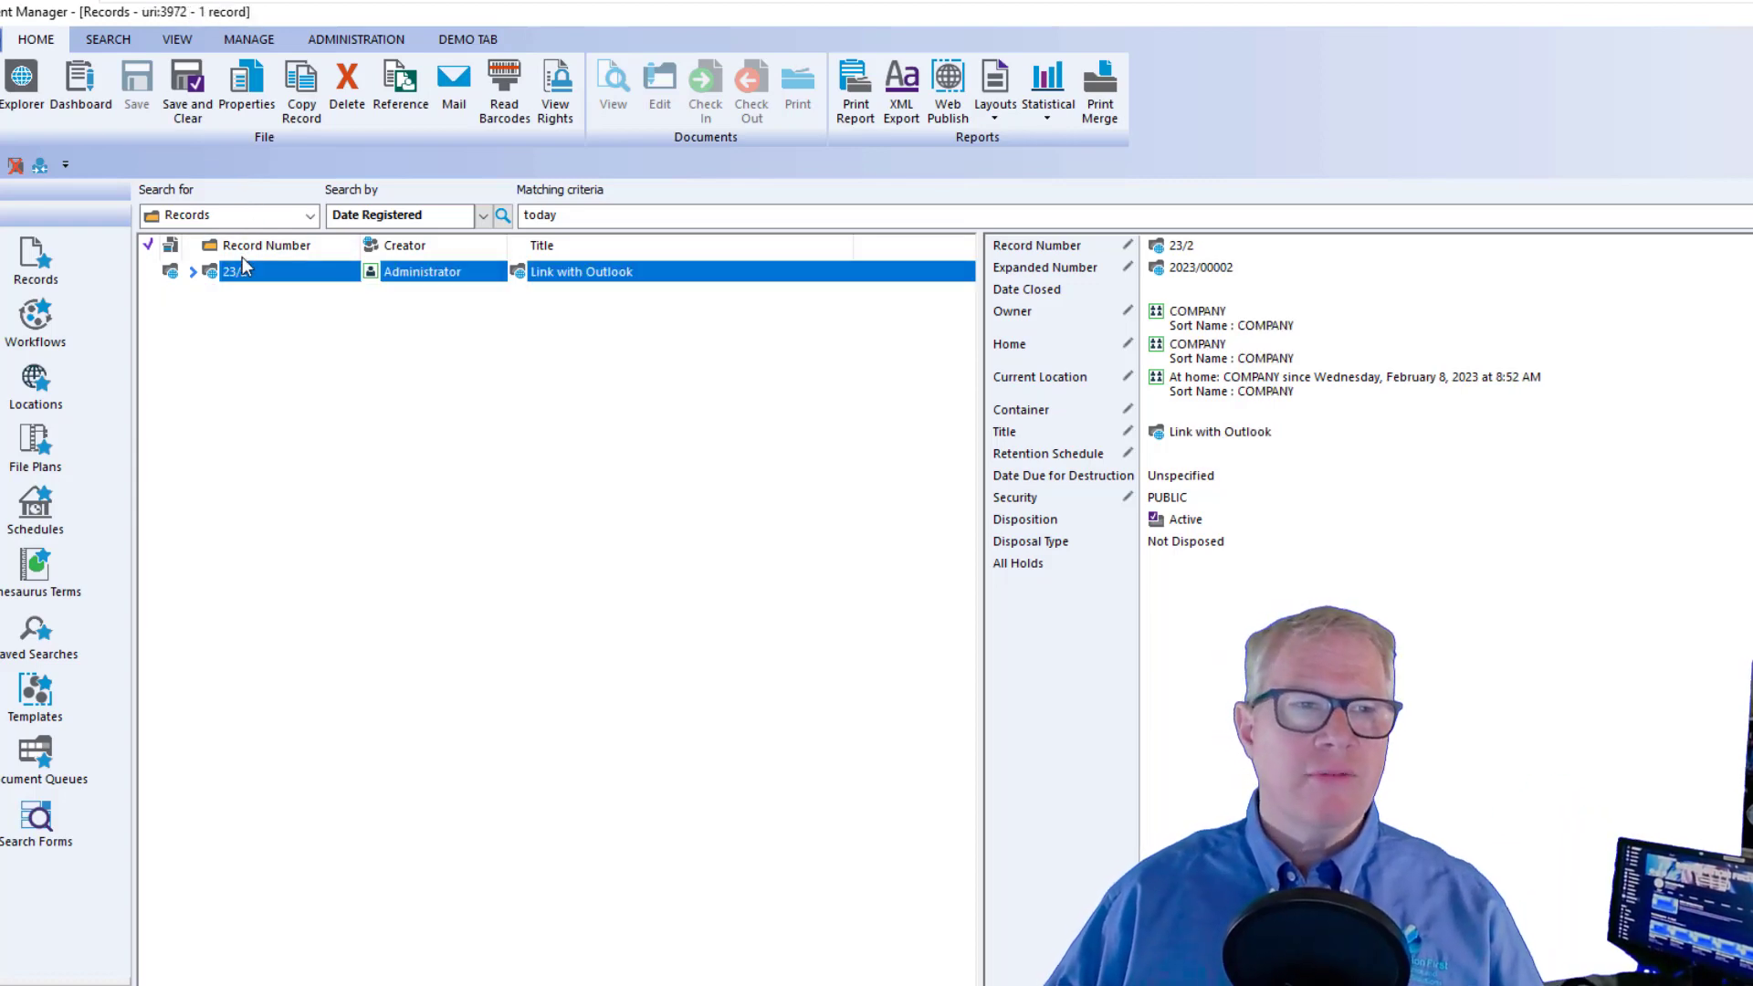
pyautogui.click(193, 272)
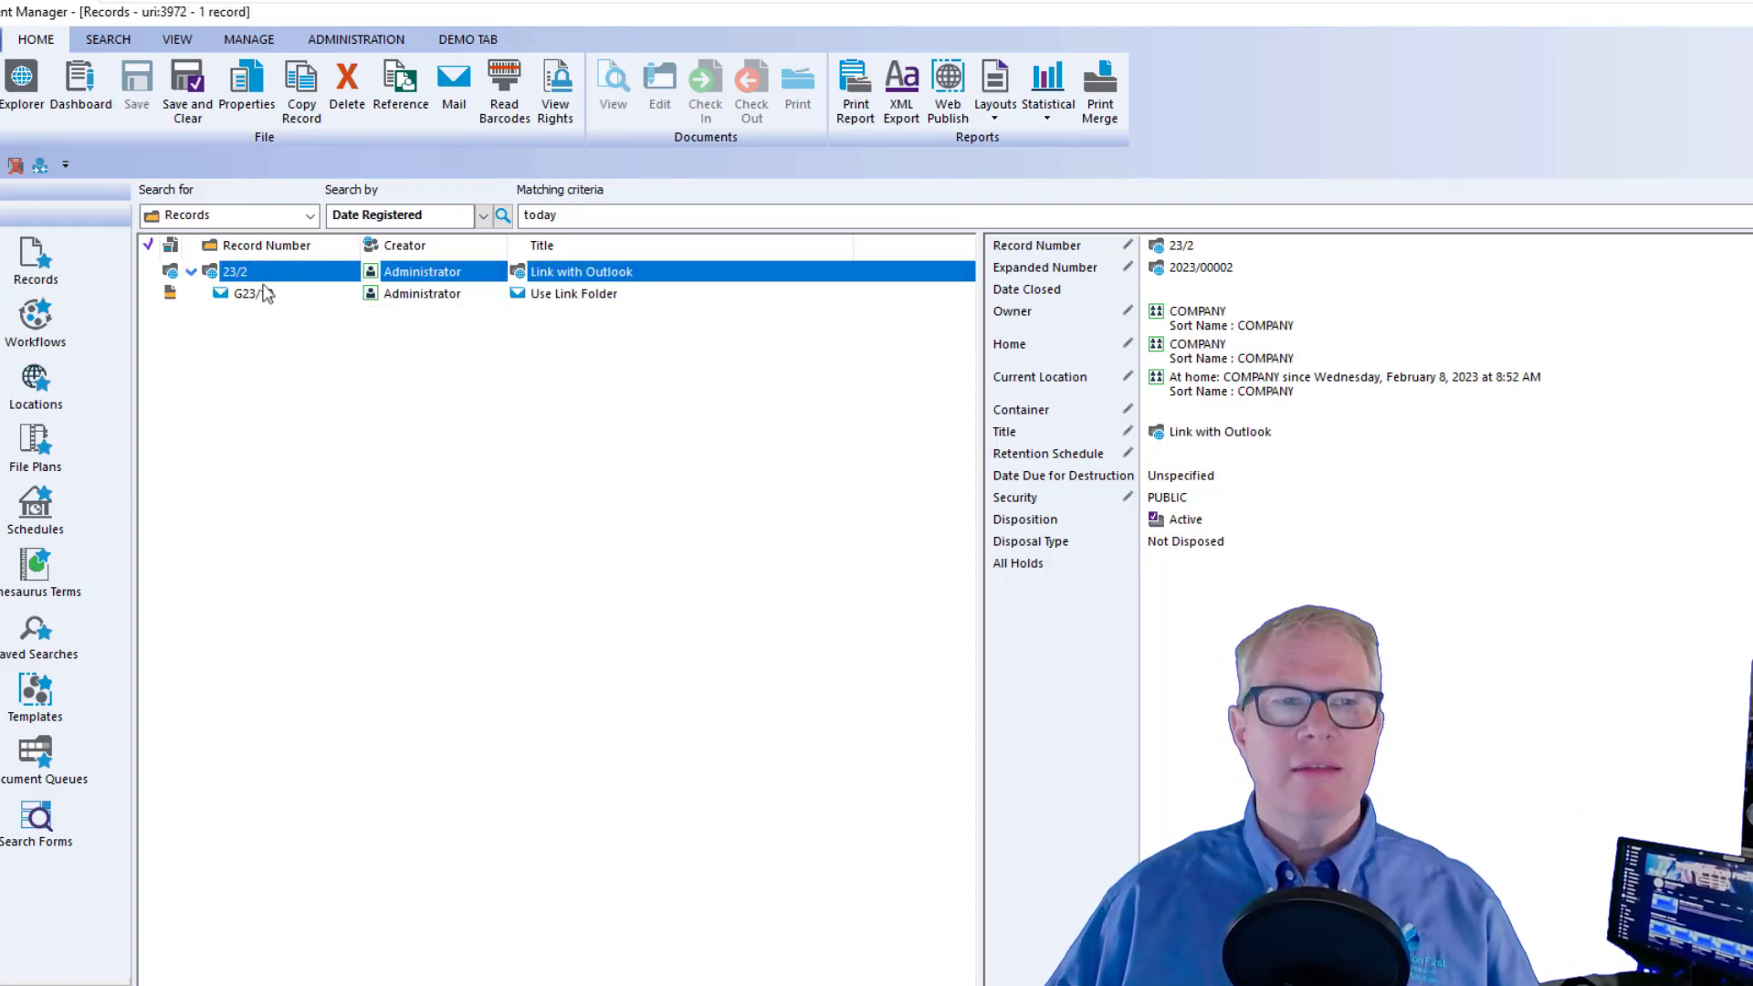
pyautogui.click(391, 302)
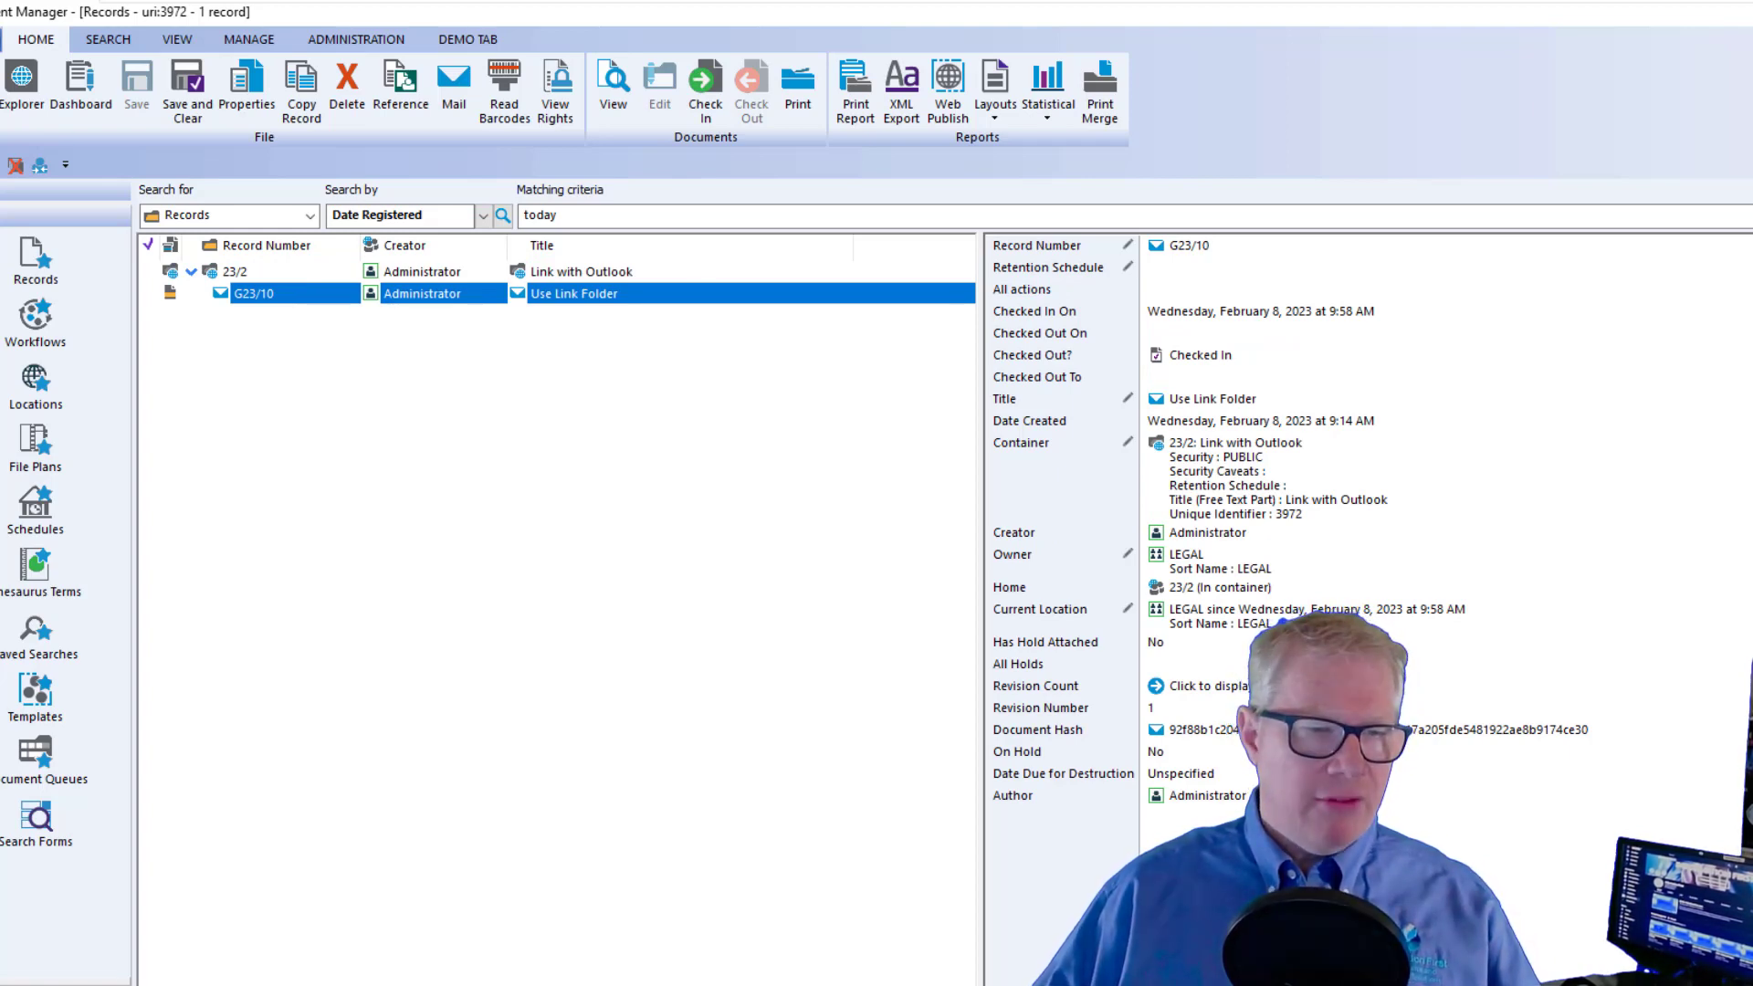
# Return to Outlook, open the Use Link Folder message's record in Content Manager, view the stored email, and close it.
pyautogui.hotkey('alt', 'Tab')
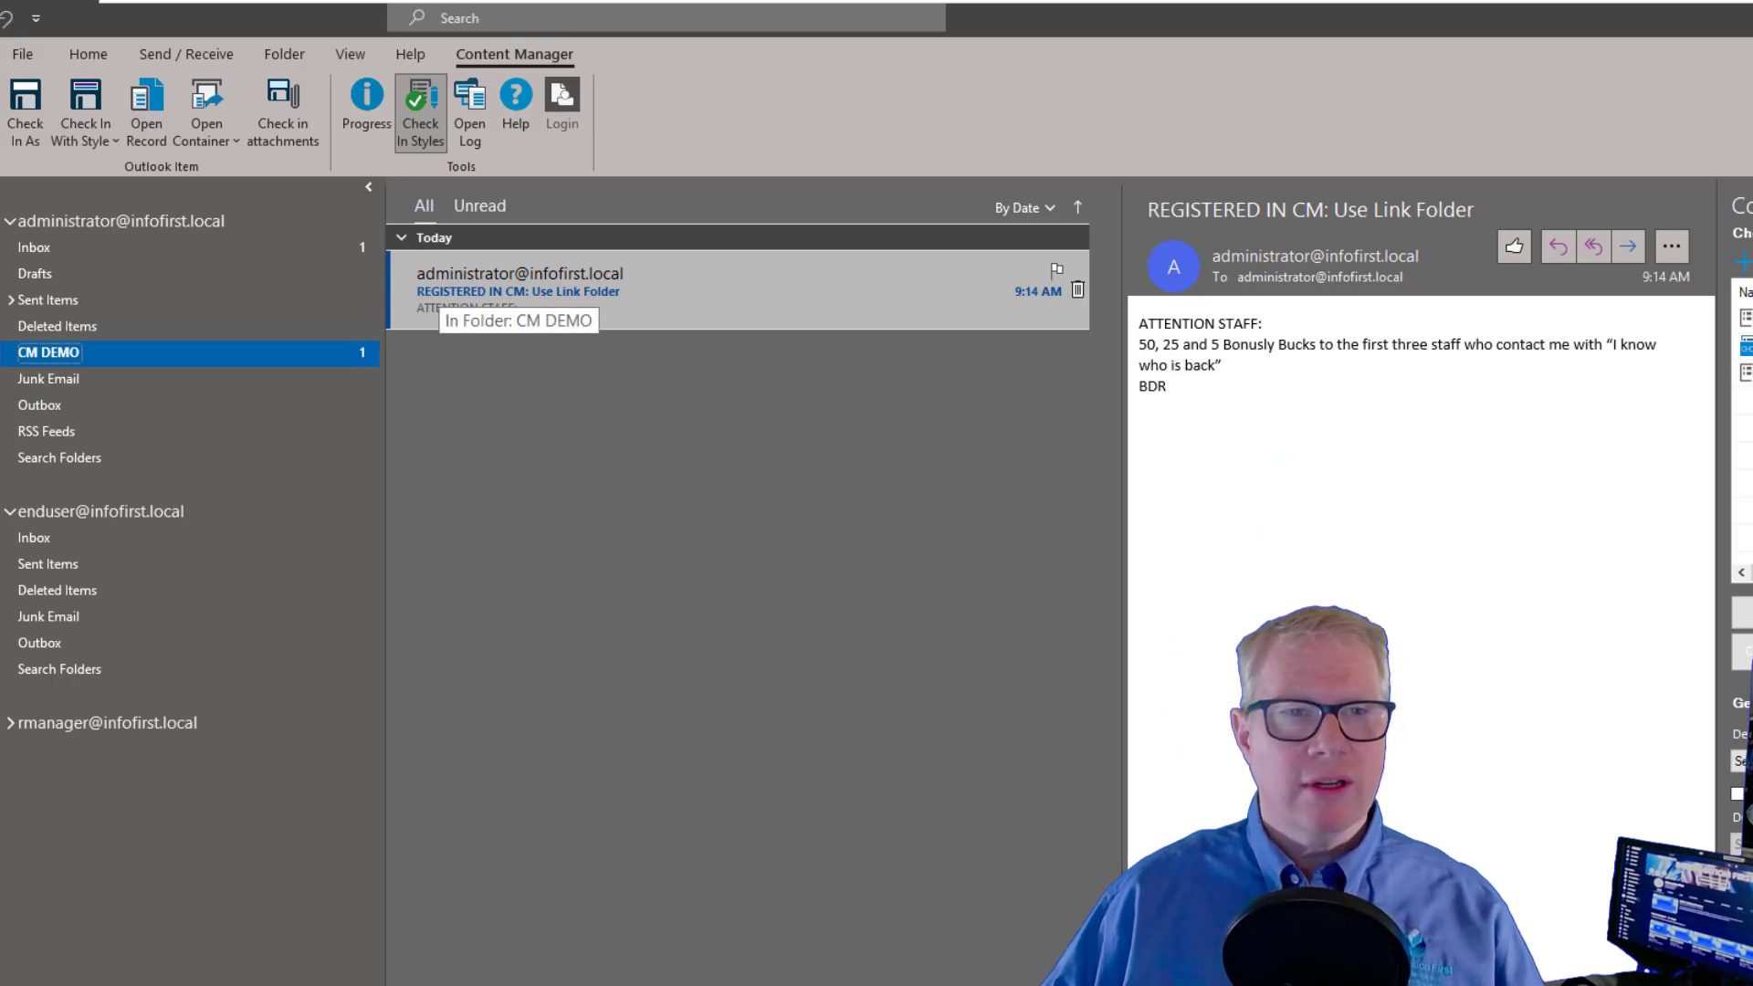
pyautogui.click(491, 286)
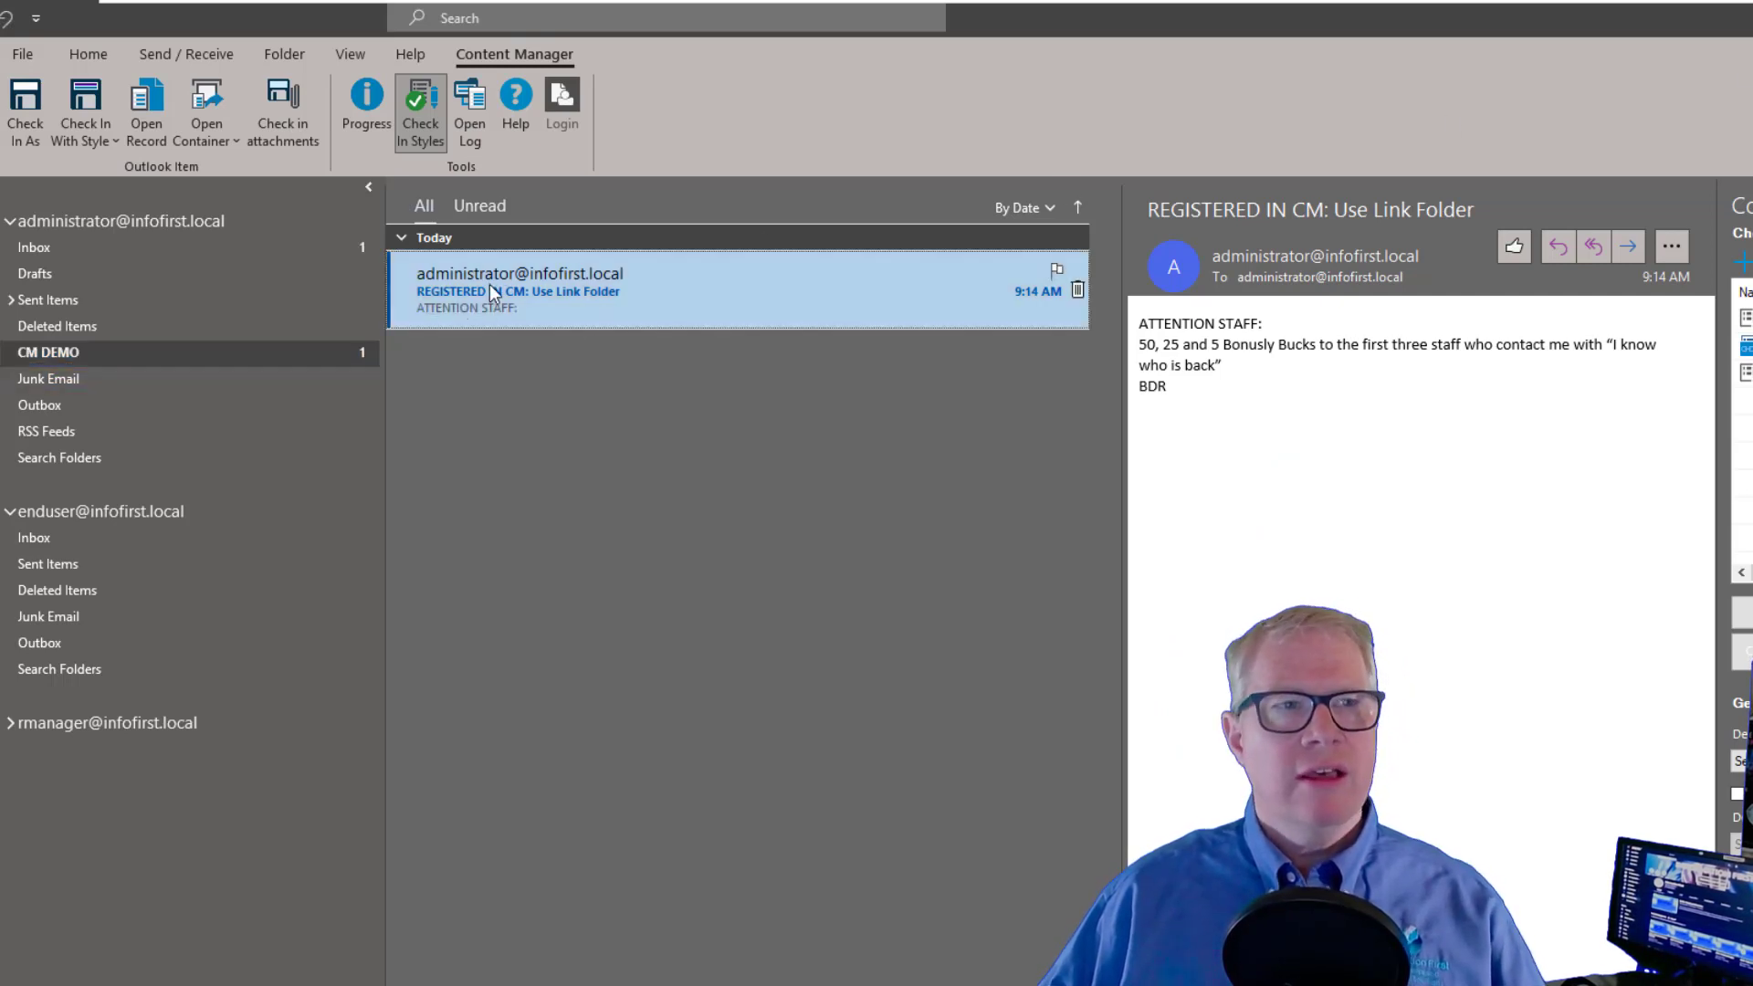
pyautogui.click(146, 135)
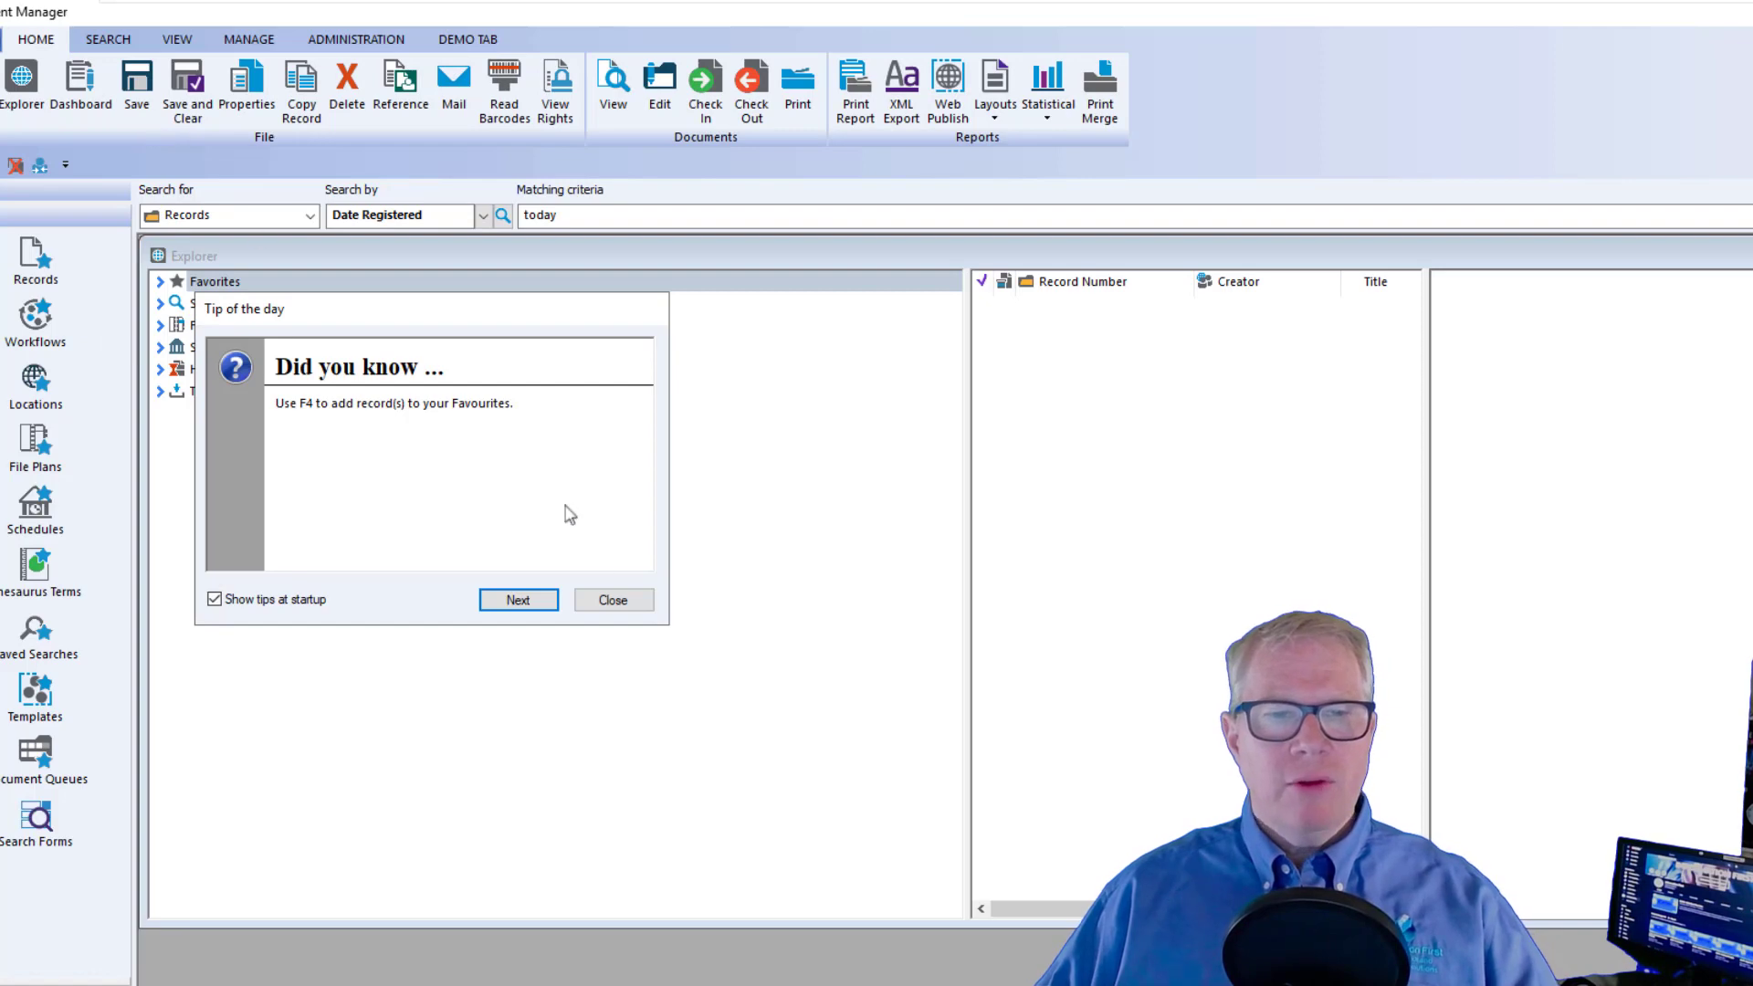
pyautogui.click(613, 599)
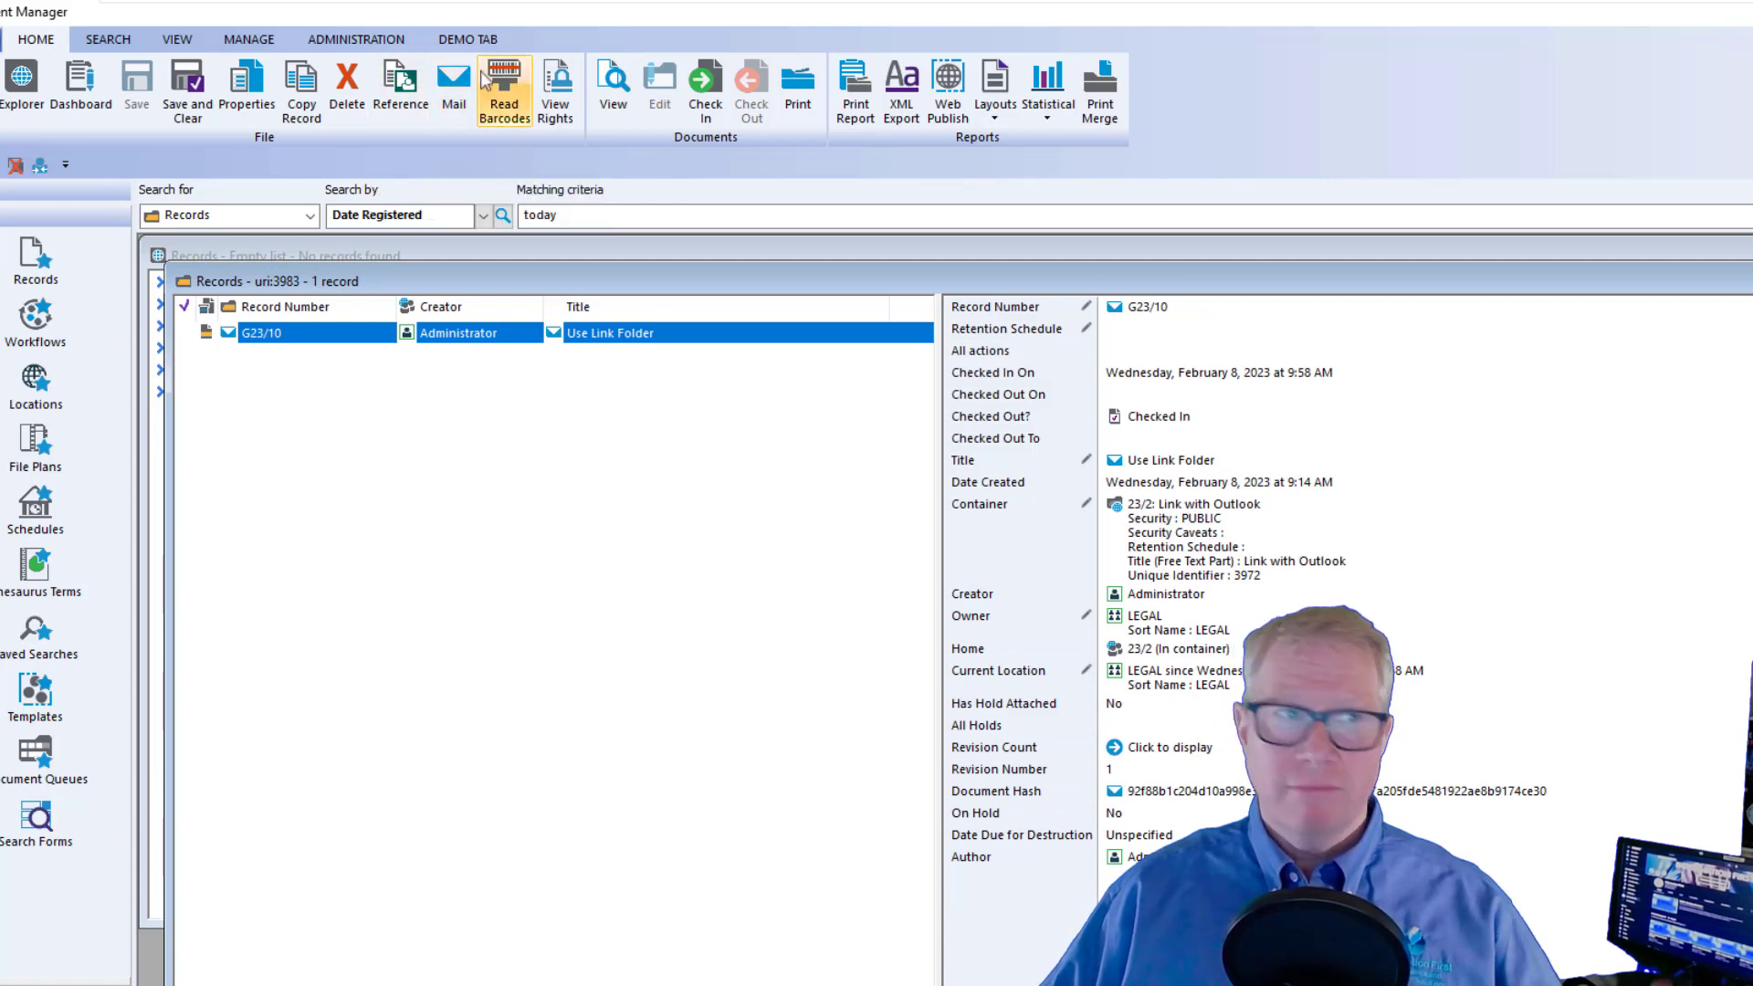
pyautogui.click(613, 94)
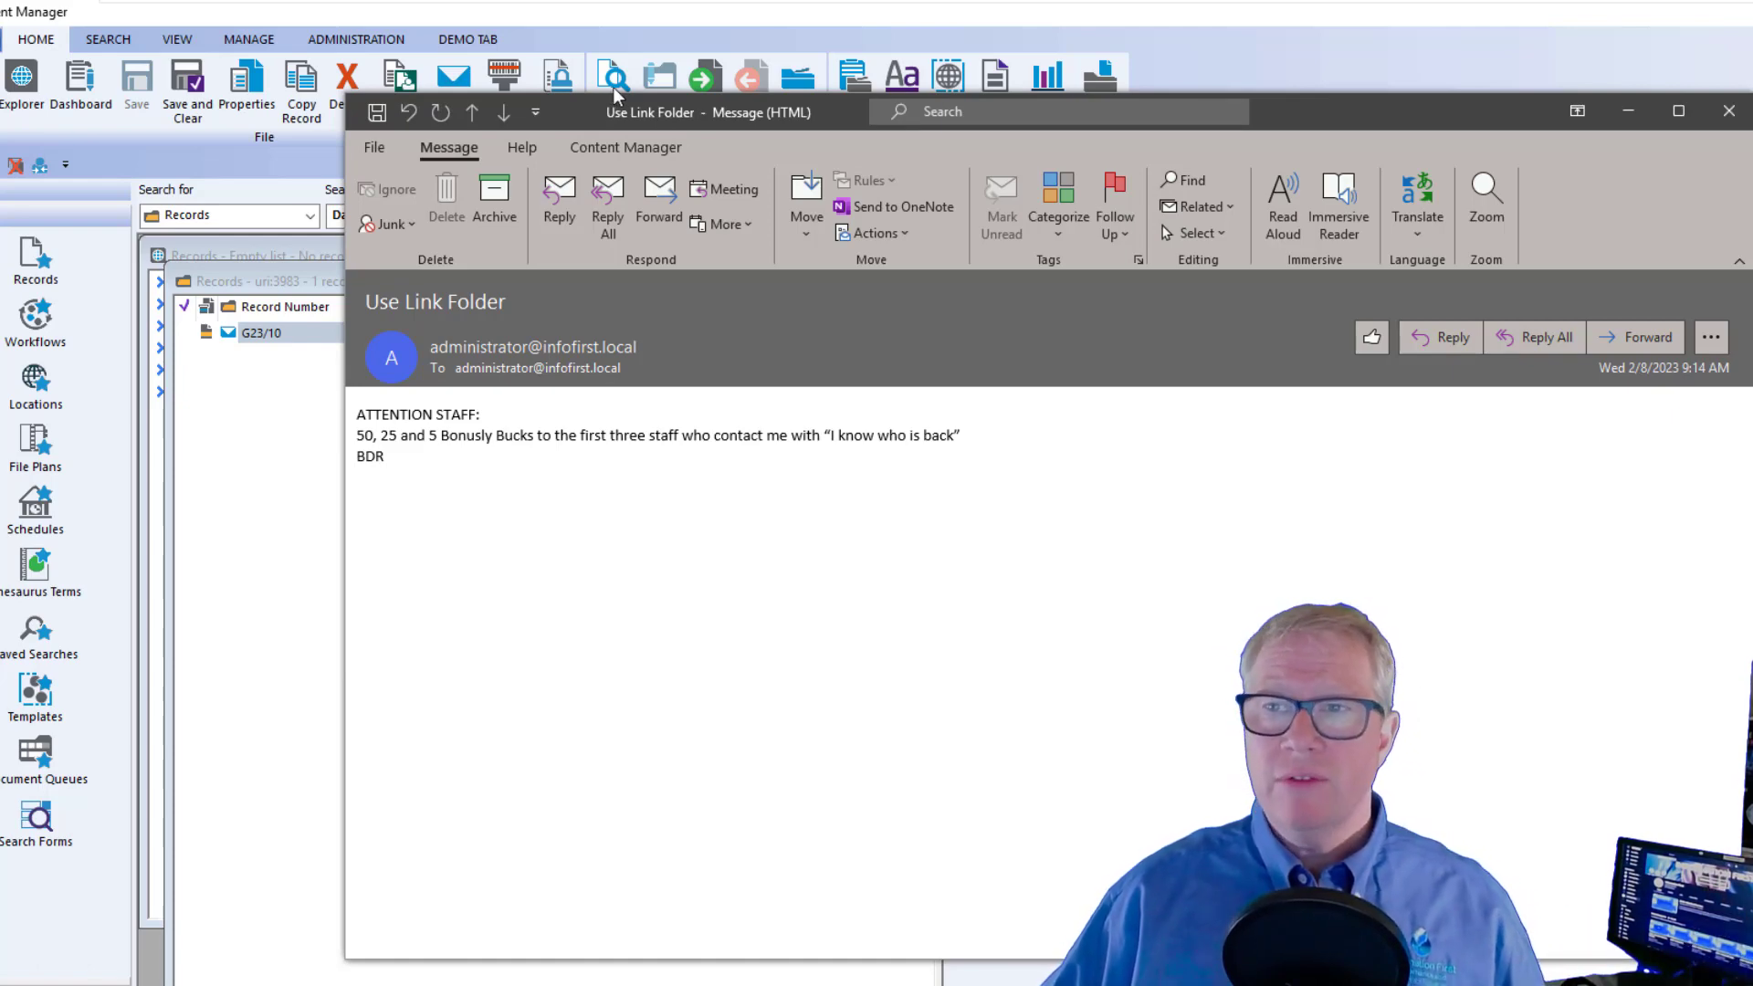
pyautogui.click(1731, 113)
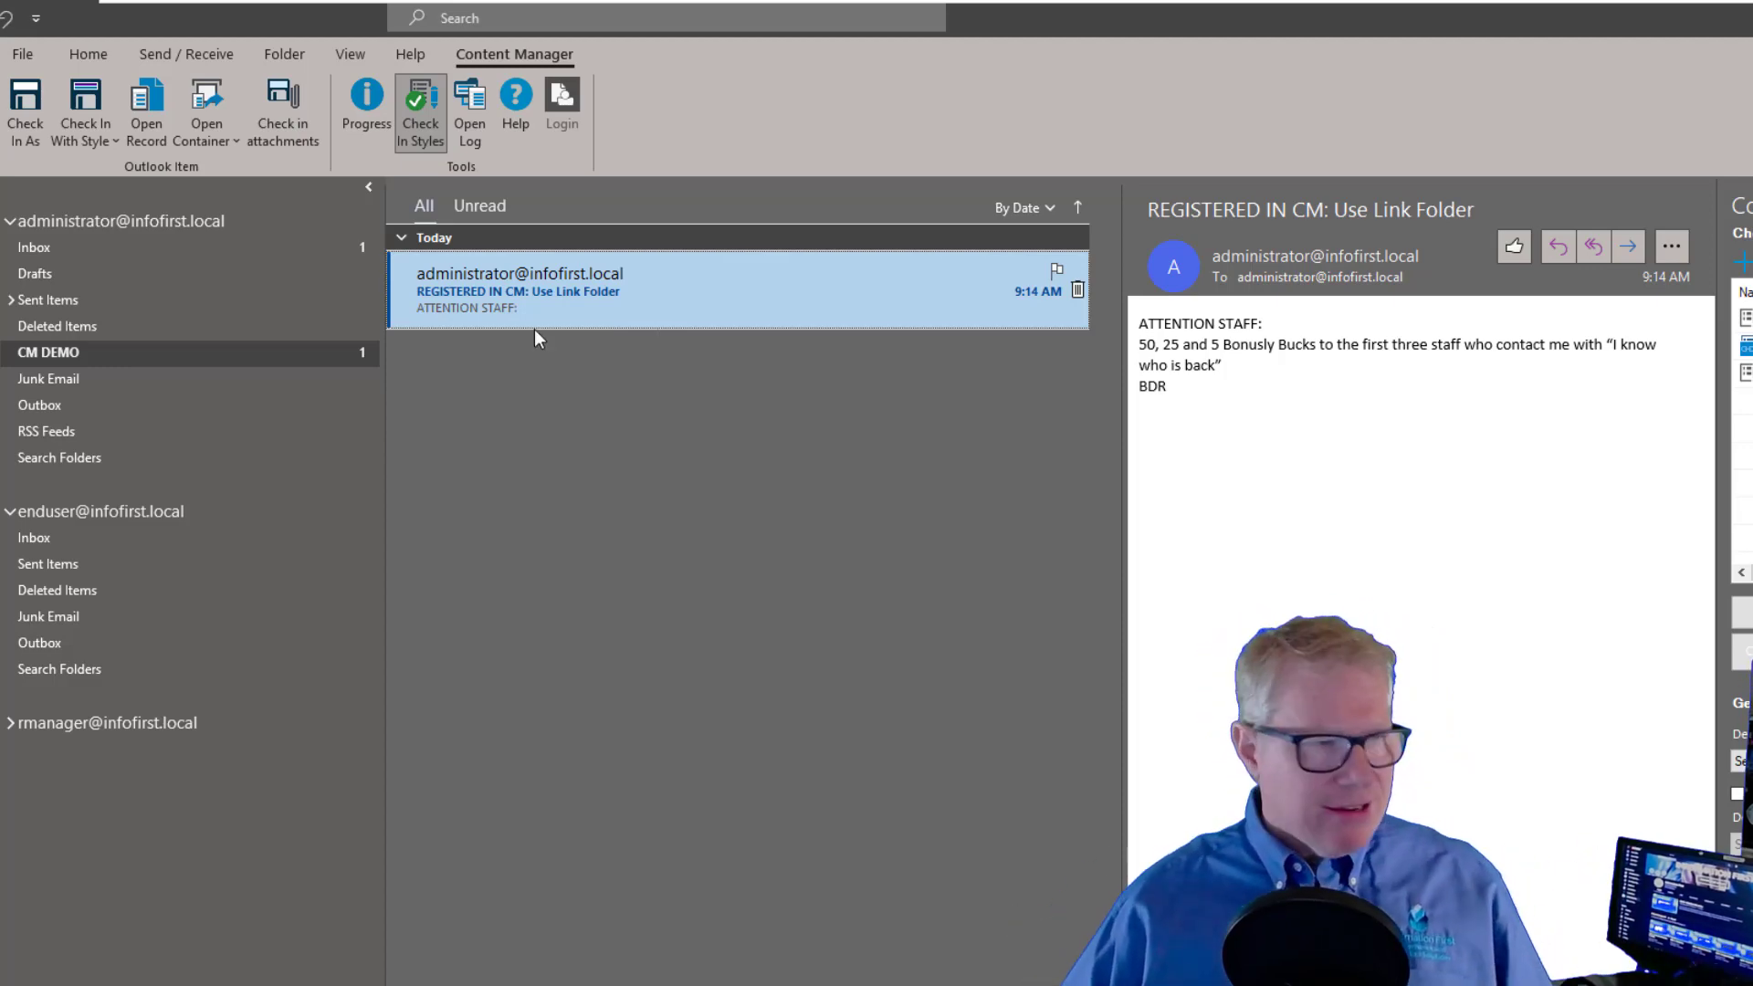
# Switch to Outlook on the web and move the 2023 Health and Safety Policy email into the Human Resources - HR Policy - Handbook Documents folder.
pyautogui.hotkey('alt', 'Tab')
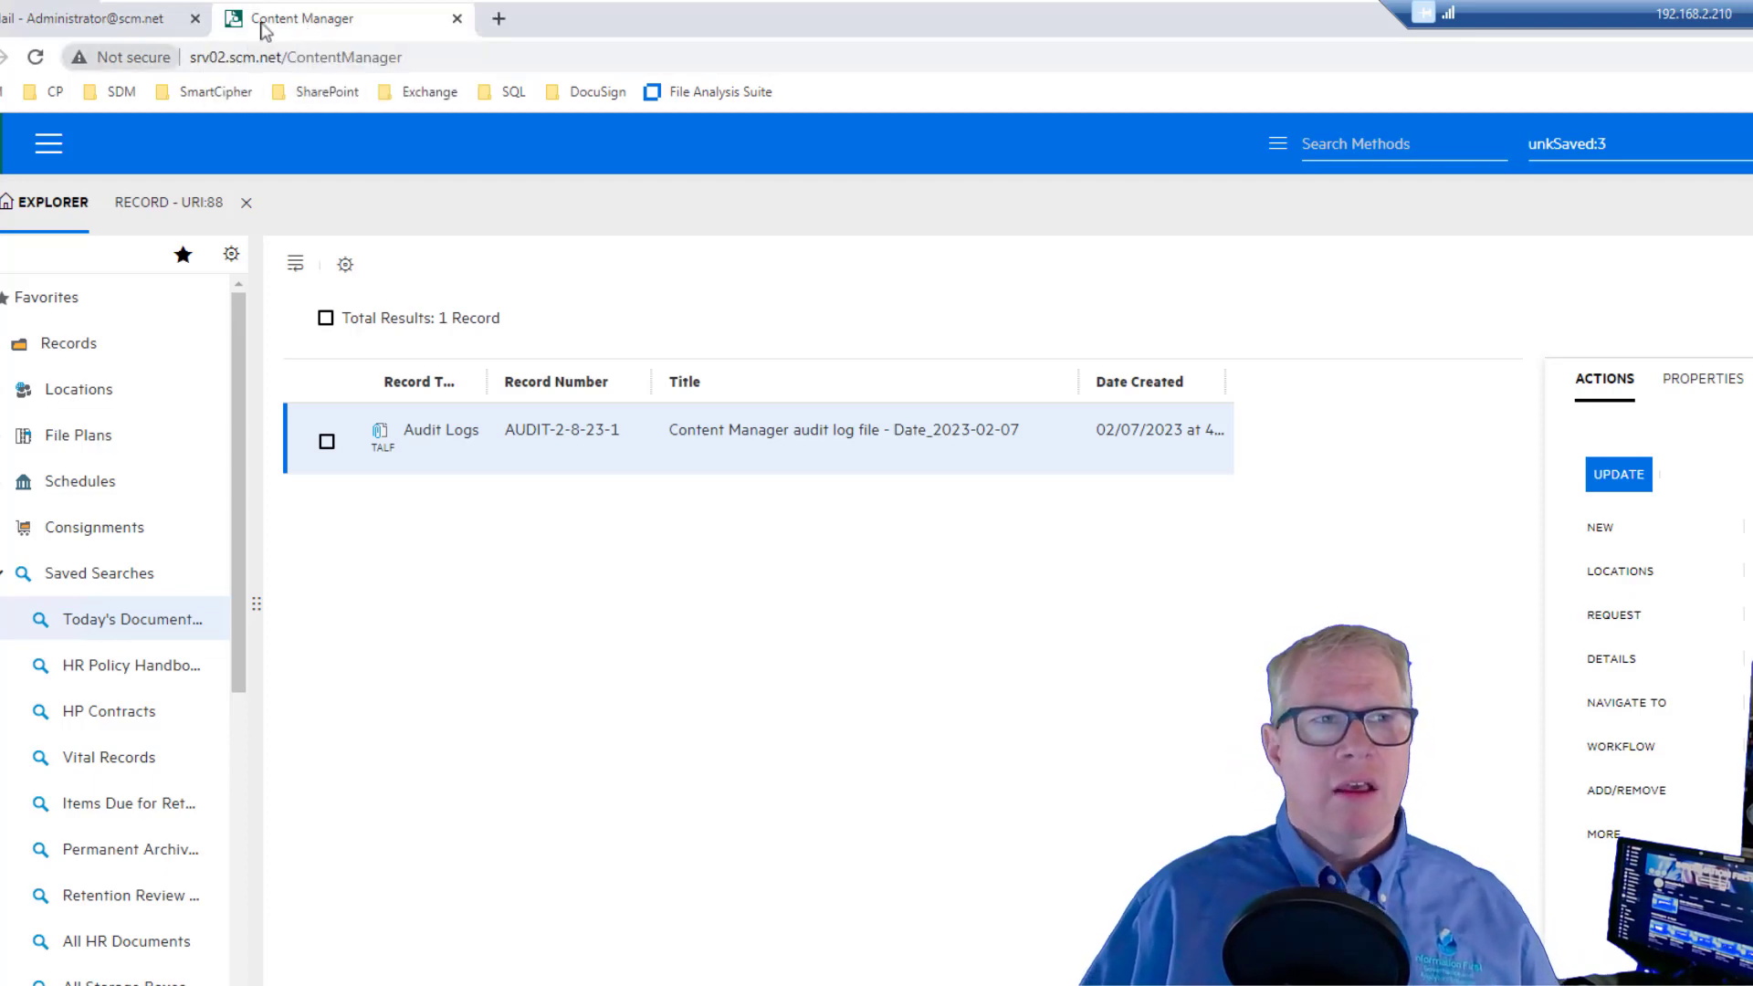
pyautogui.click(144, 19)
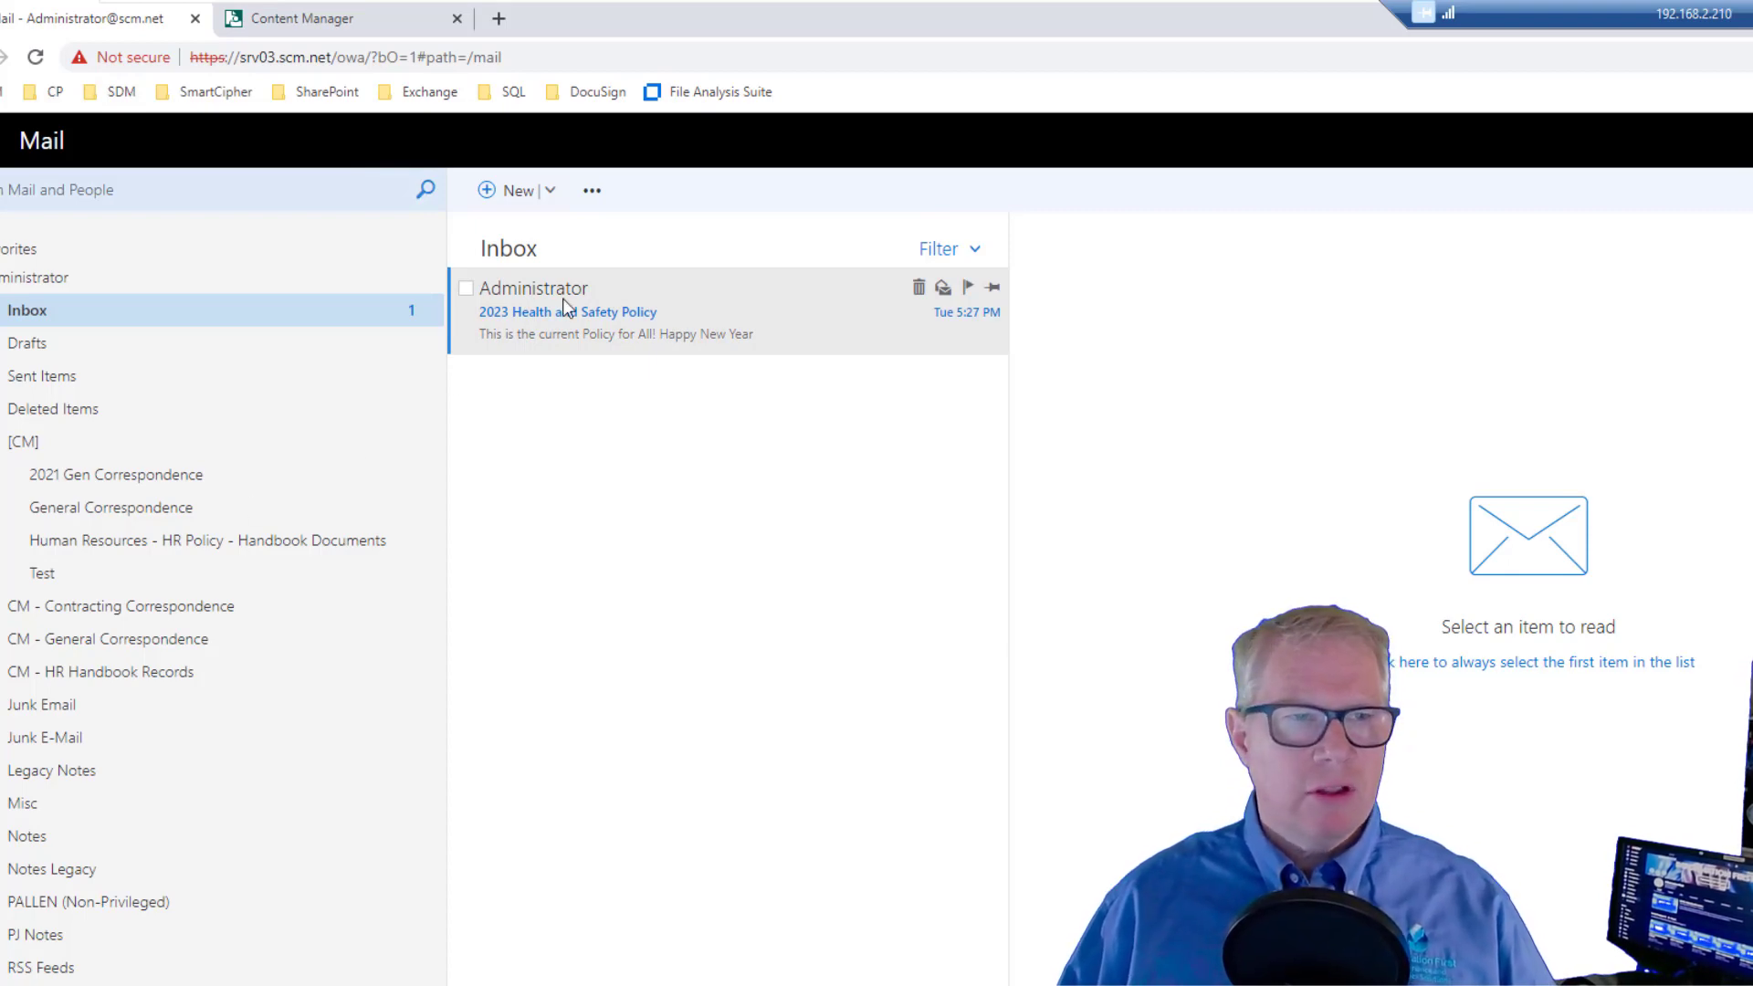
pyautogui.moveTo(540, 308); pyautogui.dragTo(167, 539)
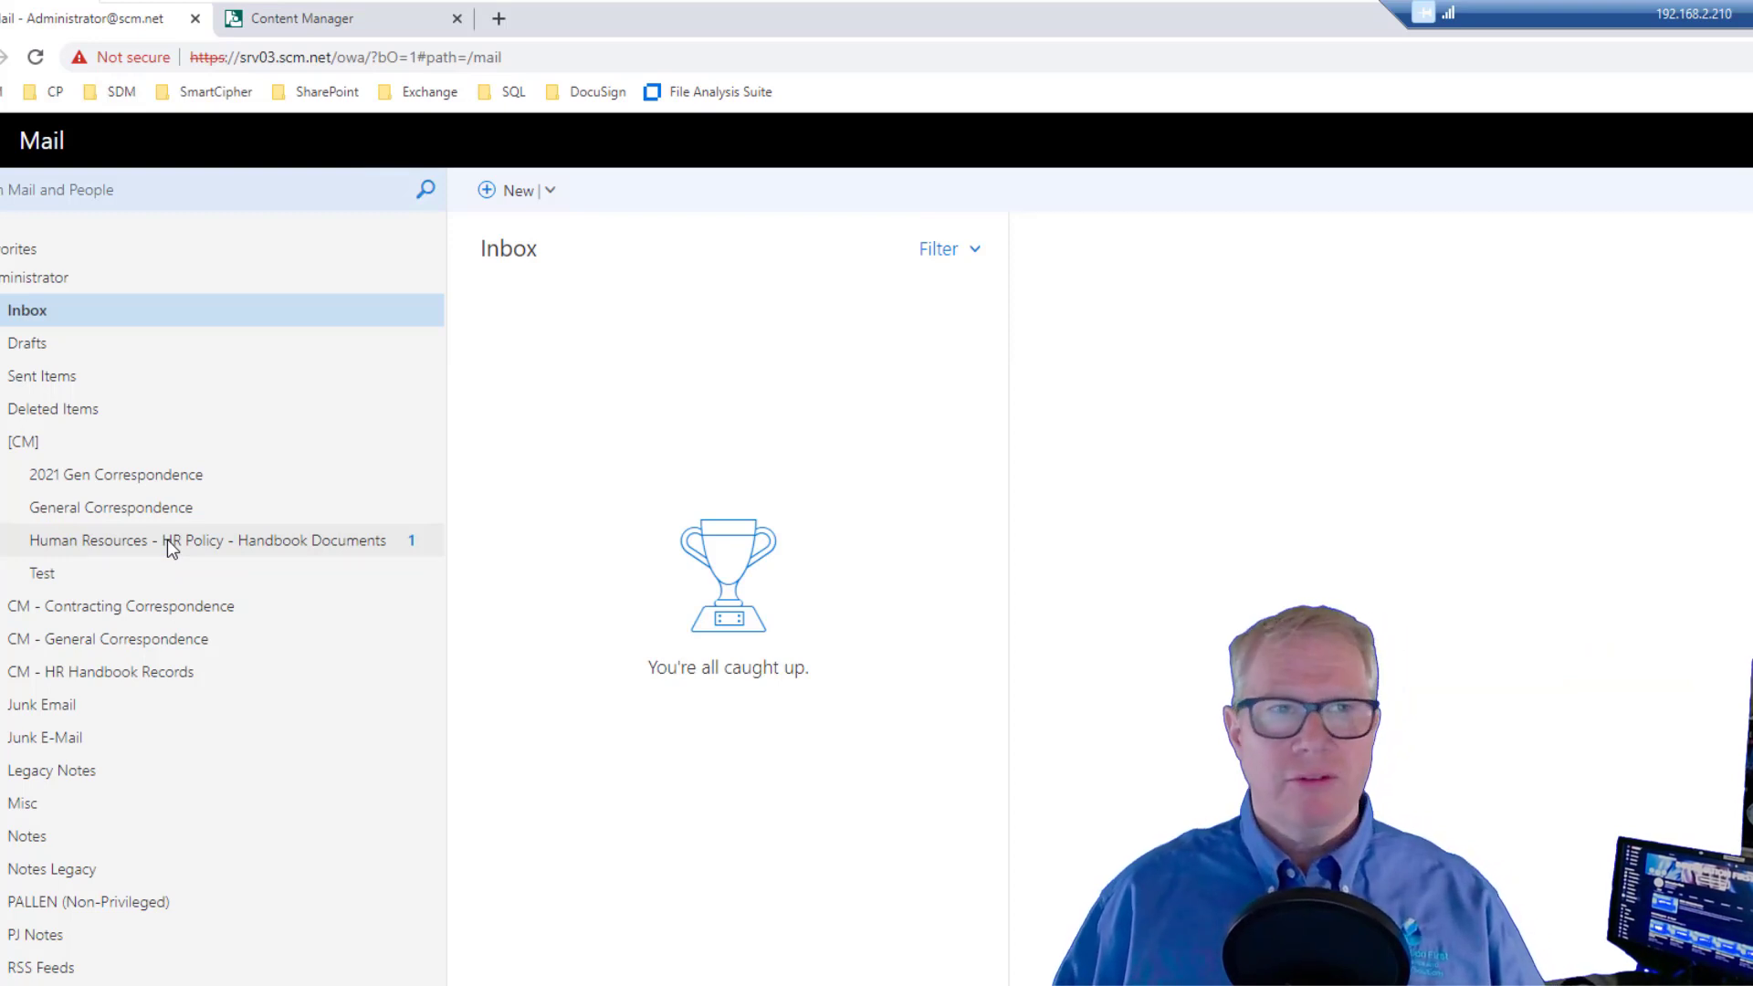
# Switch to the Content Manager web client, rerun the Today's Documents saved search, and open the 2023 Health and Safety Policy email record.
pyautogui.click(349, 12)
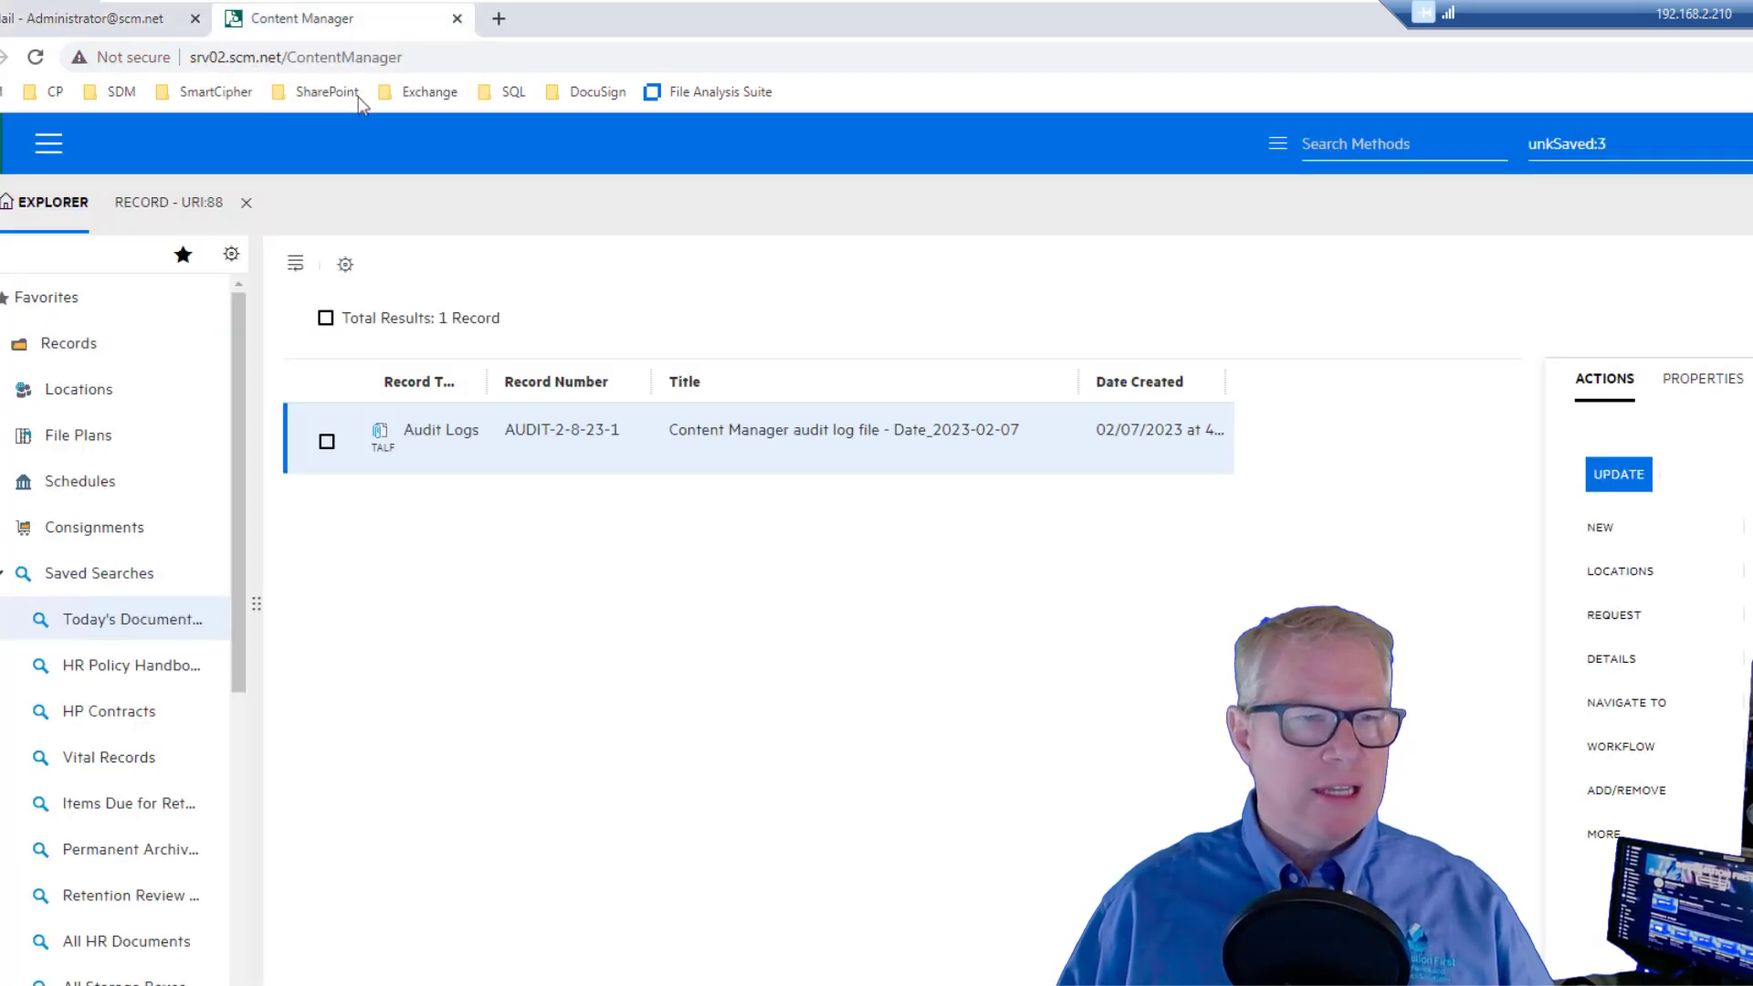
pyautogui.click(91, 620)
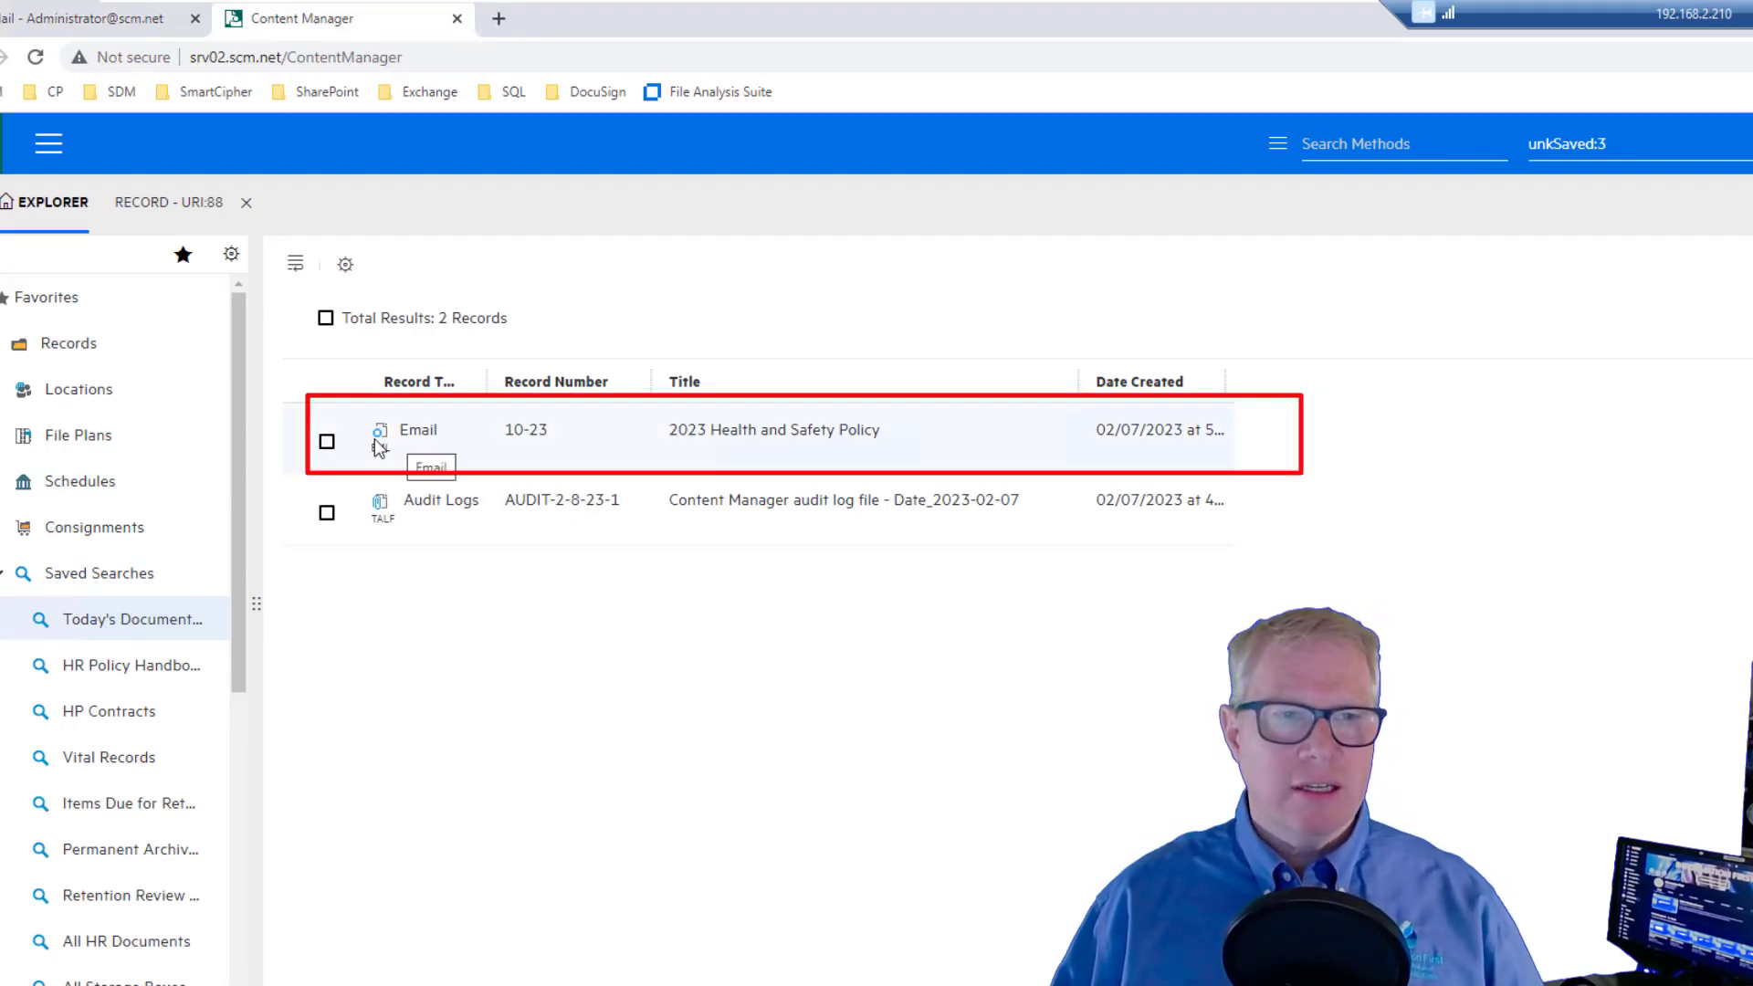
pyautogui.doubleClick(378, 447)
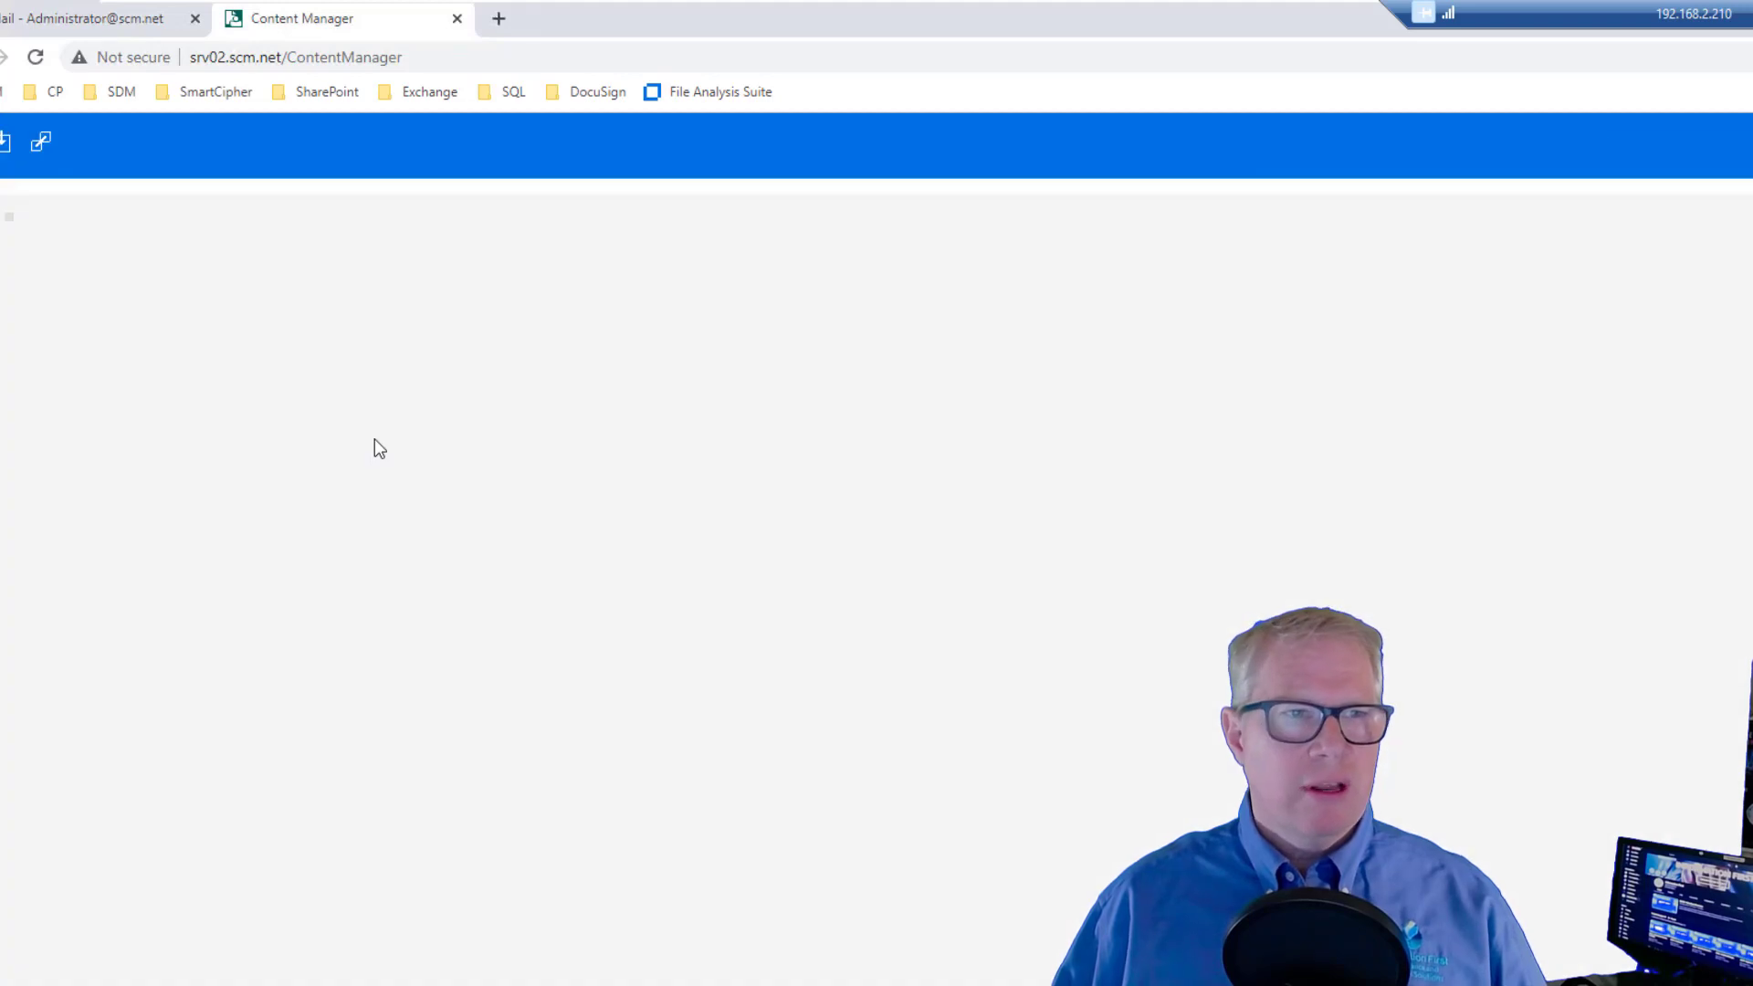